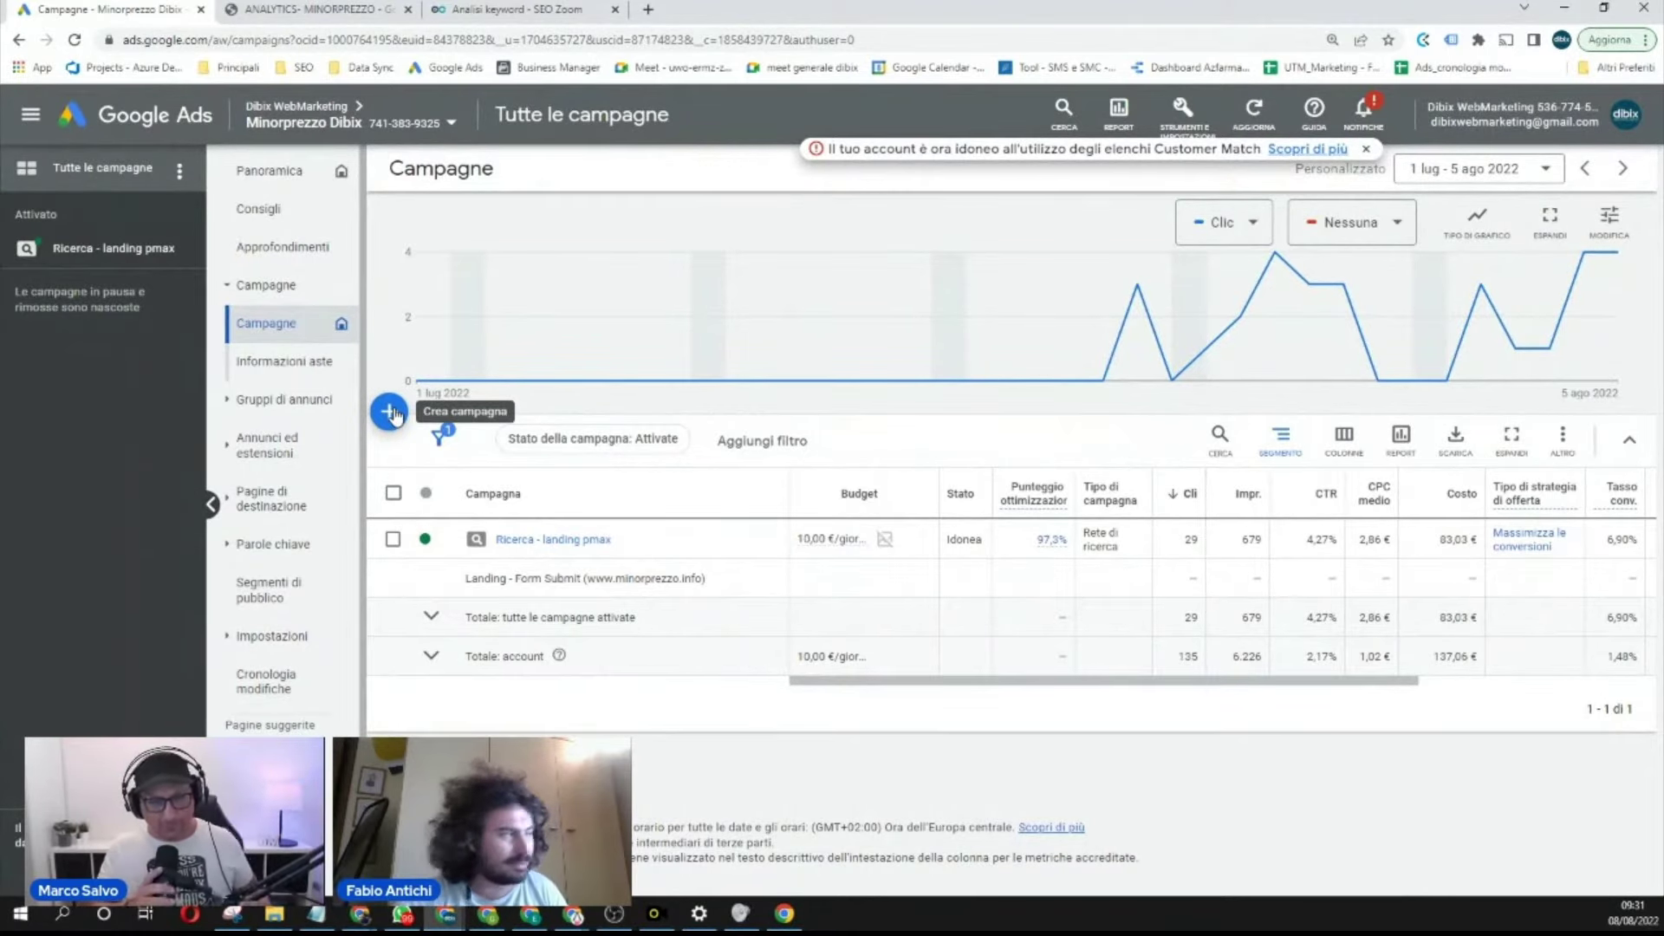
Step: Start a new campaign with the Vendite objective and continue with its default account conversion goals
{"action": "left_click", "coordinate": [393, 413]}
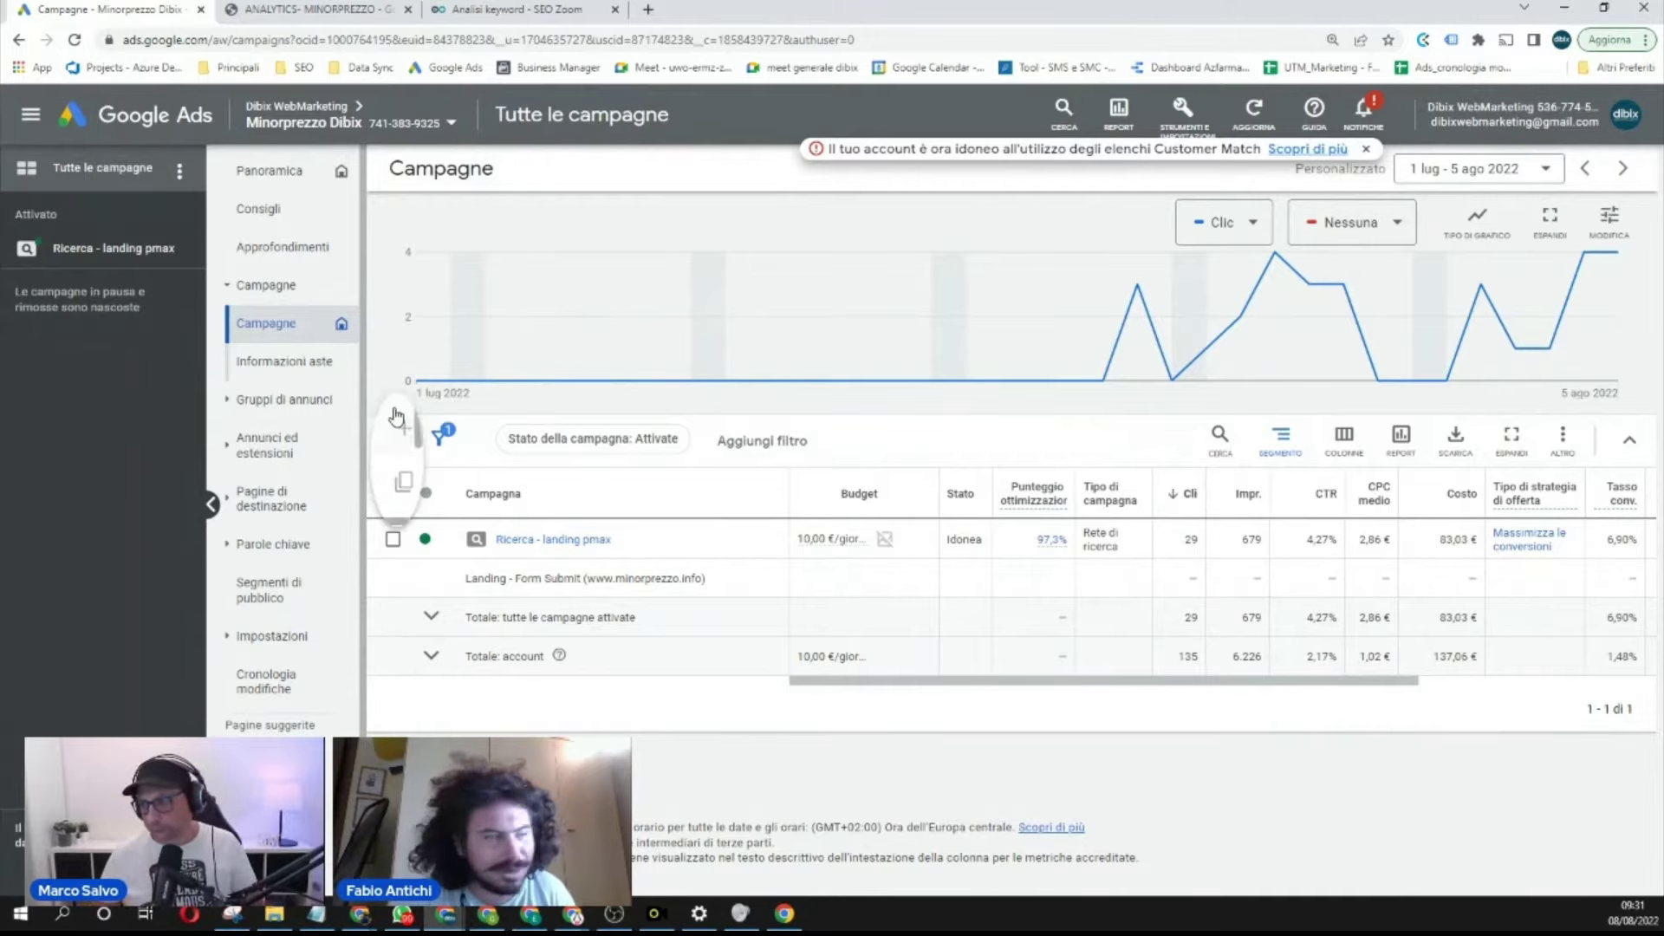
{"action": "left_click", "coordinate": [453, 440]}
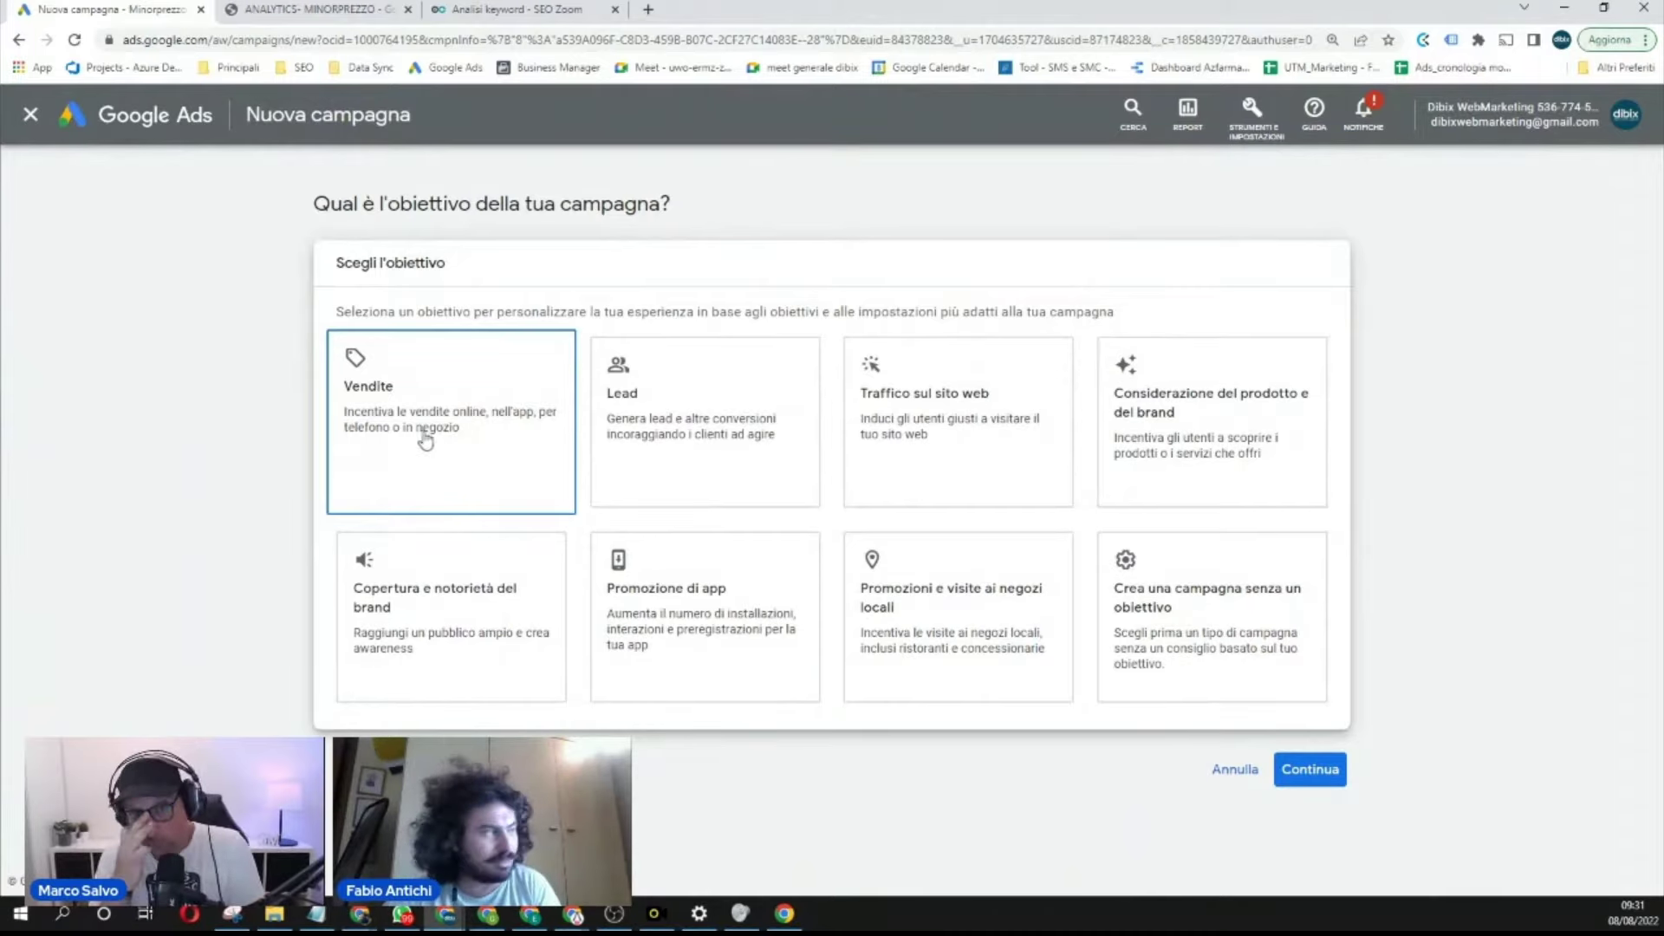
{"action": "left_click", "coordinate": [612, 431]}
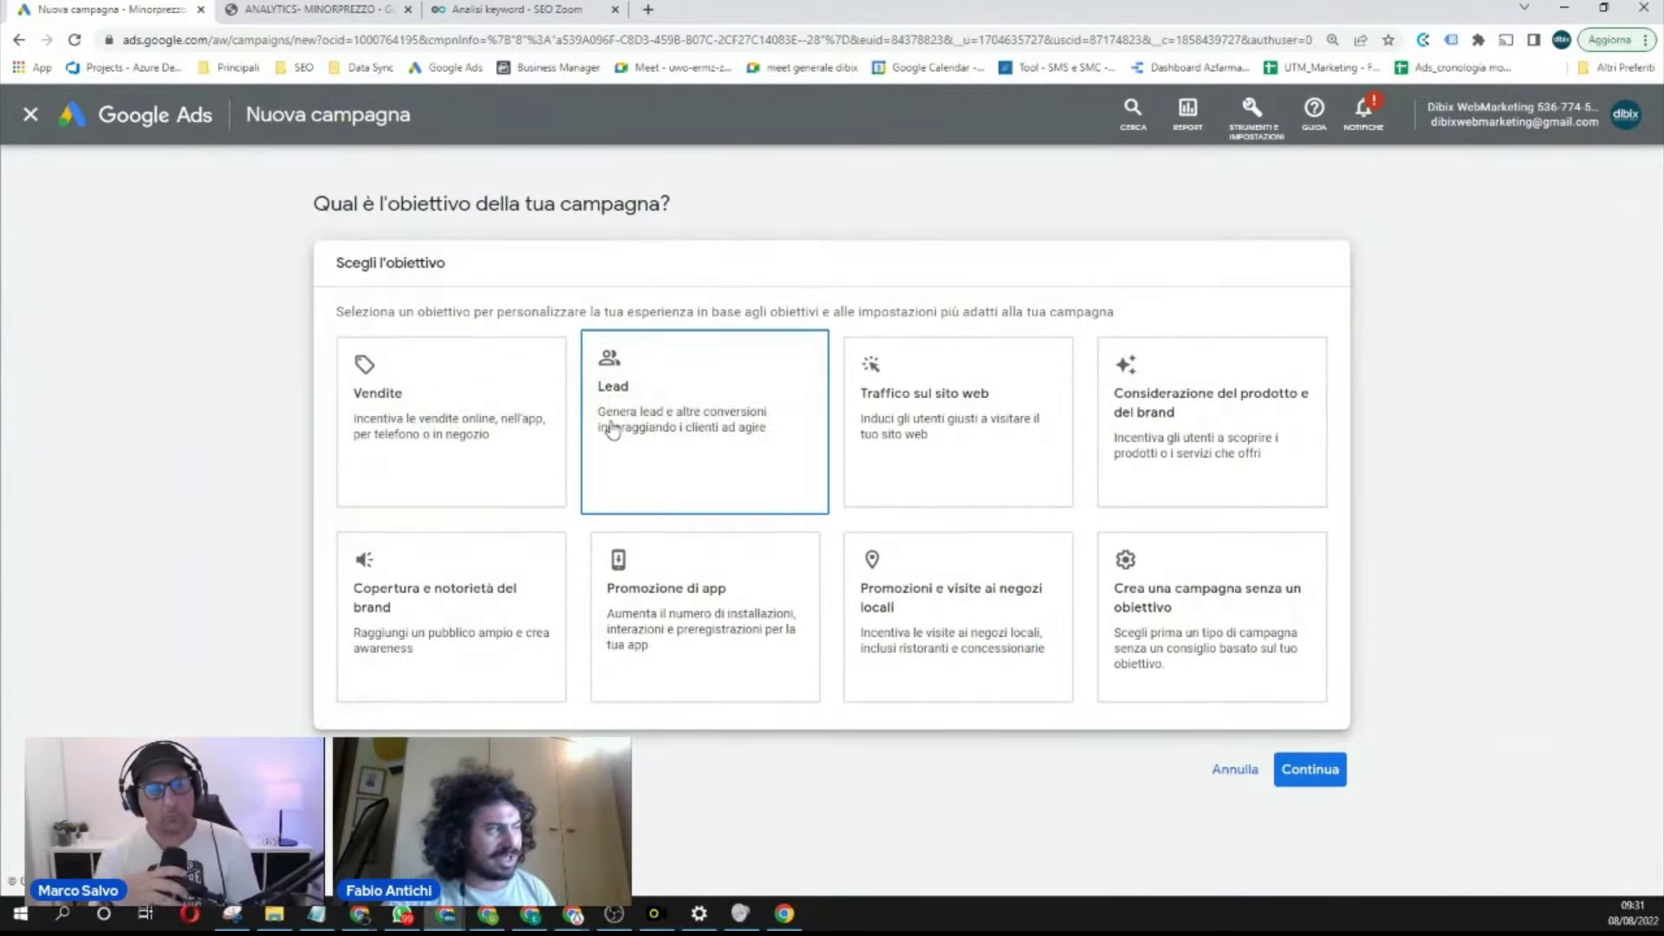
{"action": "left_click", "coordinate": [440, 416]}
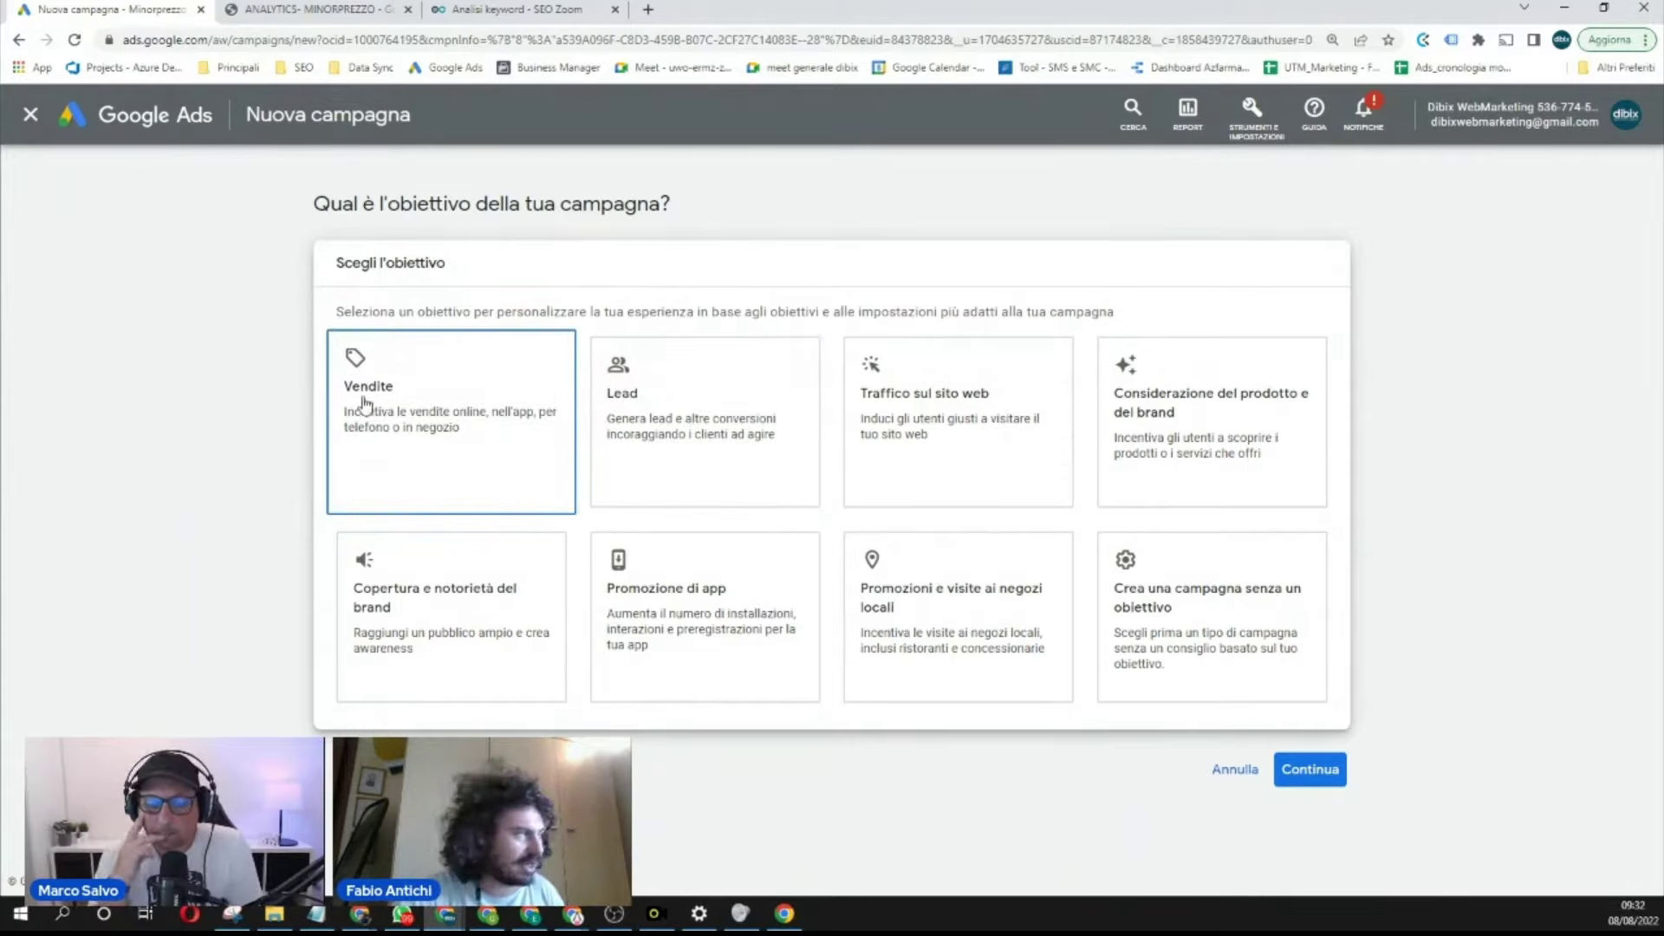
{"action": "scroll", "coordinate": [468, 425], "scroll_direction": "down", "scroll_amount": 5}
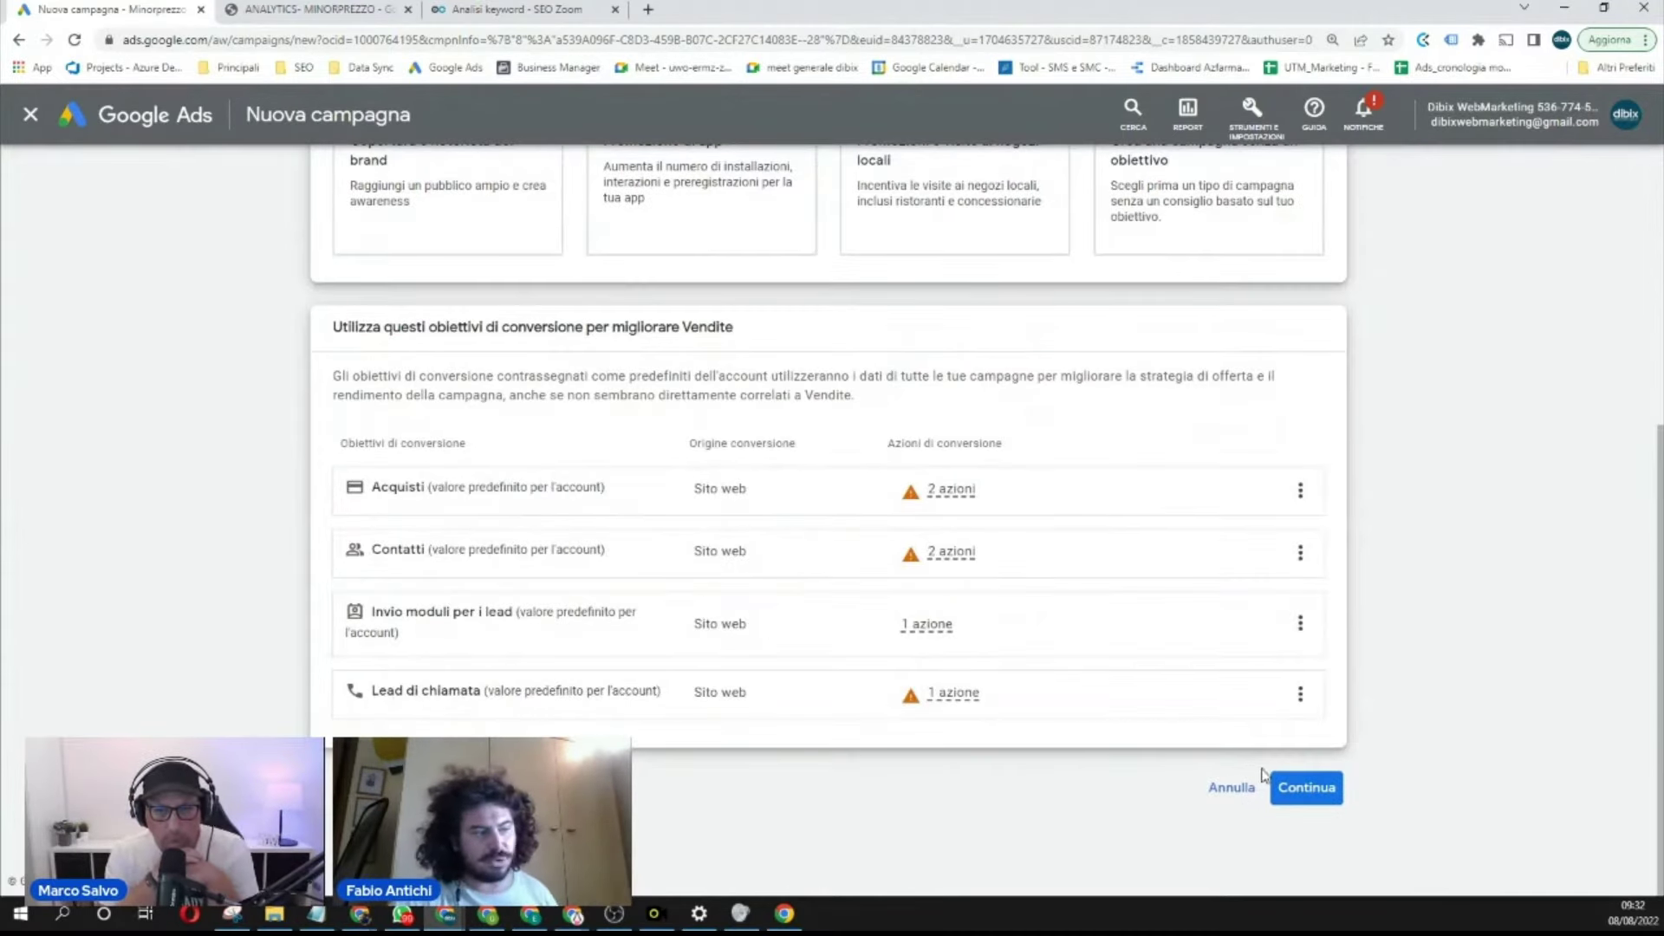
{"action": "left_click", "coordinate": [1304, 790]}
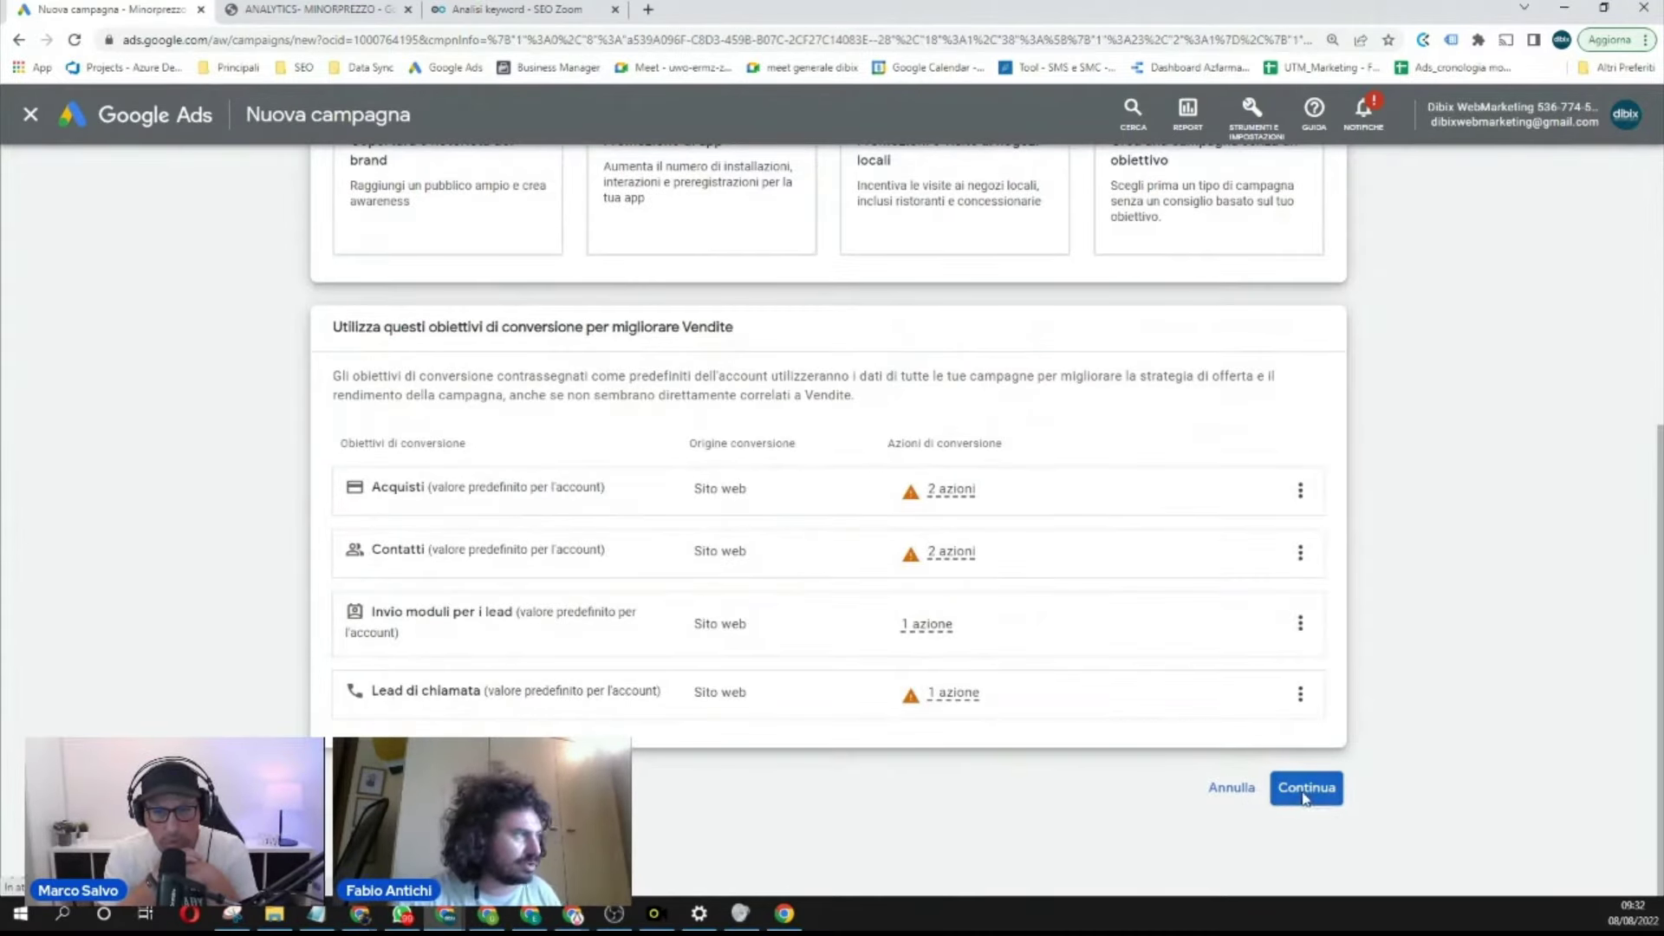
Step: Choose the Video campaign type with the Genera conversioni subtype and continue to the campaign settings
{"action": "left_click", "coordinate": [471, 631]}
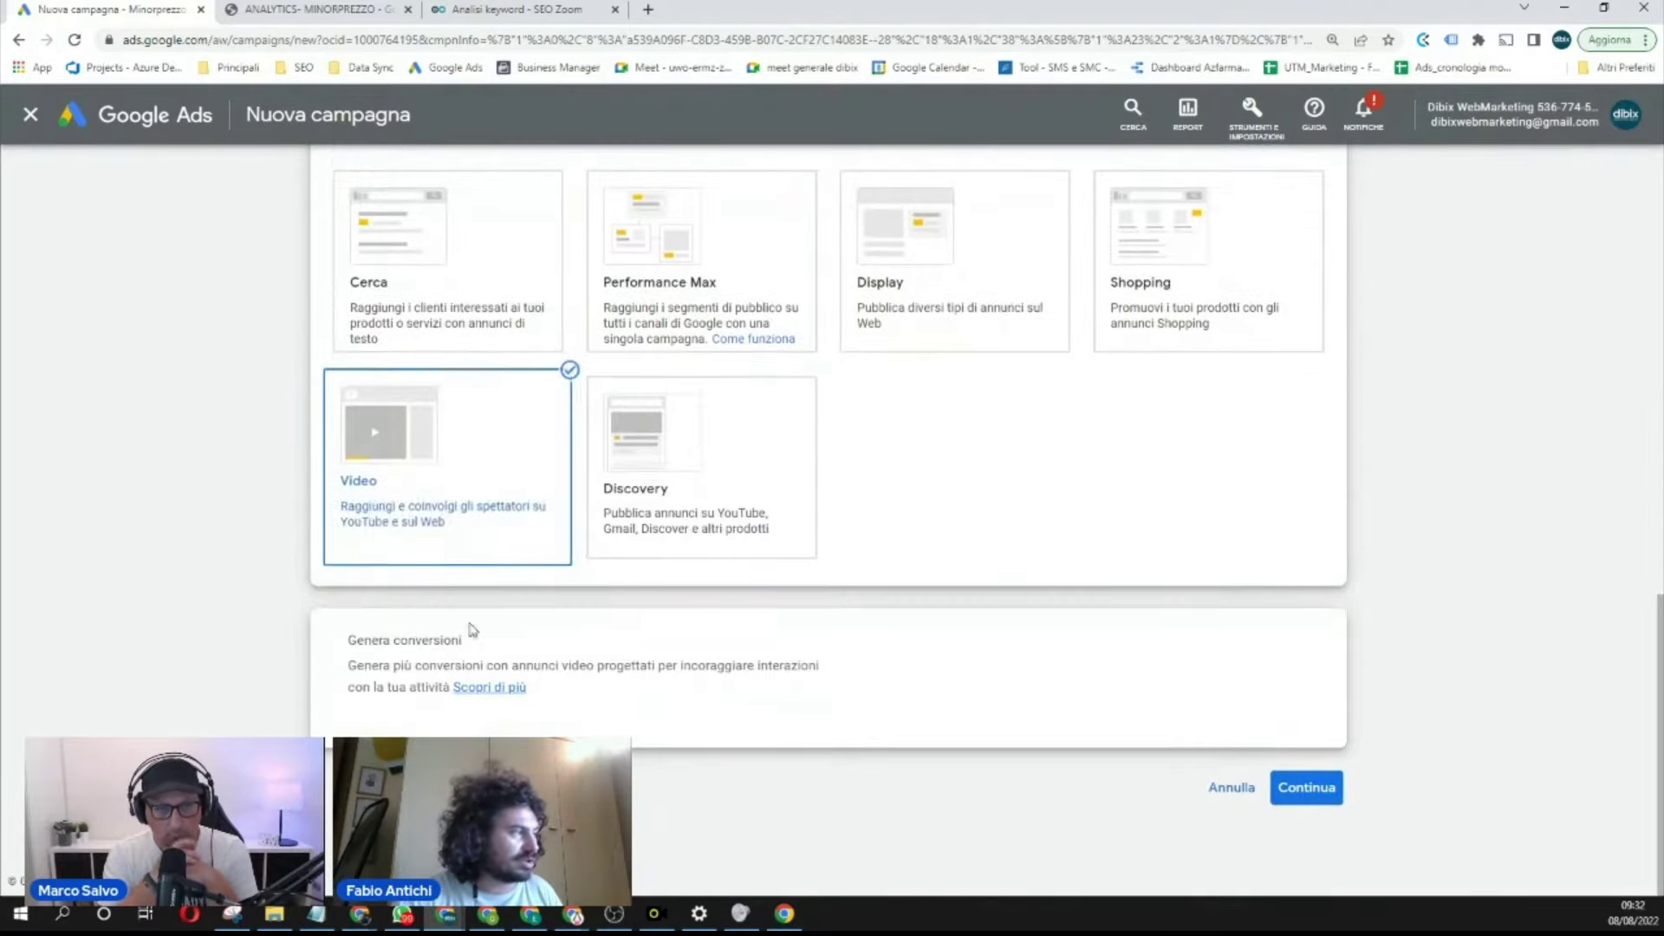
{"action": "left_click", "coordinate": [1318, 801]}
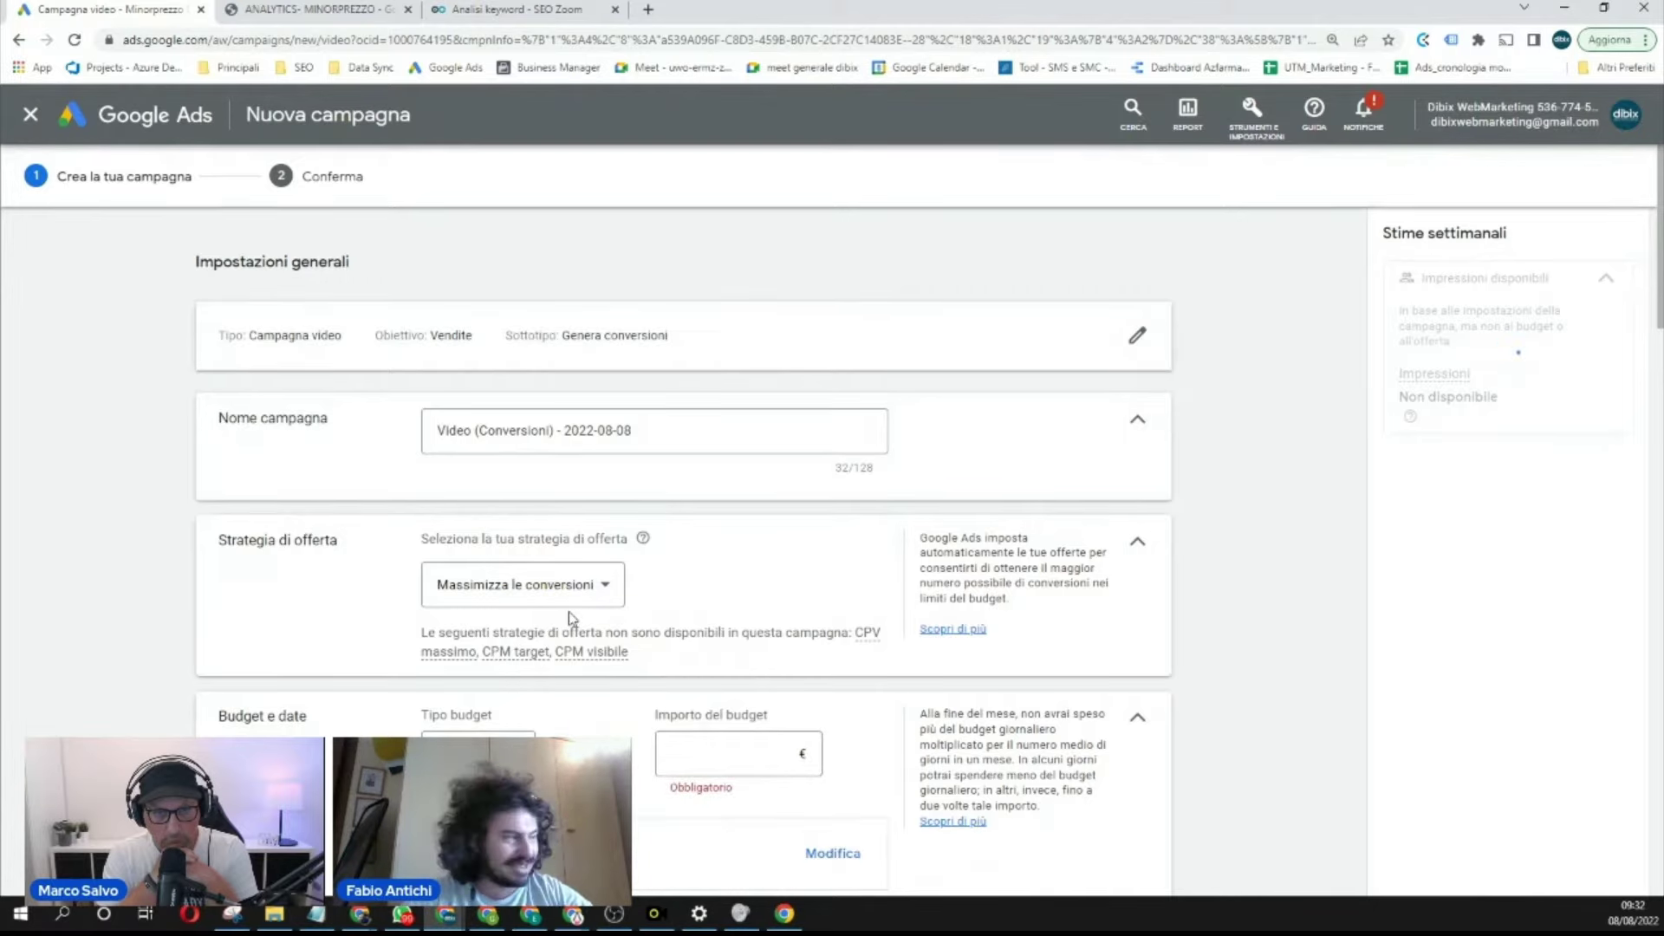
Step: Examine the general campaign settings, covering name, bid strategy, budget and dates, networks and target locations
{"action": "scroll", "coordinate": [572, 624], "scroll_direction": "down", "scroll_amount": 2}
{"action": "scroll", "coordinate": [585, 632], "scroll_direction": "down", "scroll_amount": 1}
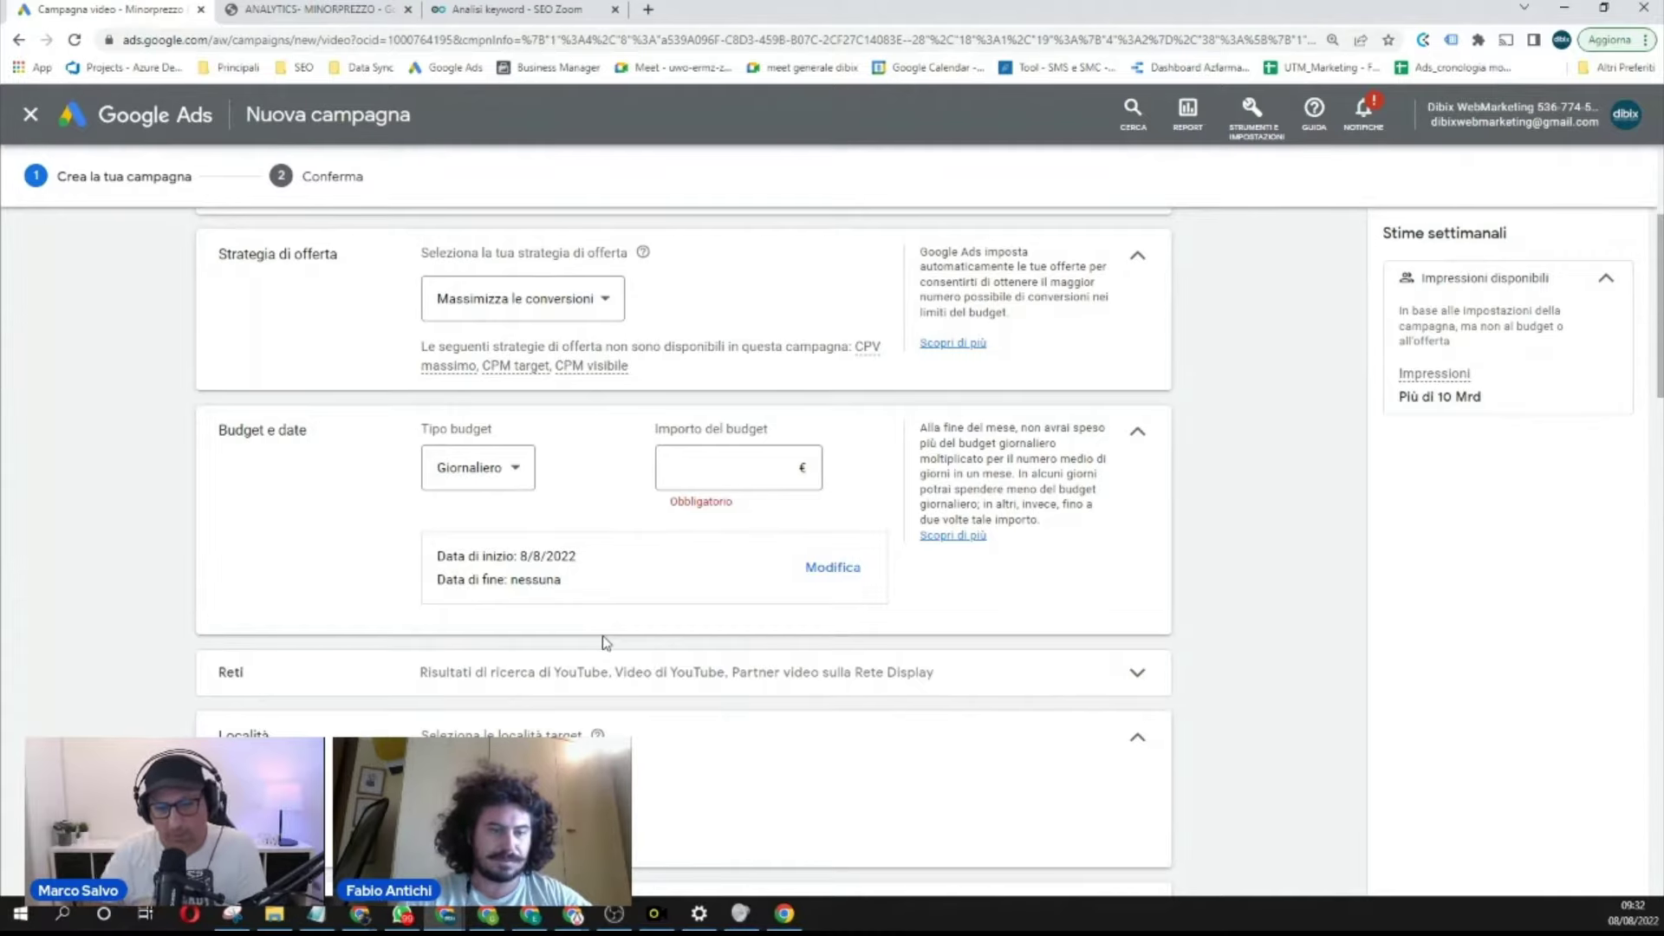
{"action": "scroll", "coordinate": [604, 642], "scroll_direction": "down", "scroll_amount": 1}
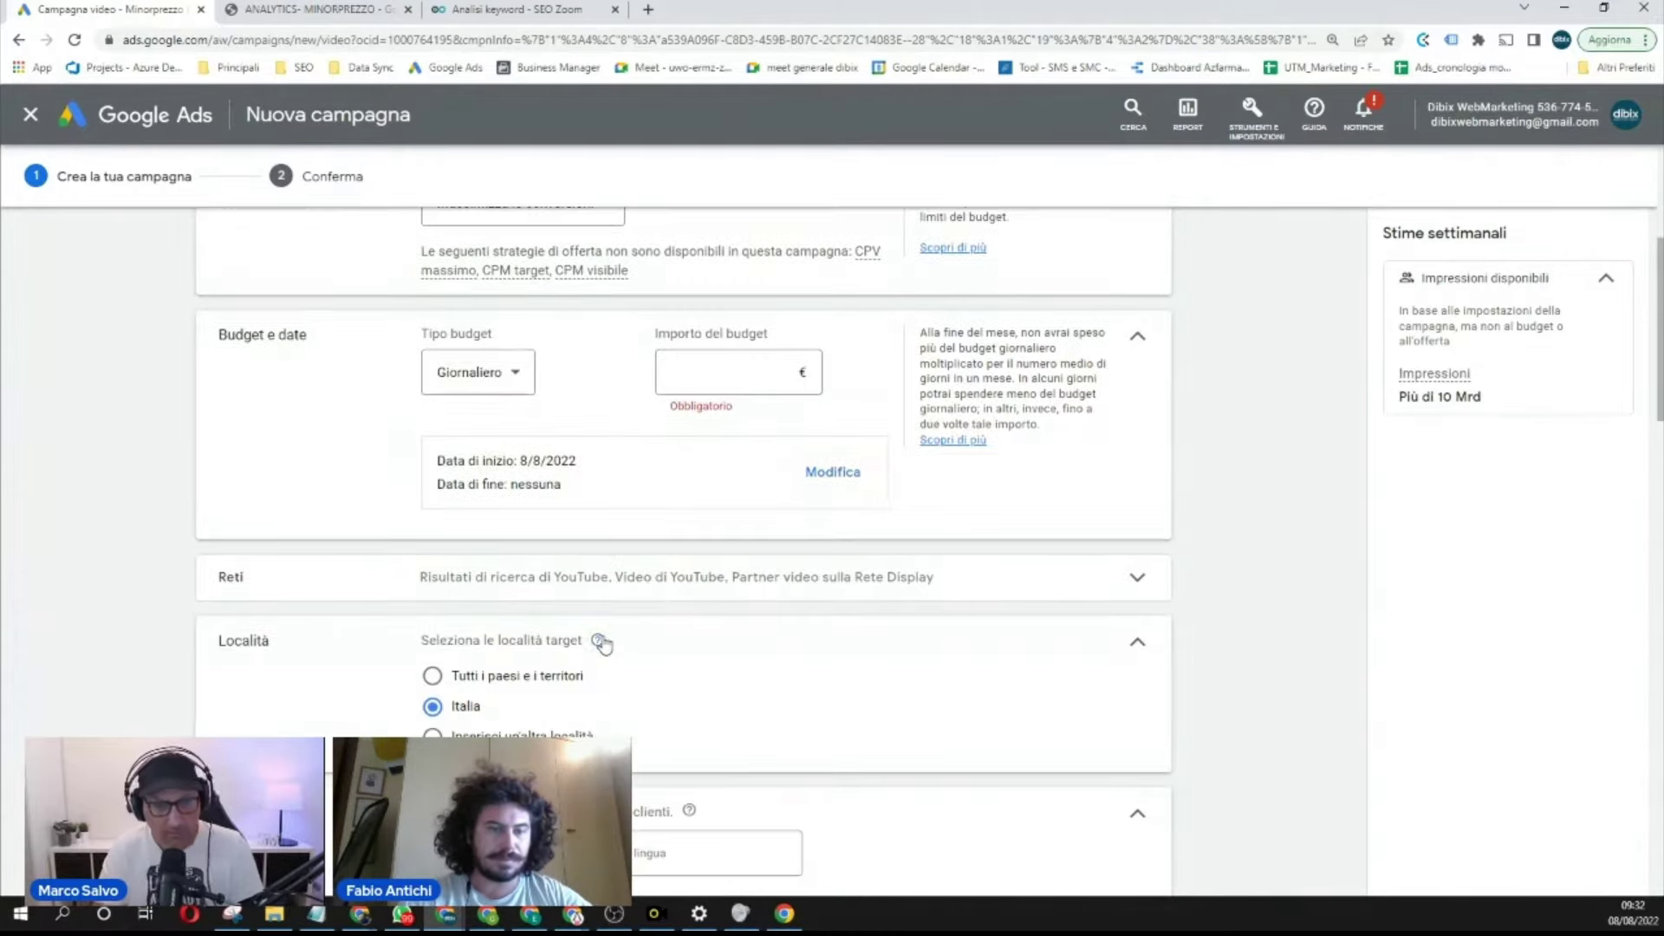
{"action": "mouse_move", "coordinate": [602, 643]}
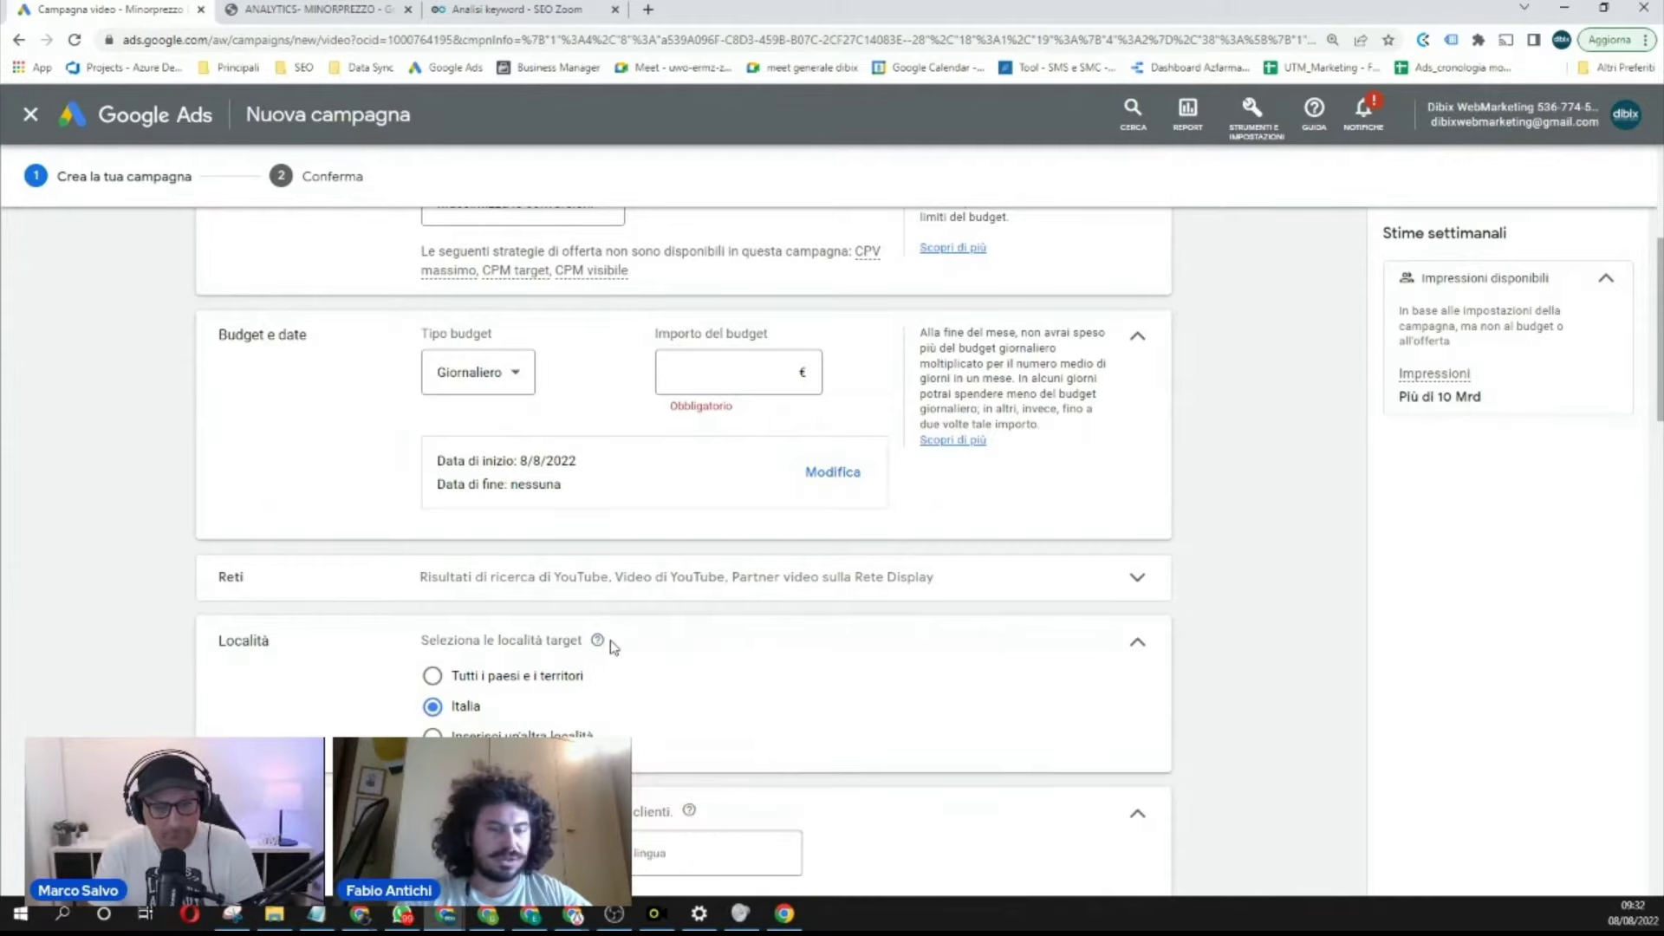
{"action": "scroll", "coordinate": [612, 645], "scroll_direction": "down", "scroll_amount": 1}
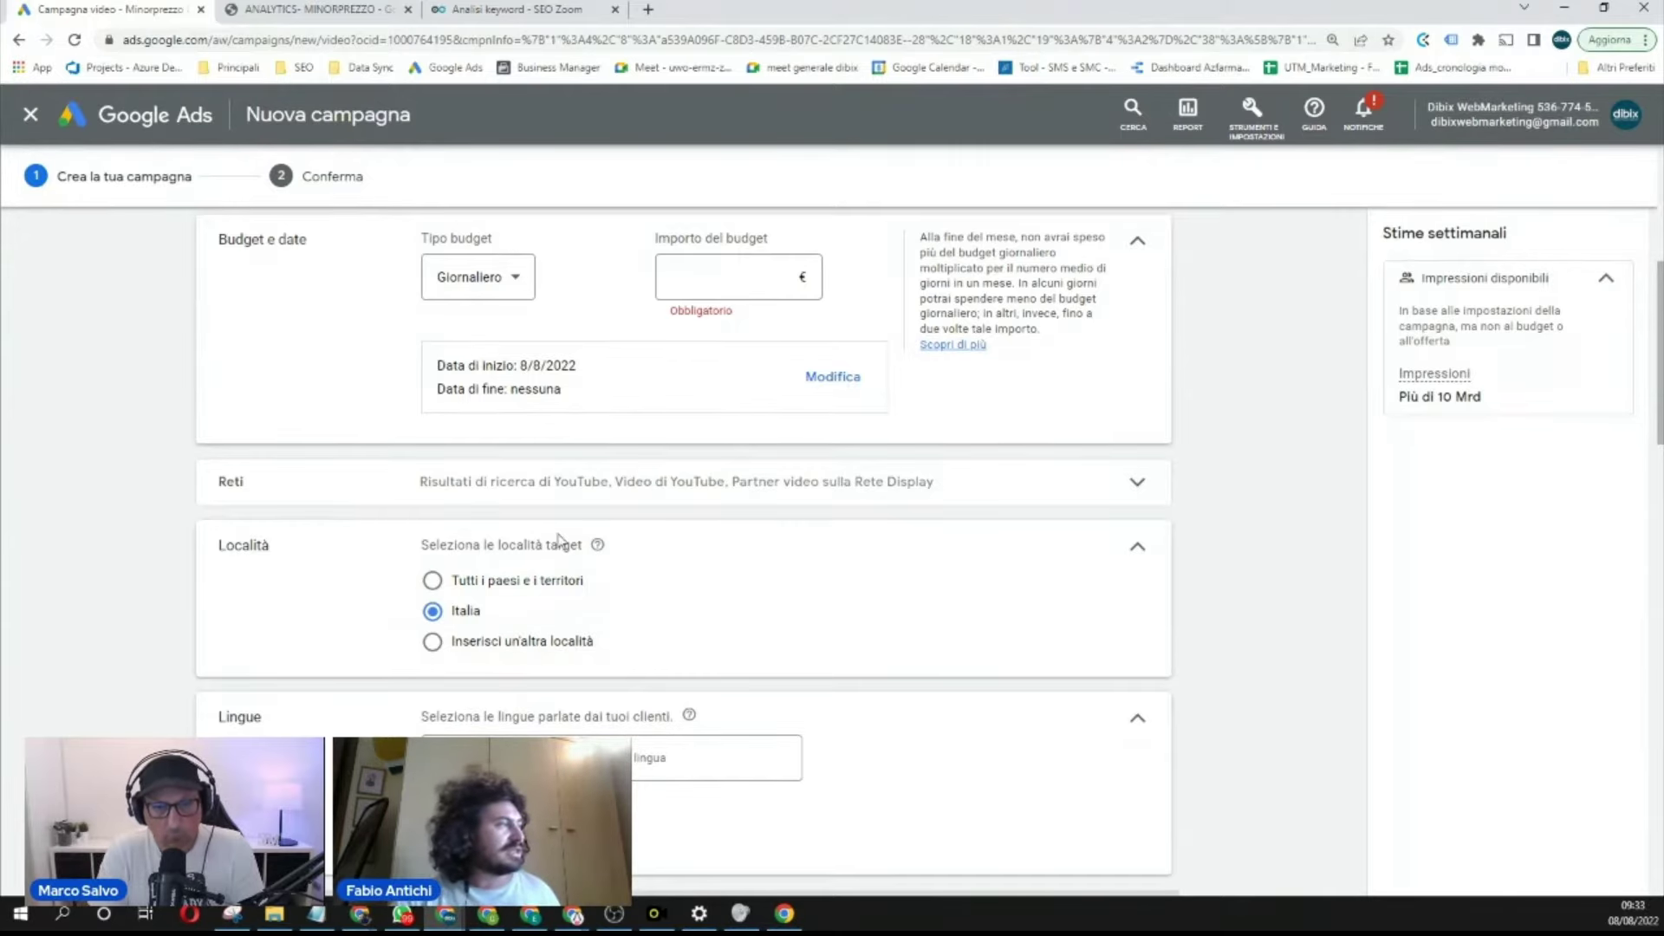
{"action": "scroll", "coordinate": [565, 553], "scroll_direction": "up", "scroll_amount": 4}
{"action": "scroll", "coordinate": [565, 555], "scroll_direction": "up", "scroll_amount": 1}
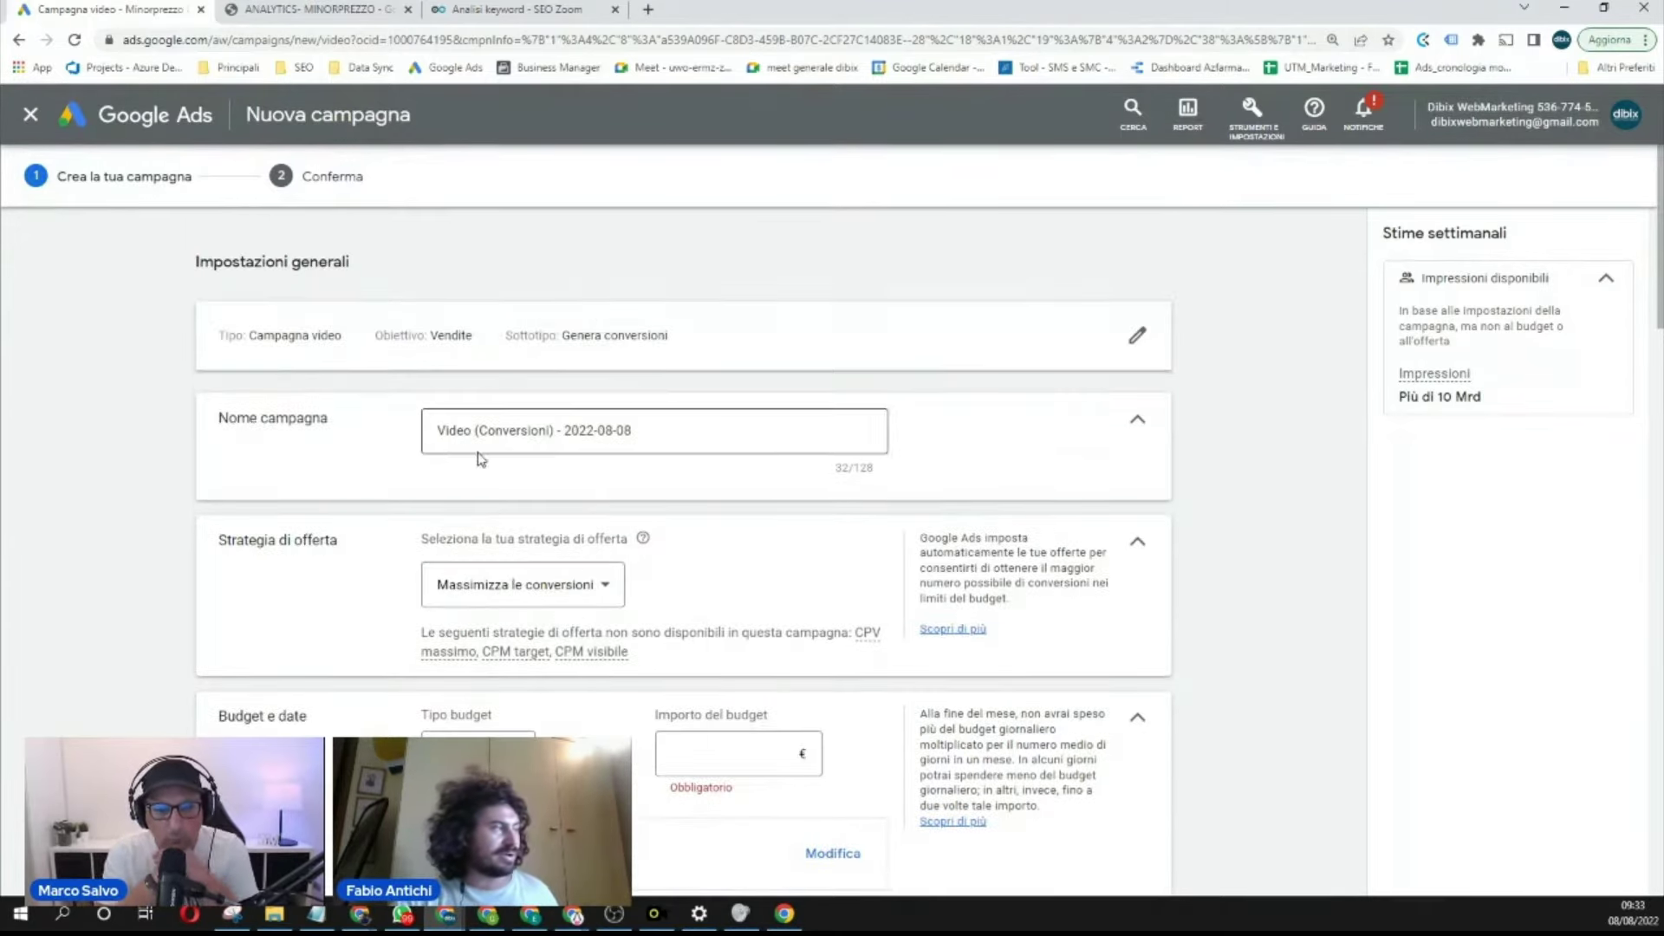
Step: View the bid strategies offered for the video campaign without changing the selected one
{"action": "scroll", "coordinate": [535, 457], "scroll_direction": "down", "scroll_amount": 1}
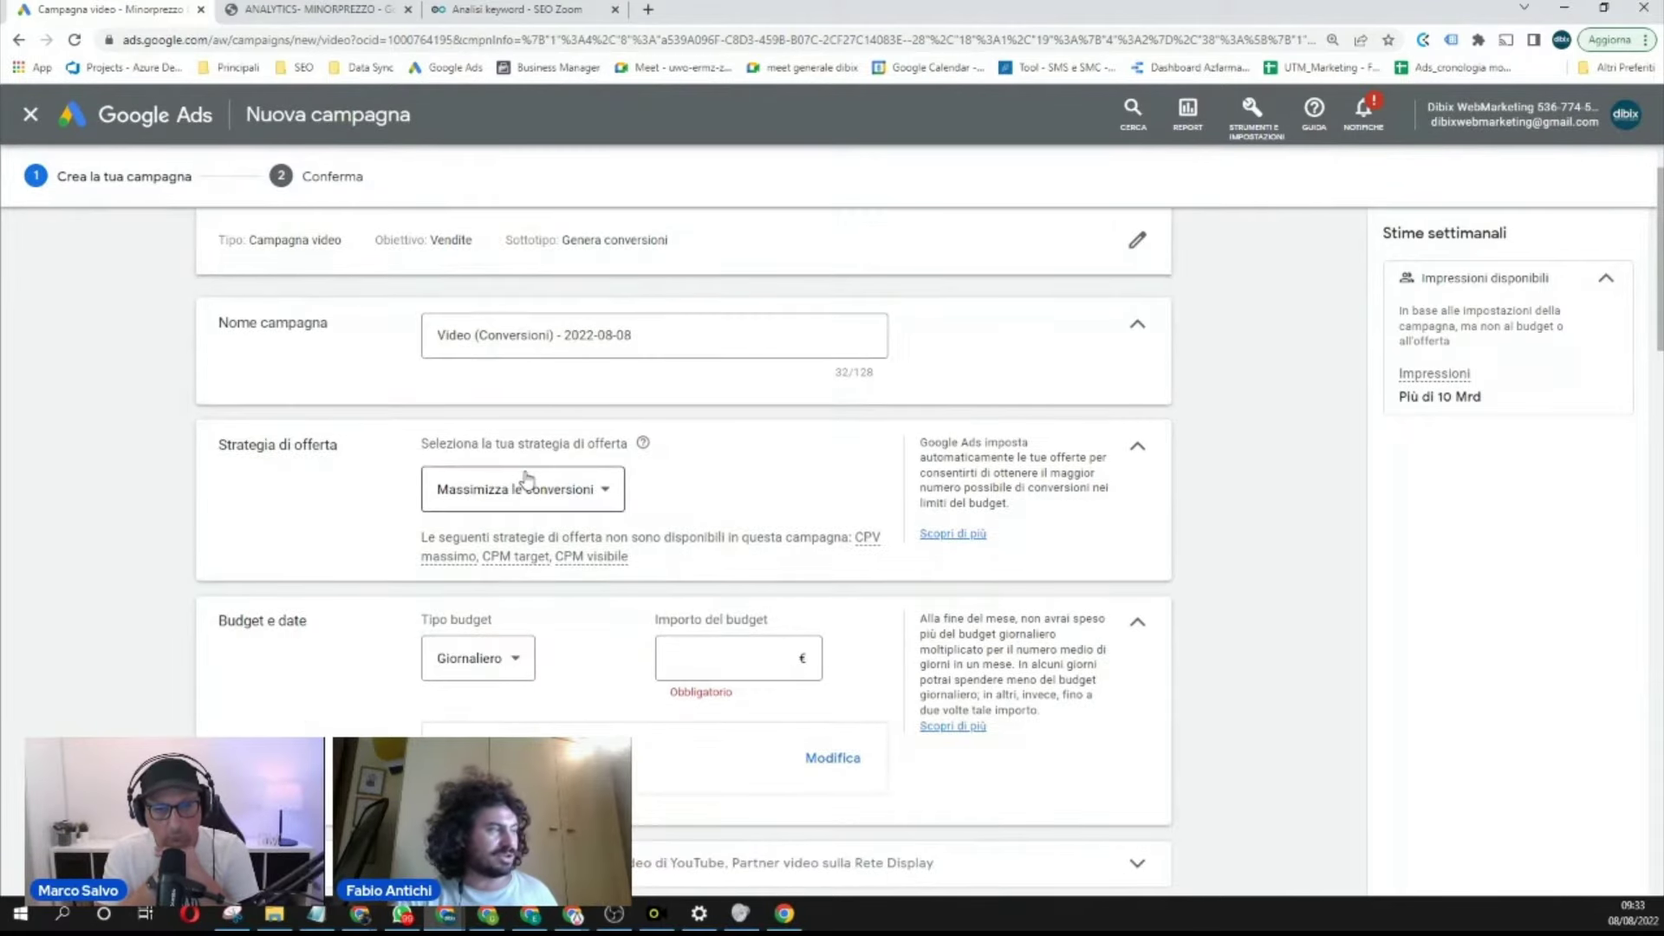
{"action": "left_click", "coordinate": [526, 481]}
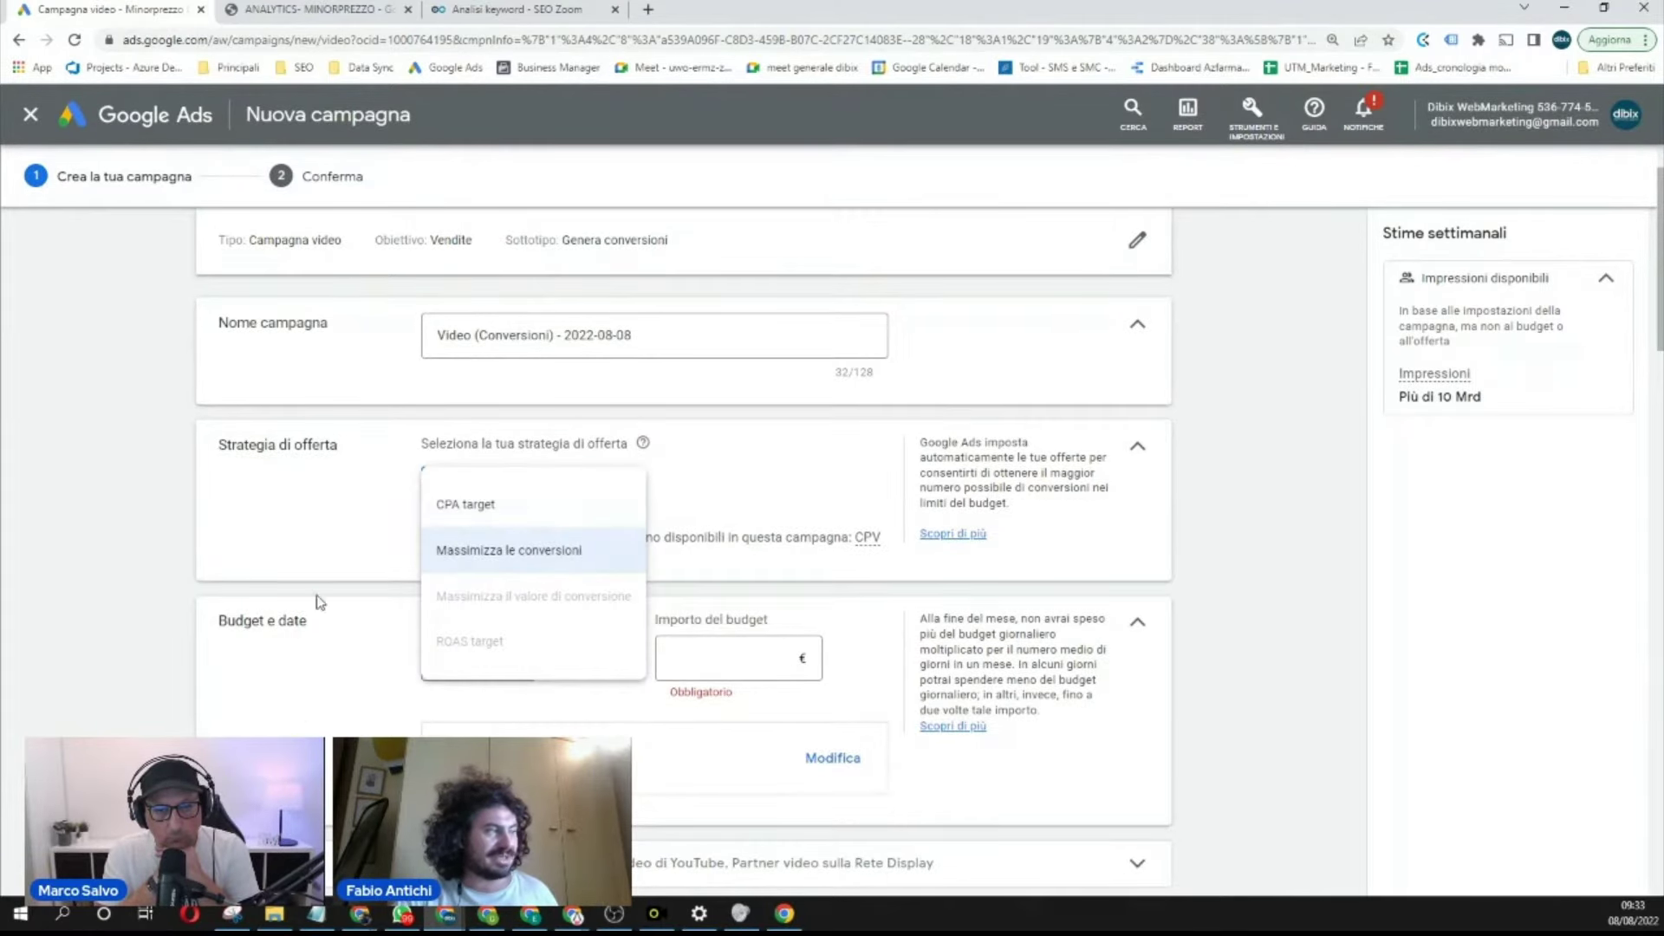
{"action": "left_click", "coordinate": [222, 587]}
Step: Expand the inventory type setting under content exclusions and compare the Espanso, Standard and Limitato options
{"action": "scroll", "coordinate": [450, 554], "scroll_direction": "down", "scroll_amount": 2}
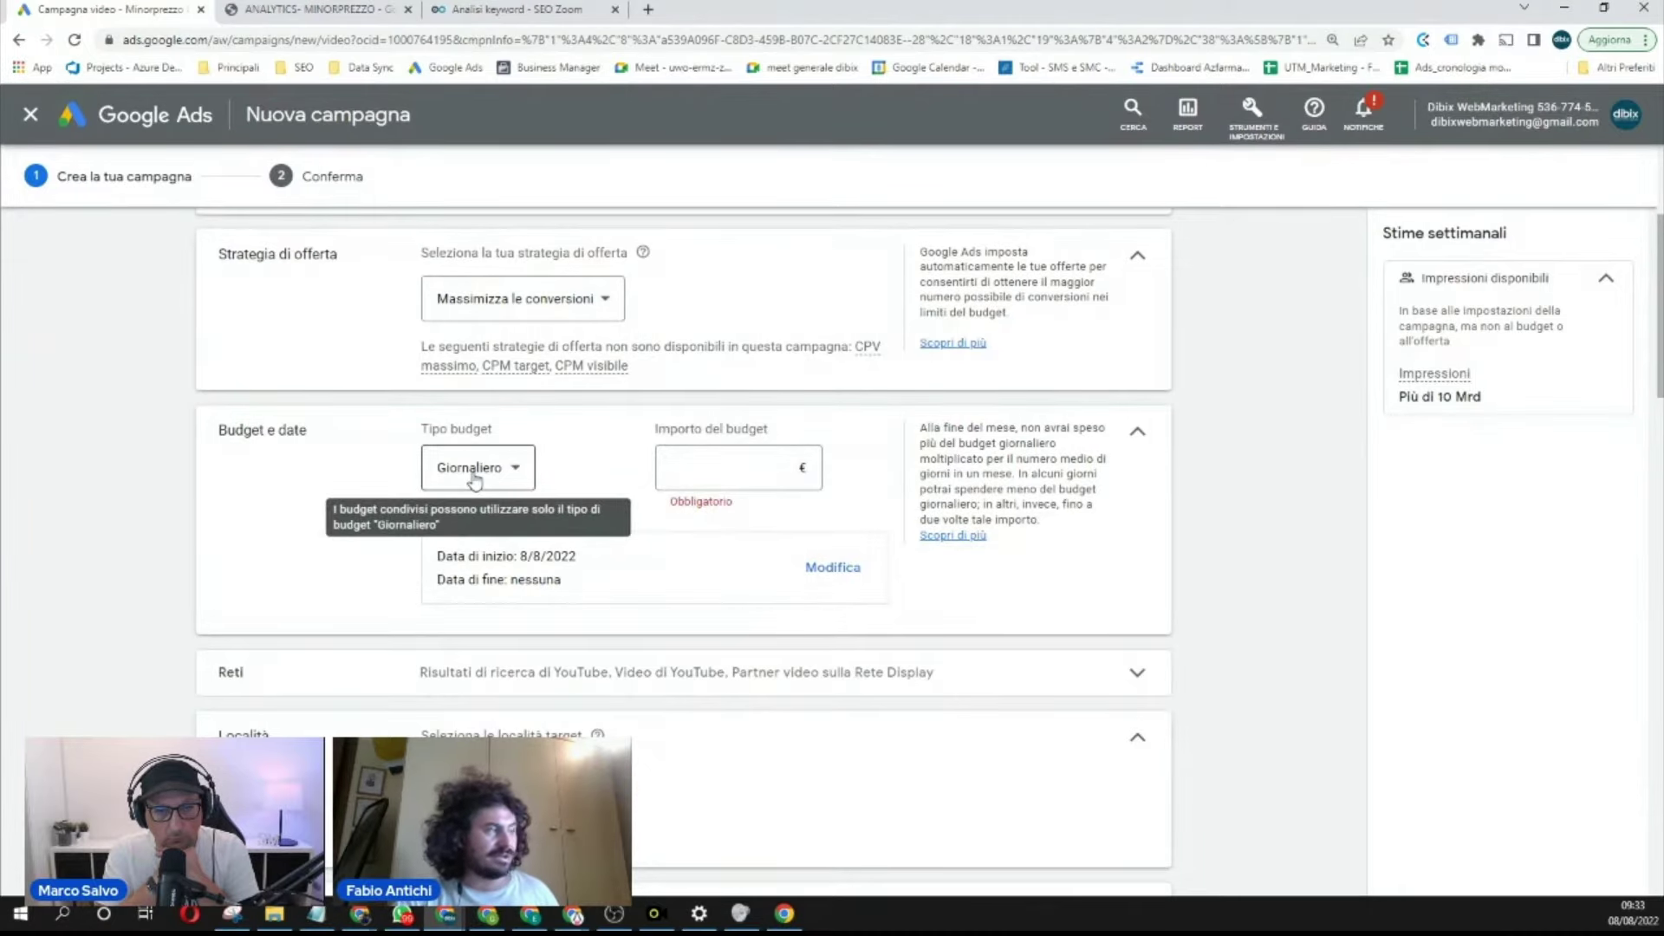
{"action": "scroll", "coordinate": [594, 494], "scroll_direction": "down", "scroll_amount": 2}
{"action": "scroll", "coordinate": [531, 513], "scroll_direction": "down", "scroll_amount": 2}
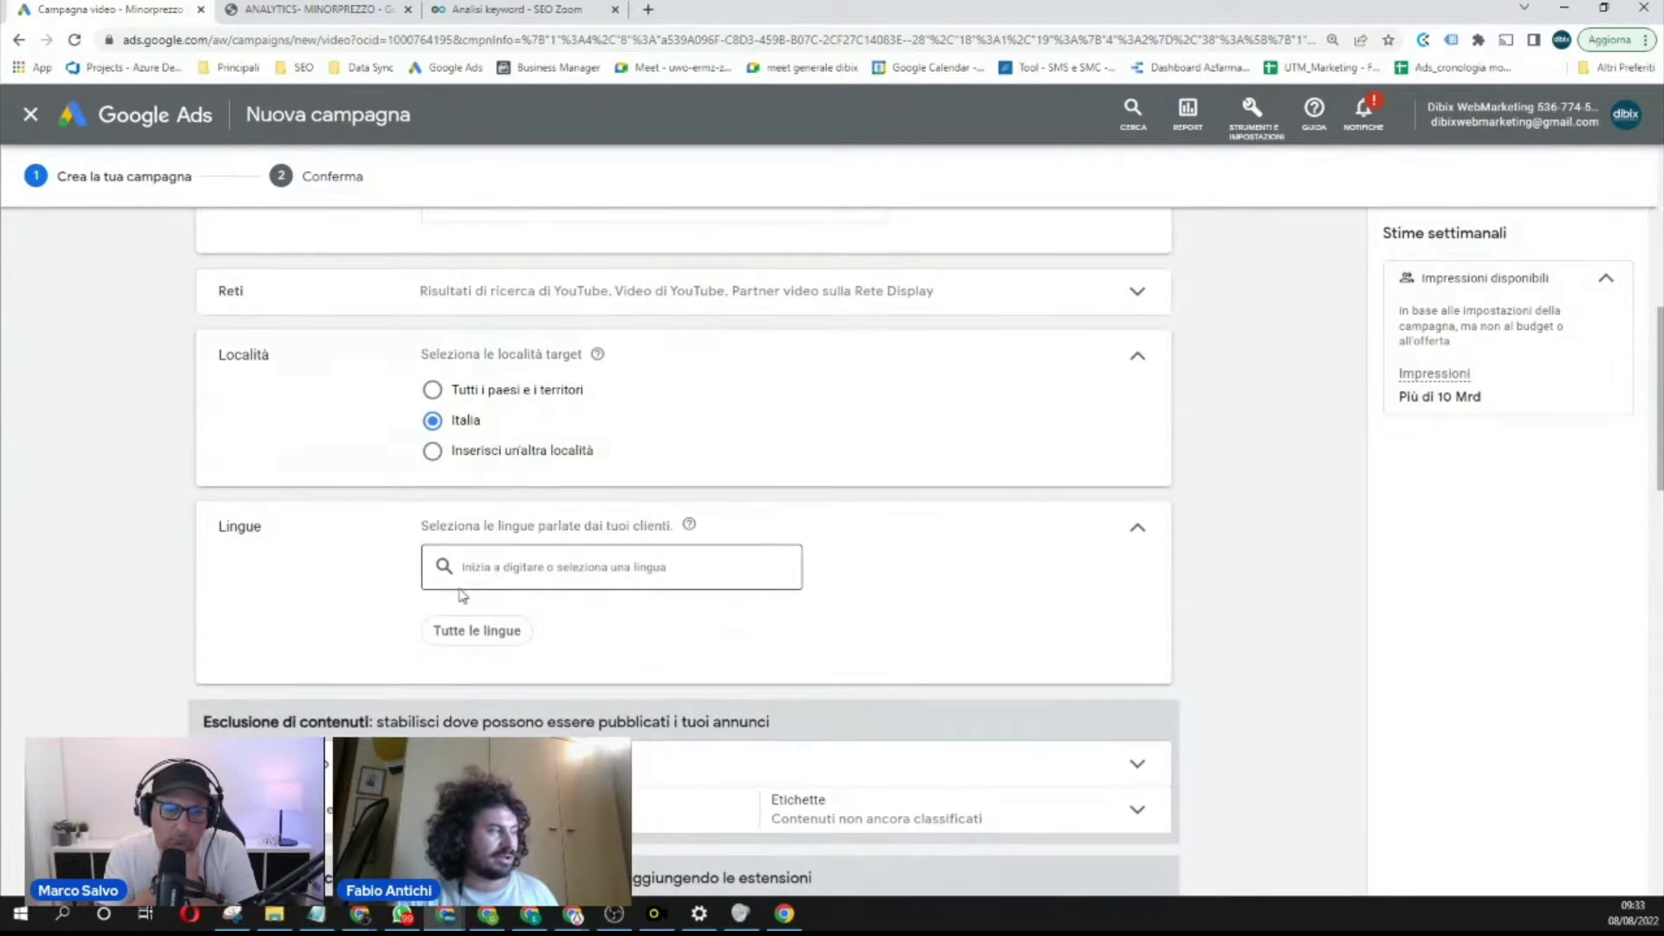
{"action": "scroll", "coordinate": [485, 585], "scroll_direction": "down", "scroll_amount": 3}
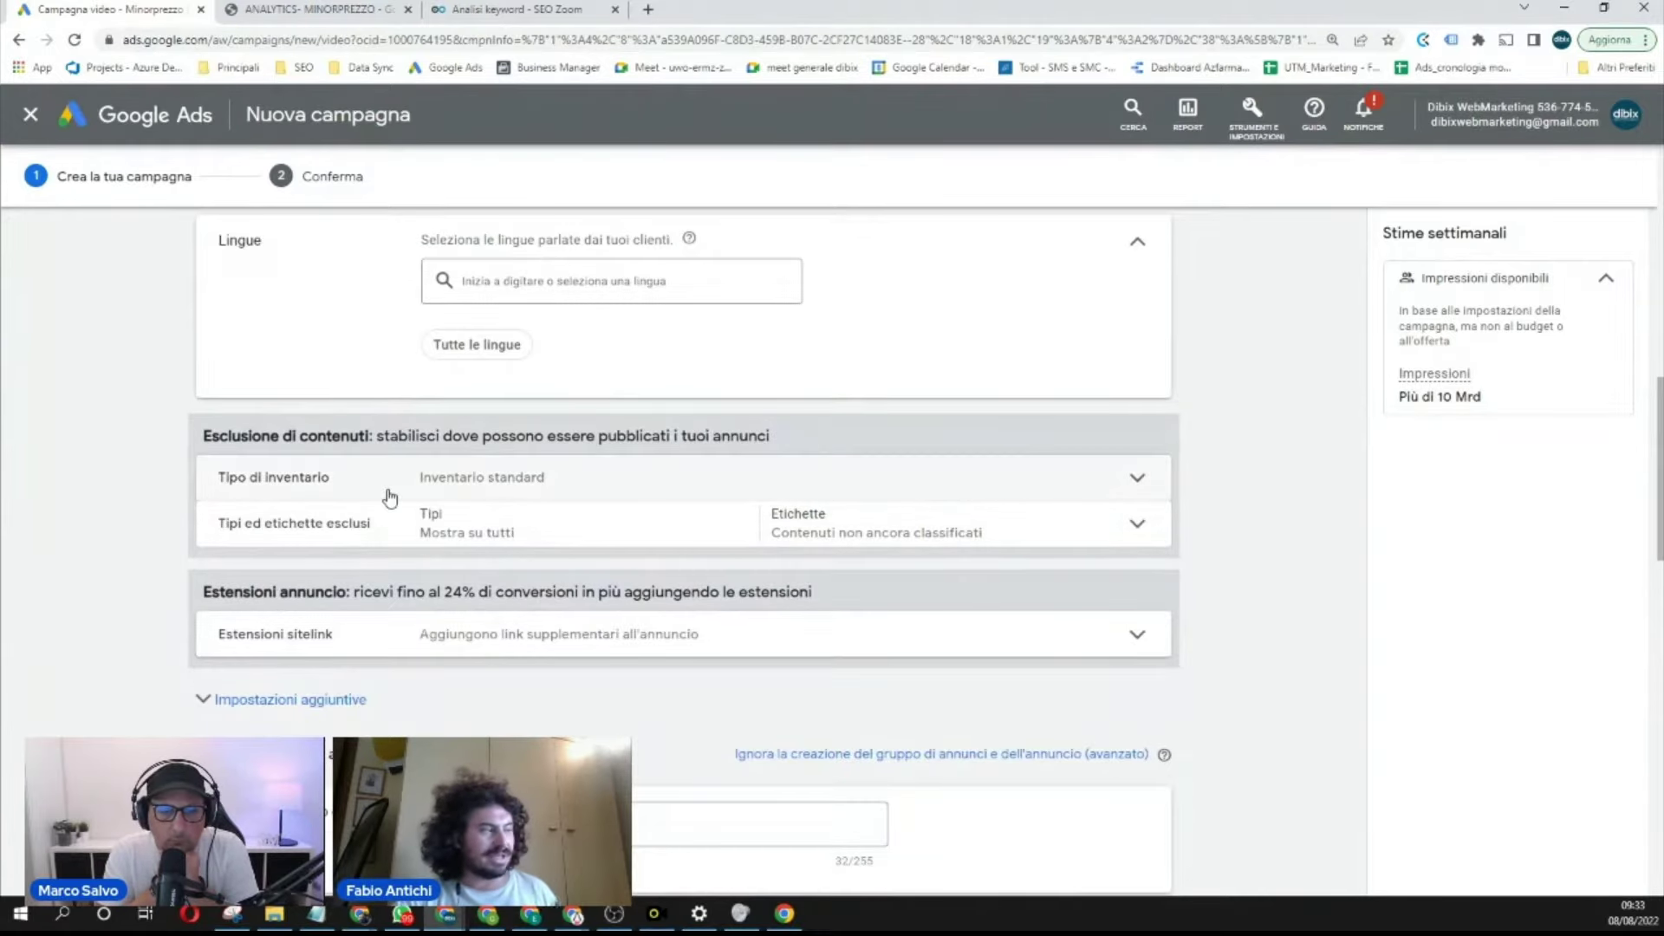
{"action": "left_click", "coordinate": [489, 499]}
{"action": "scroll", "coordinate": [758, 564], "scroll_direction": "down", "scroll_amount": 3}
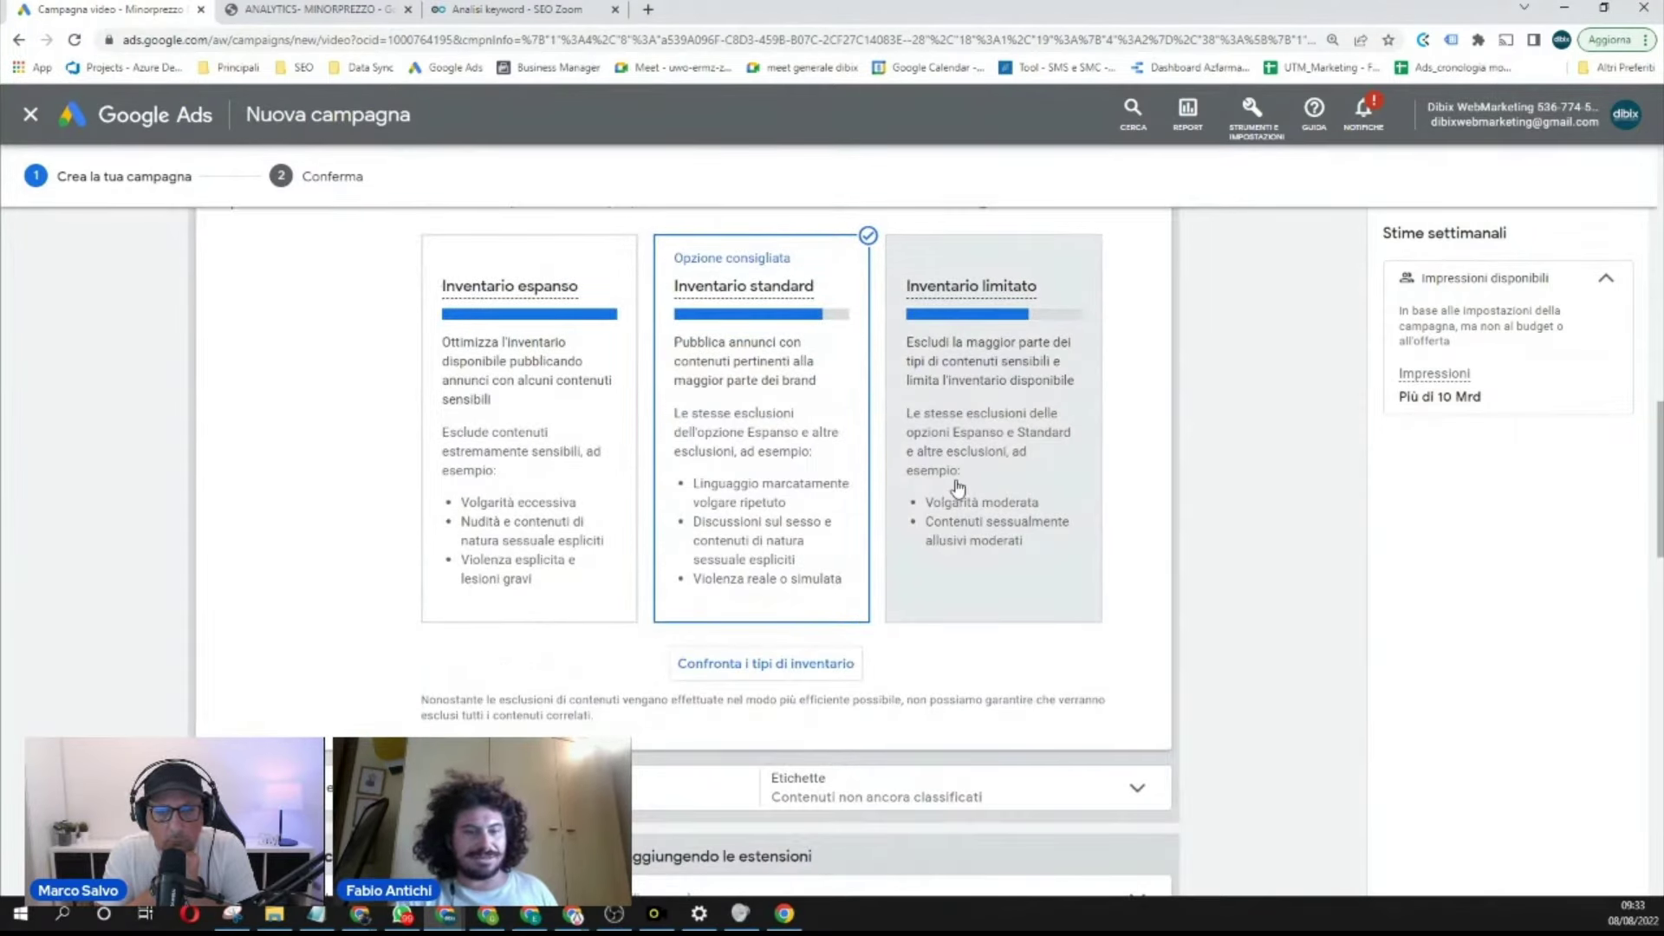
{"action": "scroll", "coordinate": [913, 483], "scroll_direction": "down", "scroll_amount": 3}
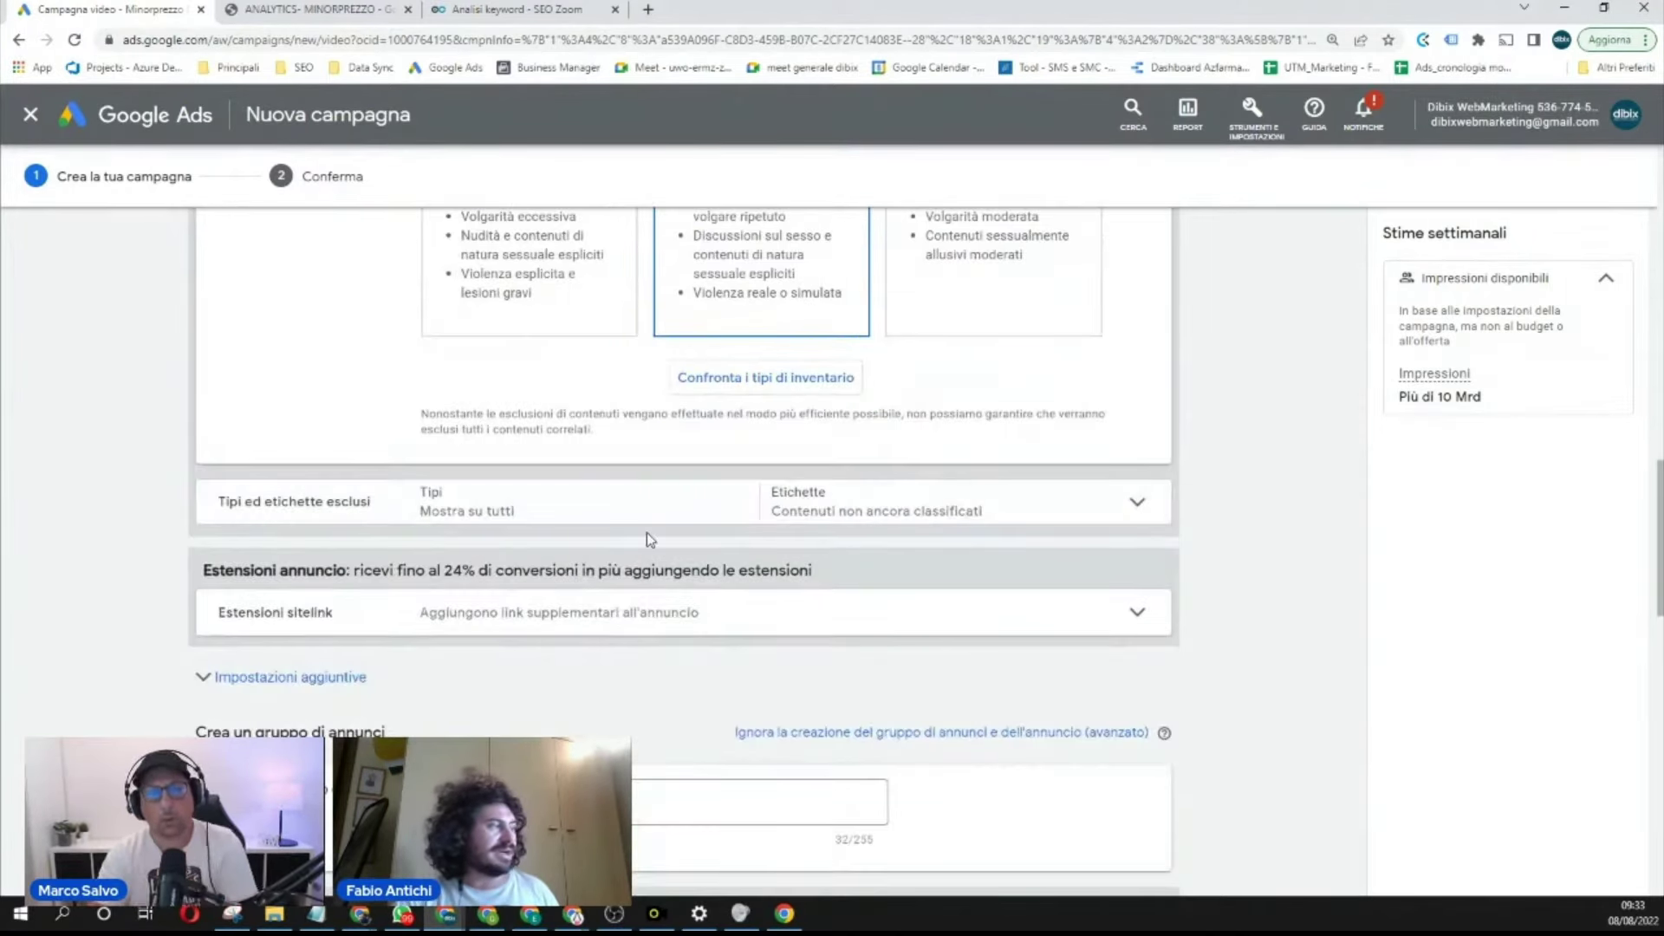
{"action": "scroll", "coordinate": [716, 520], "scroll_direction": "up", "scroll_amount": 2}
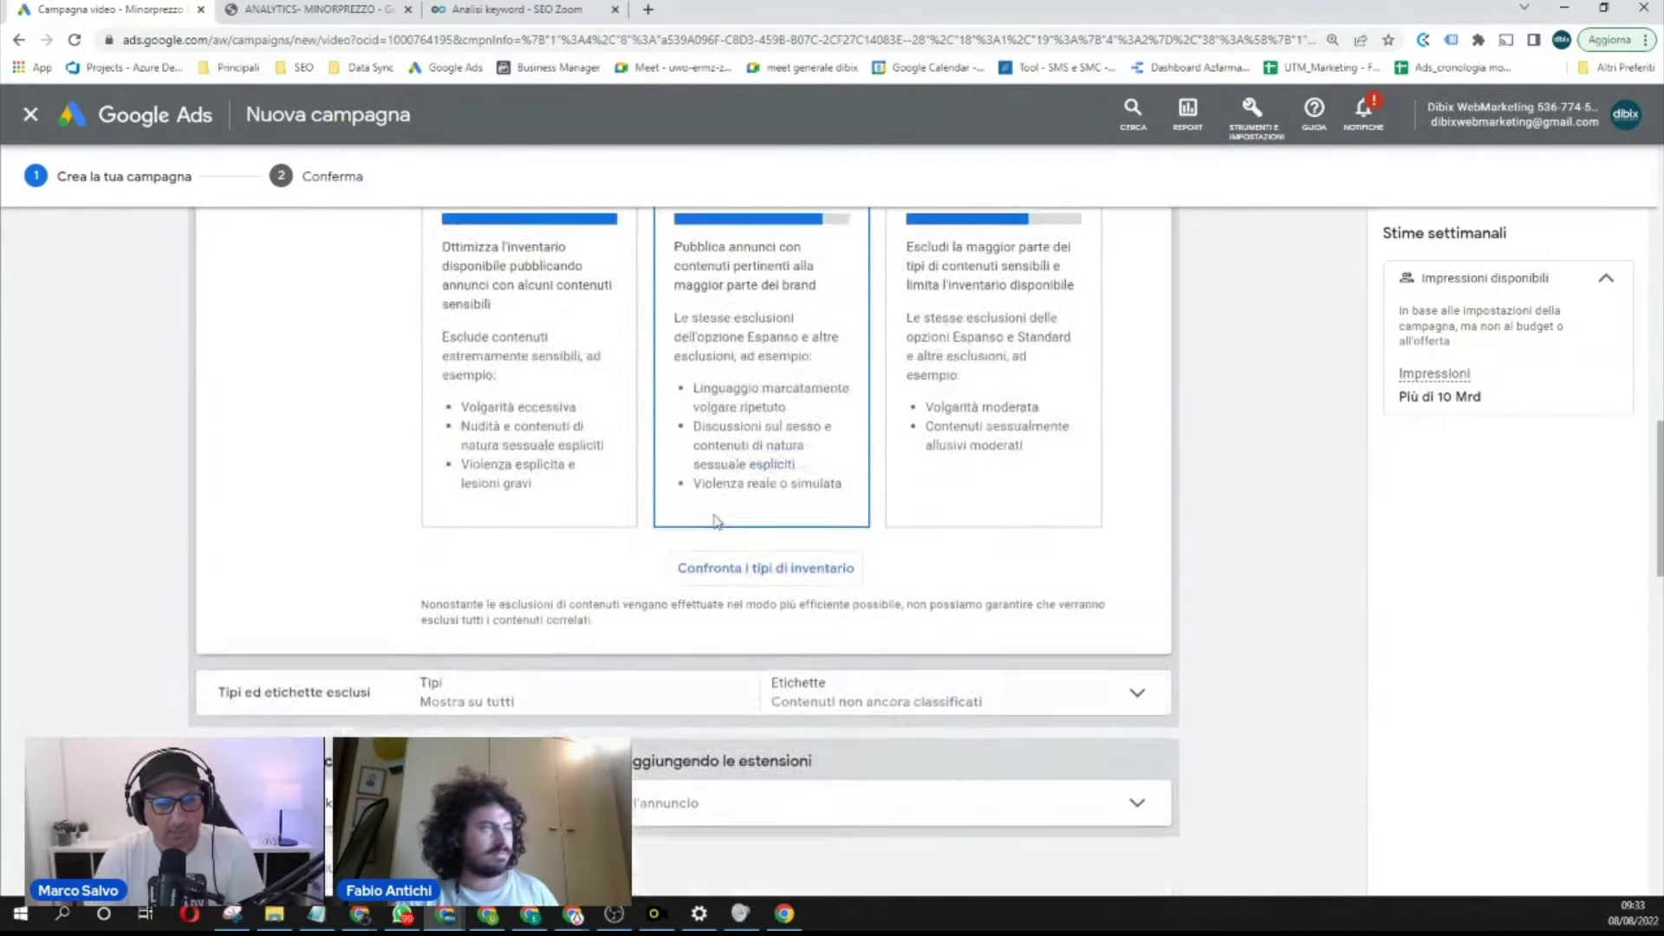
{"action": "scroll", "coordinate": [716, 520], "scroll_direction": "up", "scroll_amount": 2}
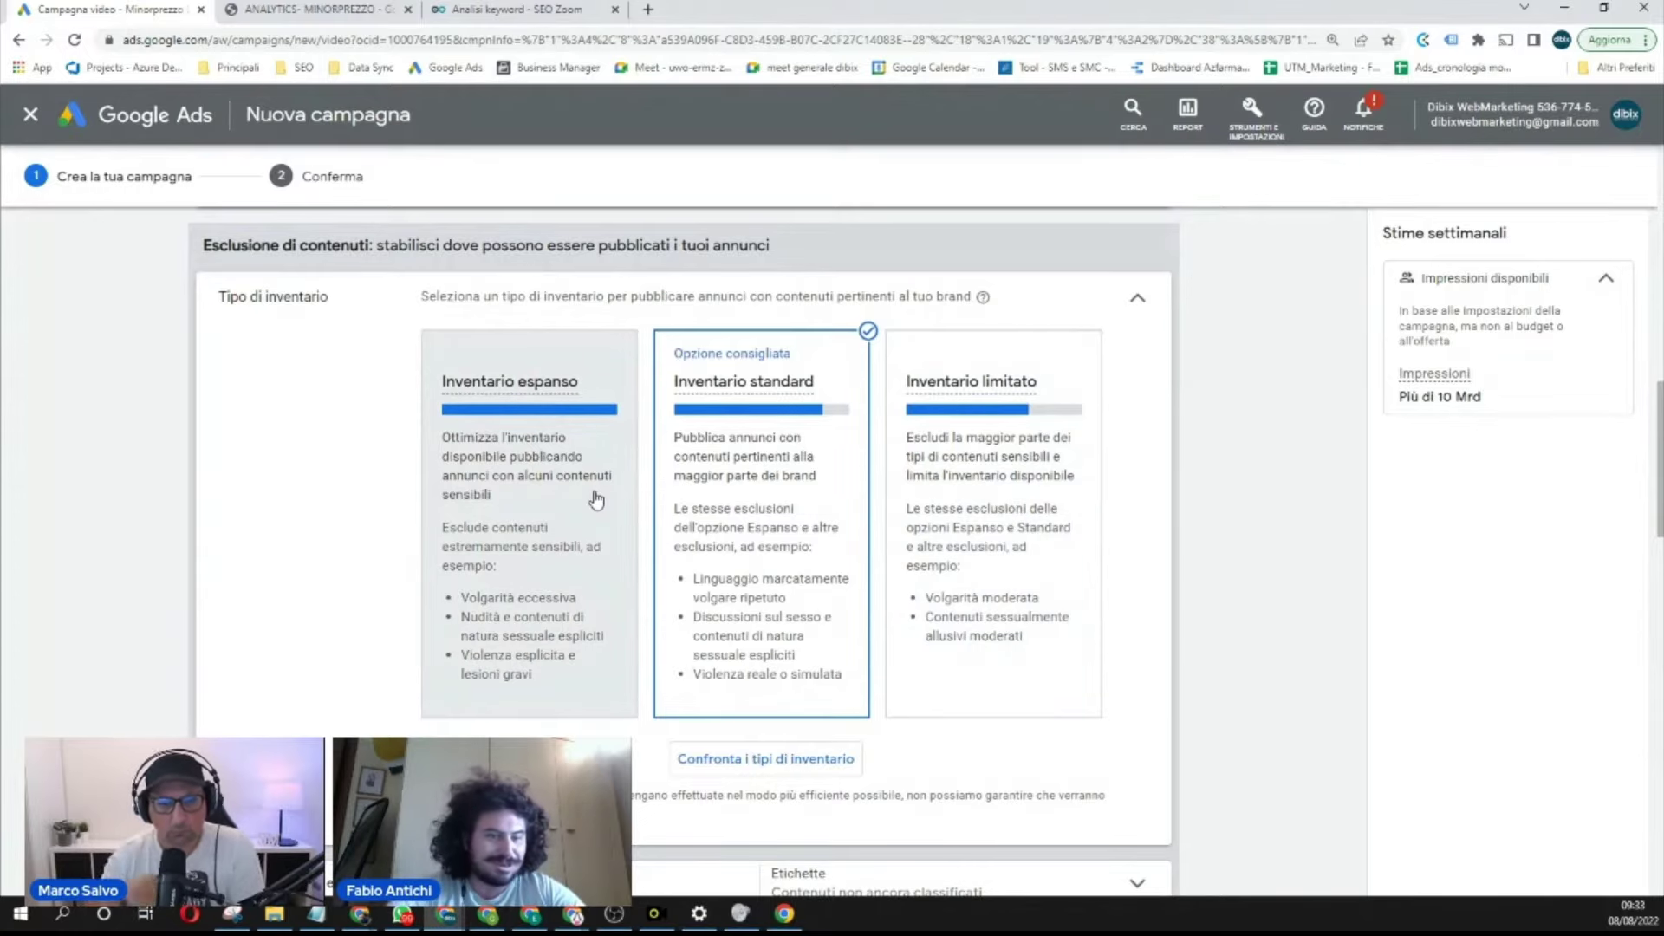
{"action": "scroll", "coordinate": [643, 490], "scroll_direction": "down", "scroll_amount": 2}
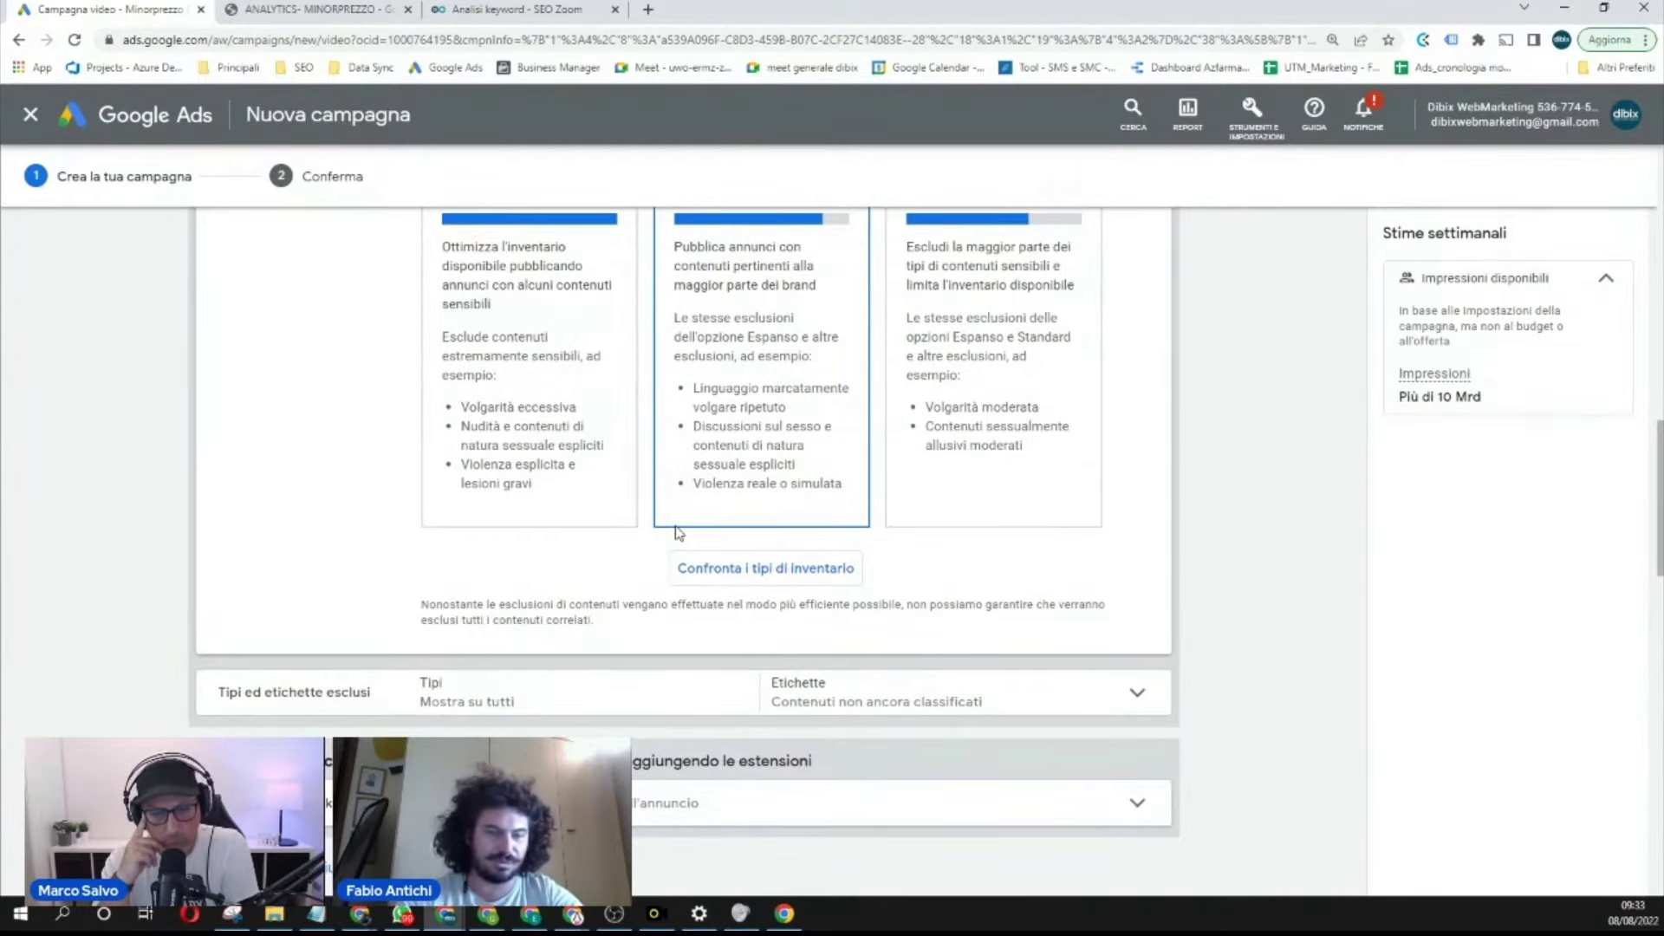
Step: In the additional settings, switch the devices to Imposta il targeting specifico per dispositivi and review the device targeting options
{"action": "scroll", "coordinate": [678, 531], "scroll_direction": "down", "scroll_amount": 2}
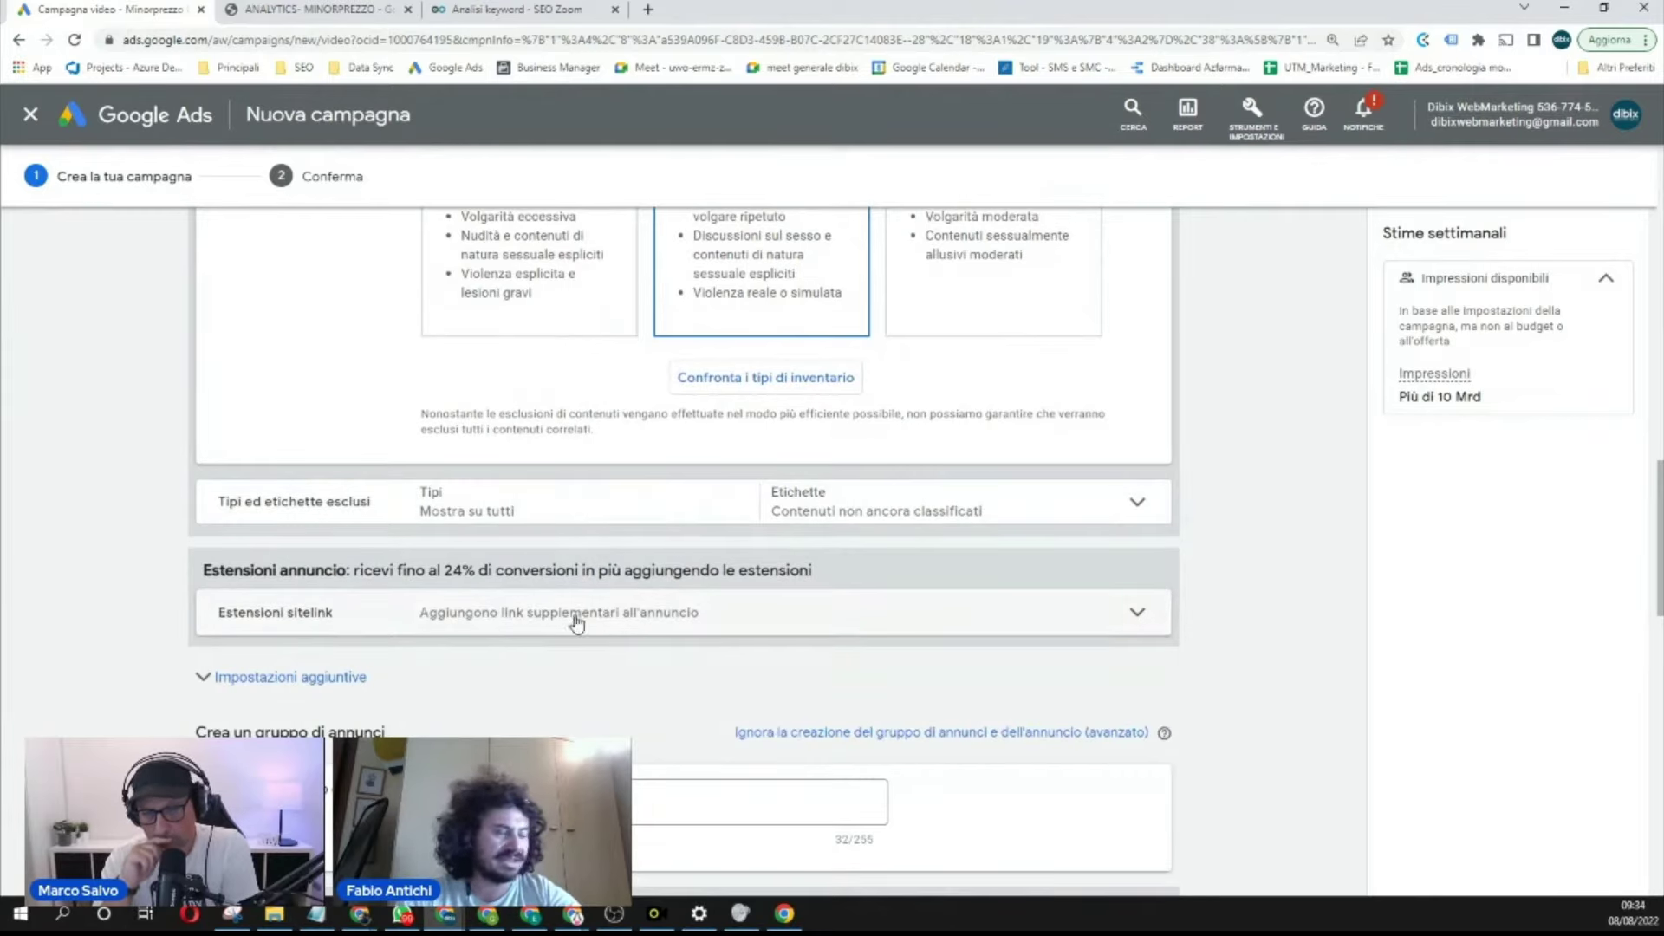
{"action": "left_click", "coordinate": [362, 679]}
{"action": "scroll", "coordinate": [486, 642], "scroll_direction": "down", "scroll_amount": 2}
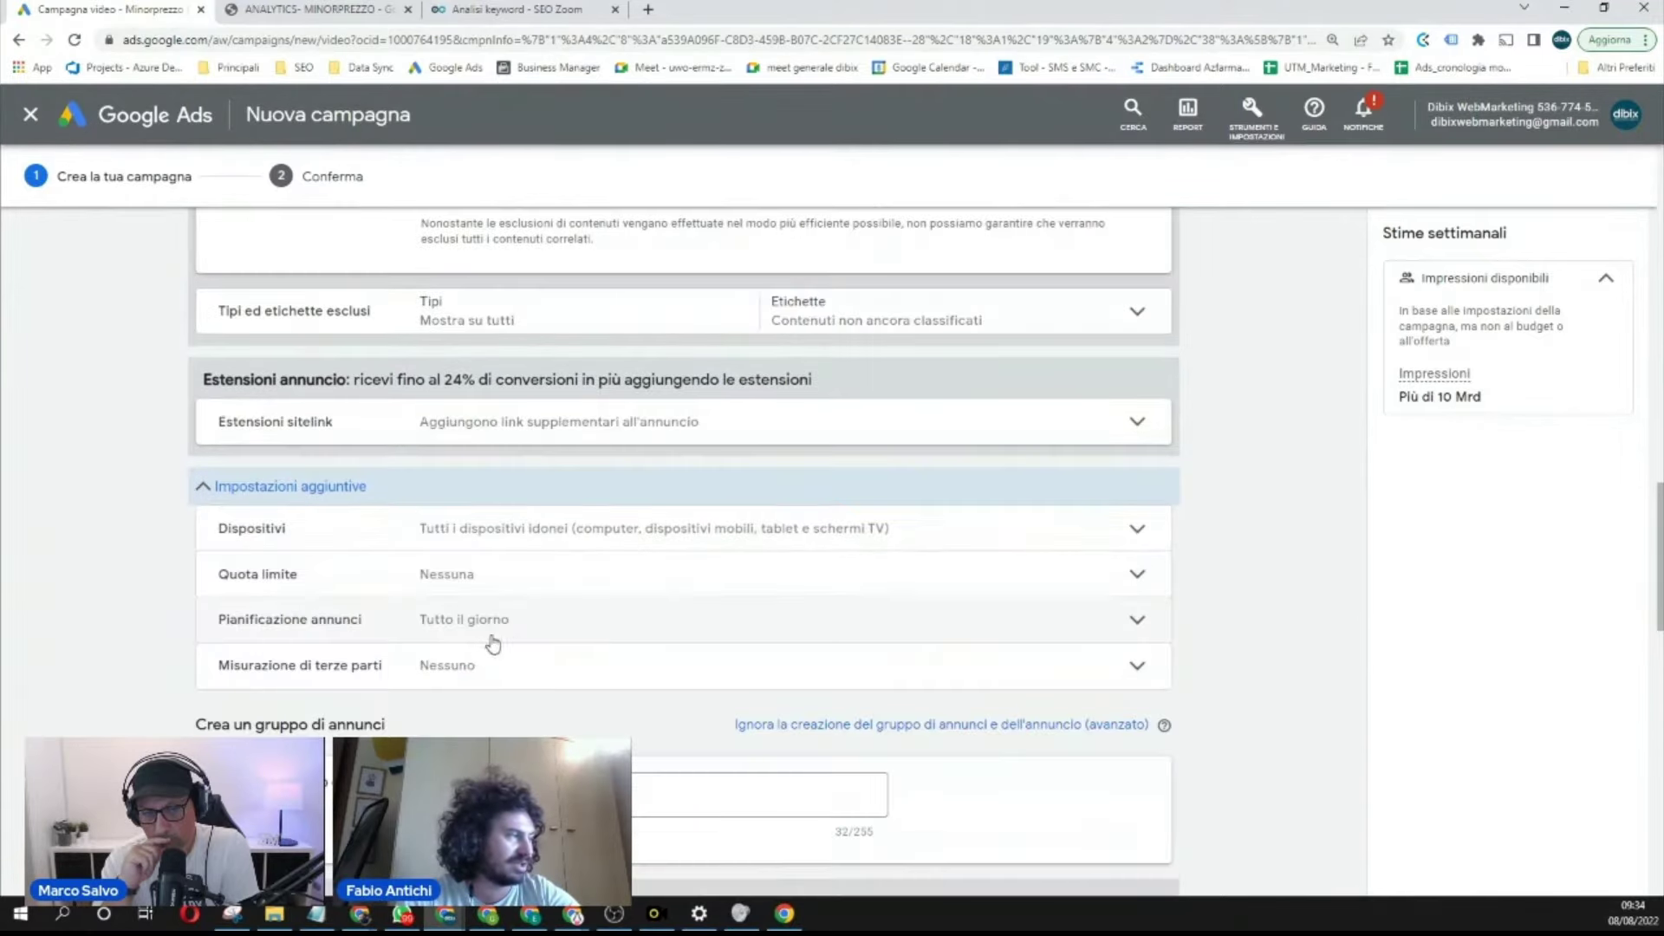
{"action": "left_click", "coordinate": [577, 533]}
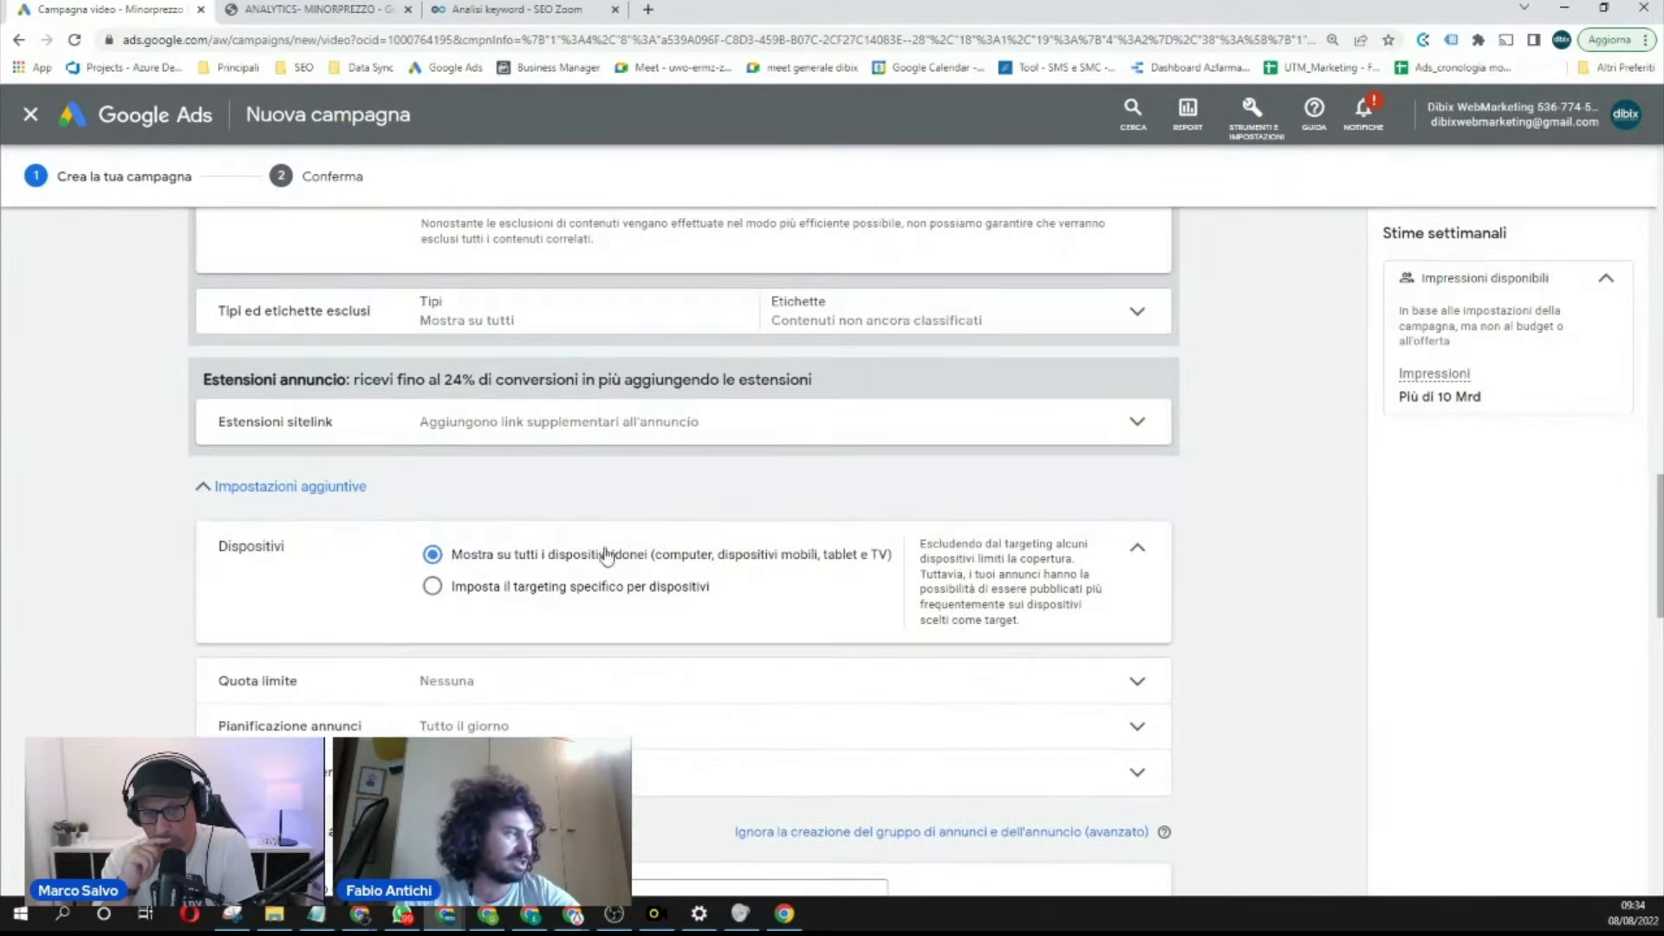
{"action": "left_click", "coordinate": [636, 588]}
{"action": "scroll", "coordinate": [641, 614], "scroll_direction": "down", "scroll_amount": 1}
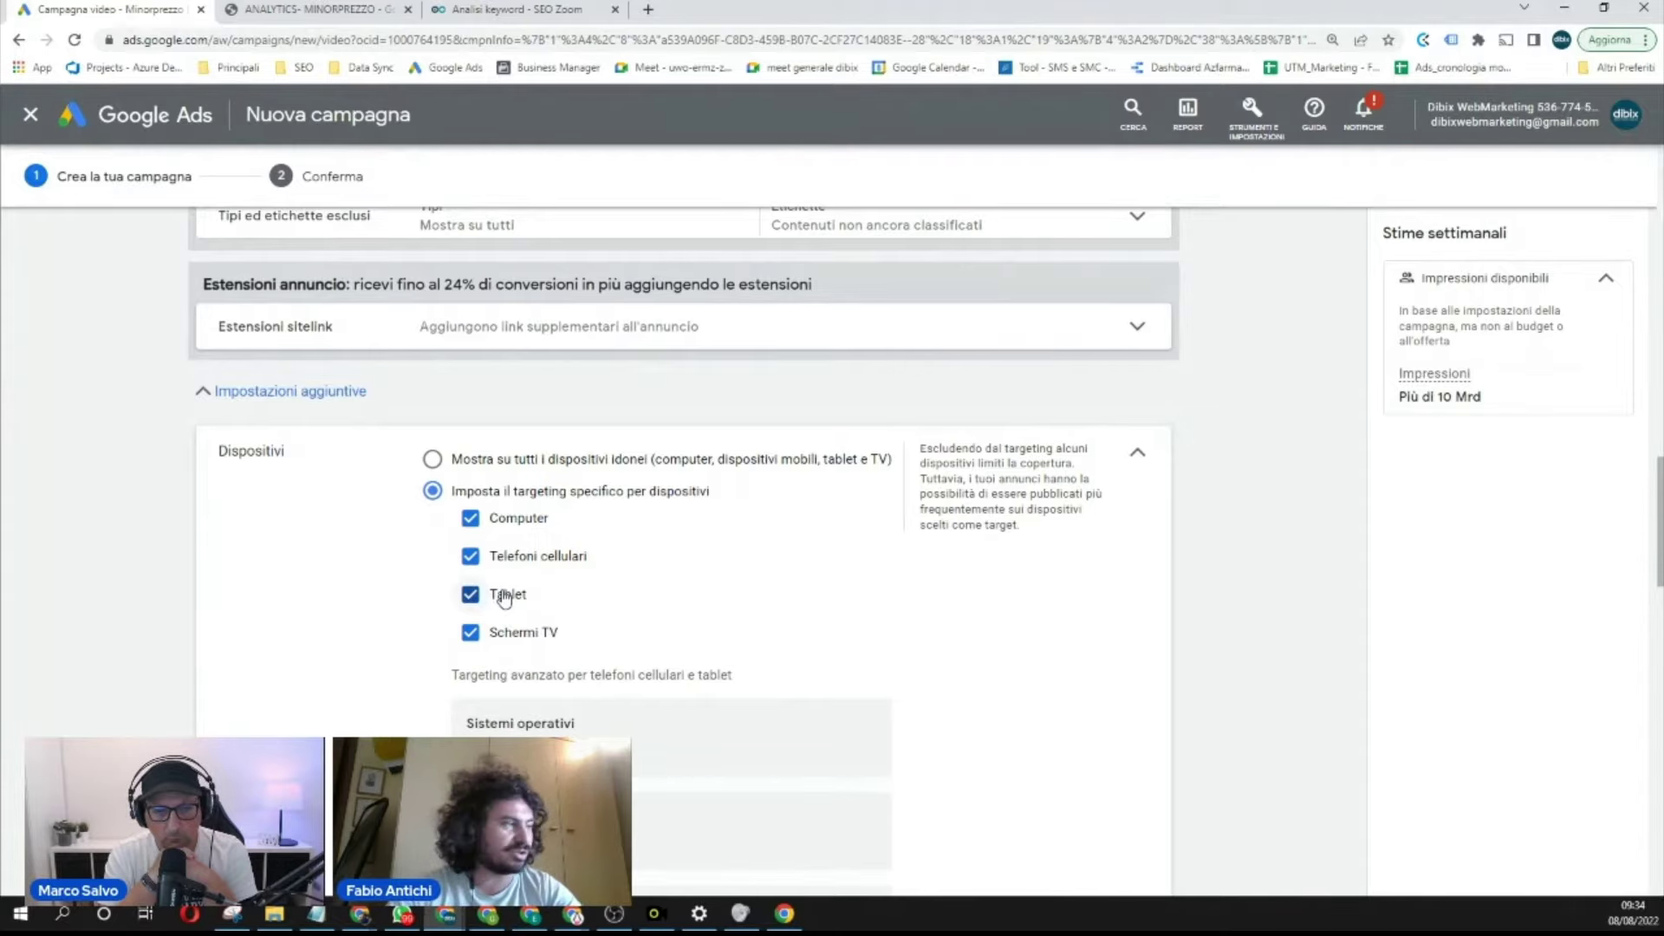
{"action": "scroll", "coordinate": [505, 593], "scroll_direction": "down", "scroll_amount": 1}
{"action": "scroll", "coordinate": [519, 611], "scroll_direction": "down", "scroll_amount": 1}
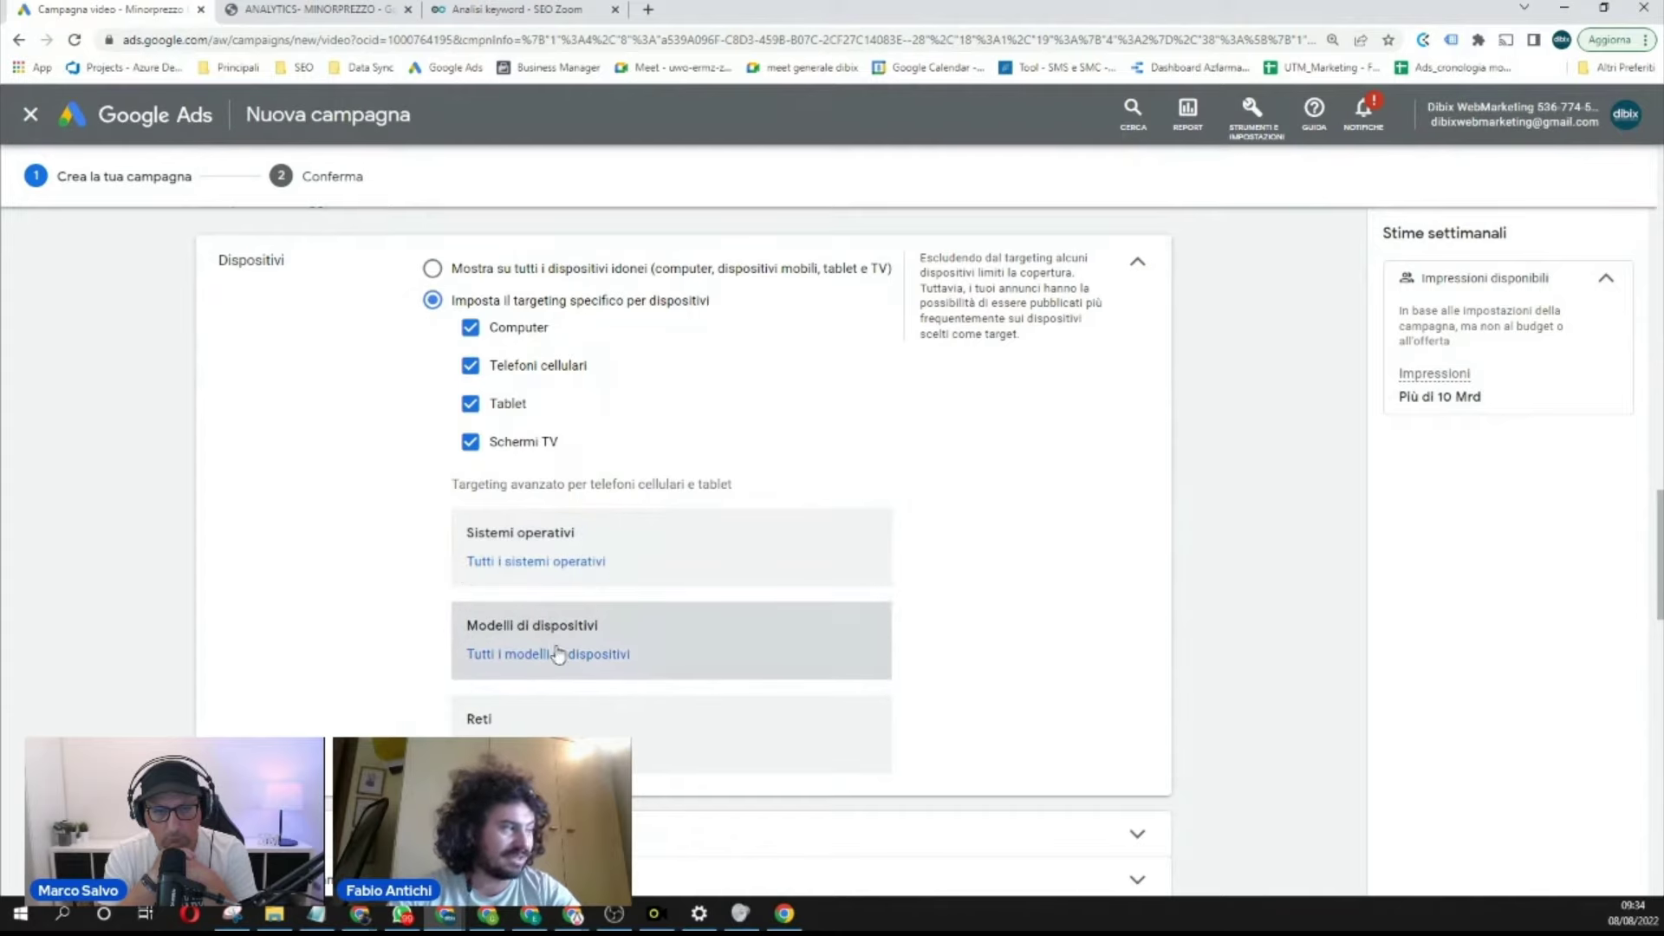
{"action": "scroll", "coordinate": [563, 663], "scroll_direction": "down", "scroll_amount": 1}
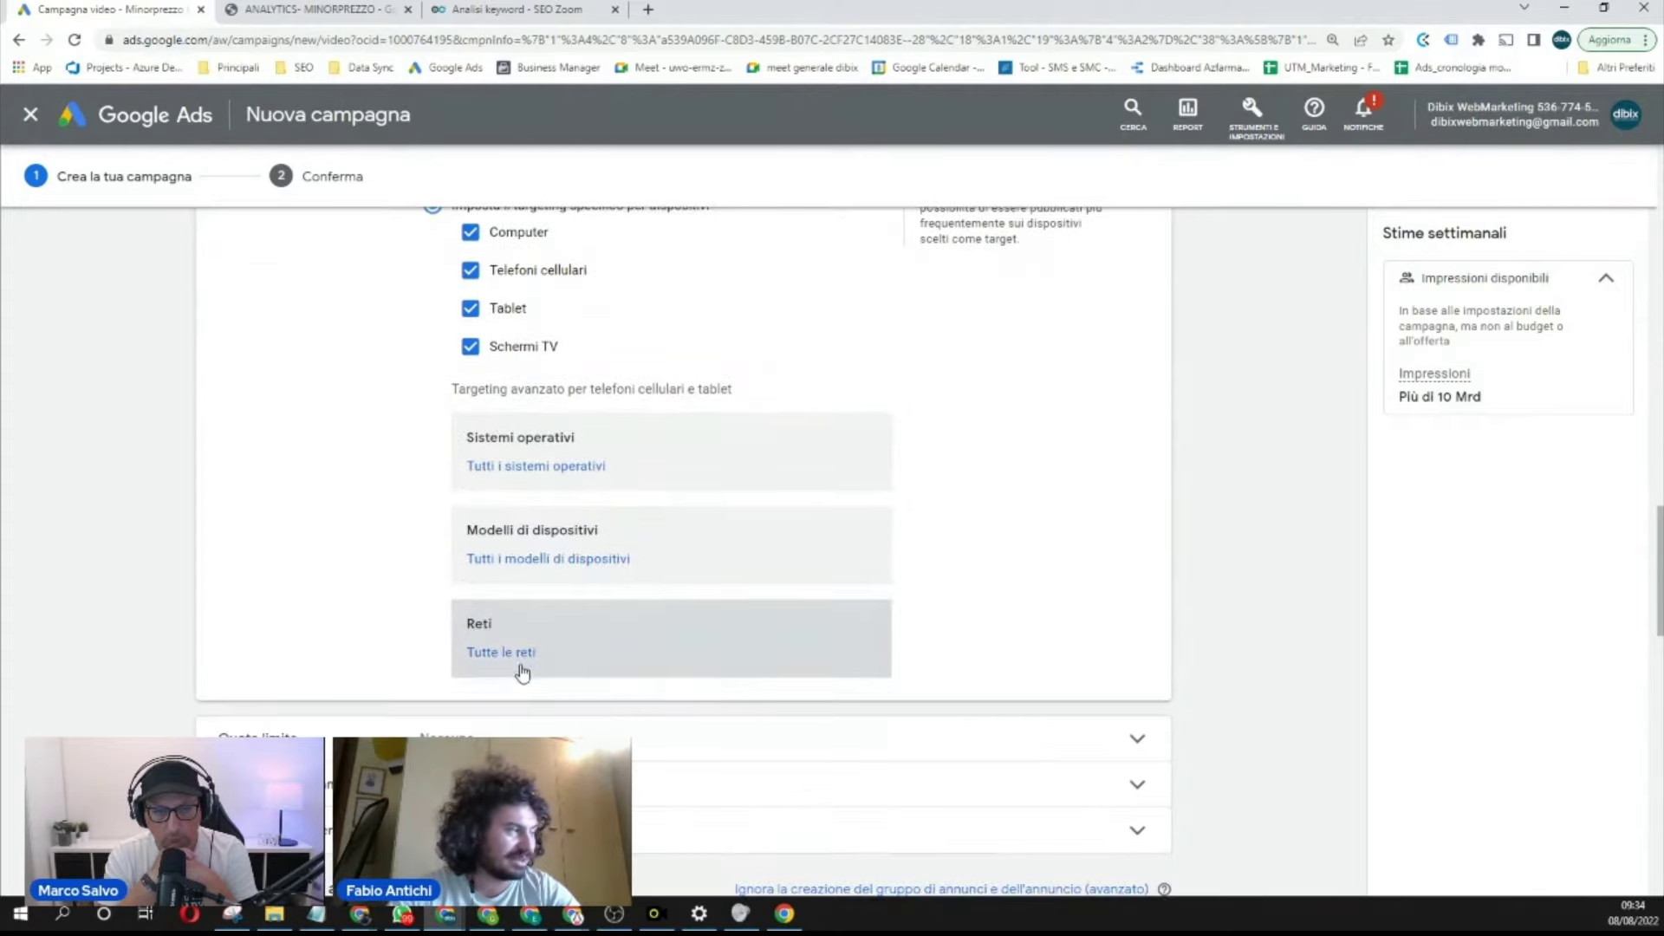
Step: Expand the Quota limite setting and review the frequency caps for impressions and views
{"action": "left_click", "coordinate": [579, 721]}
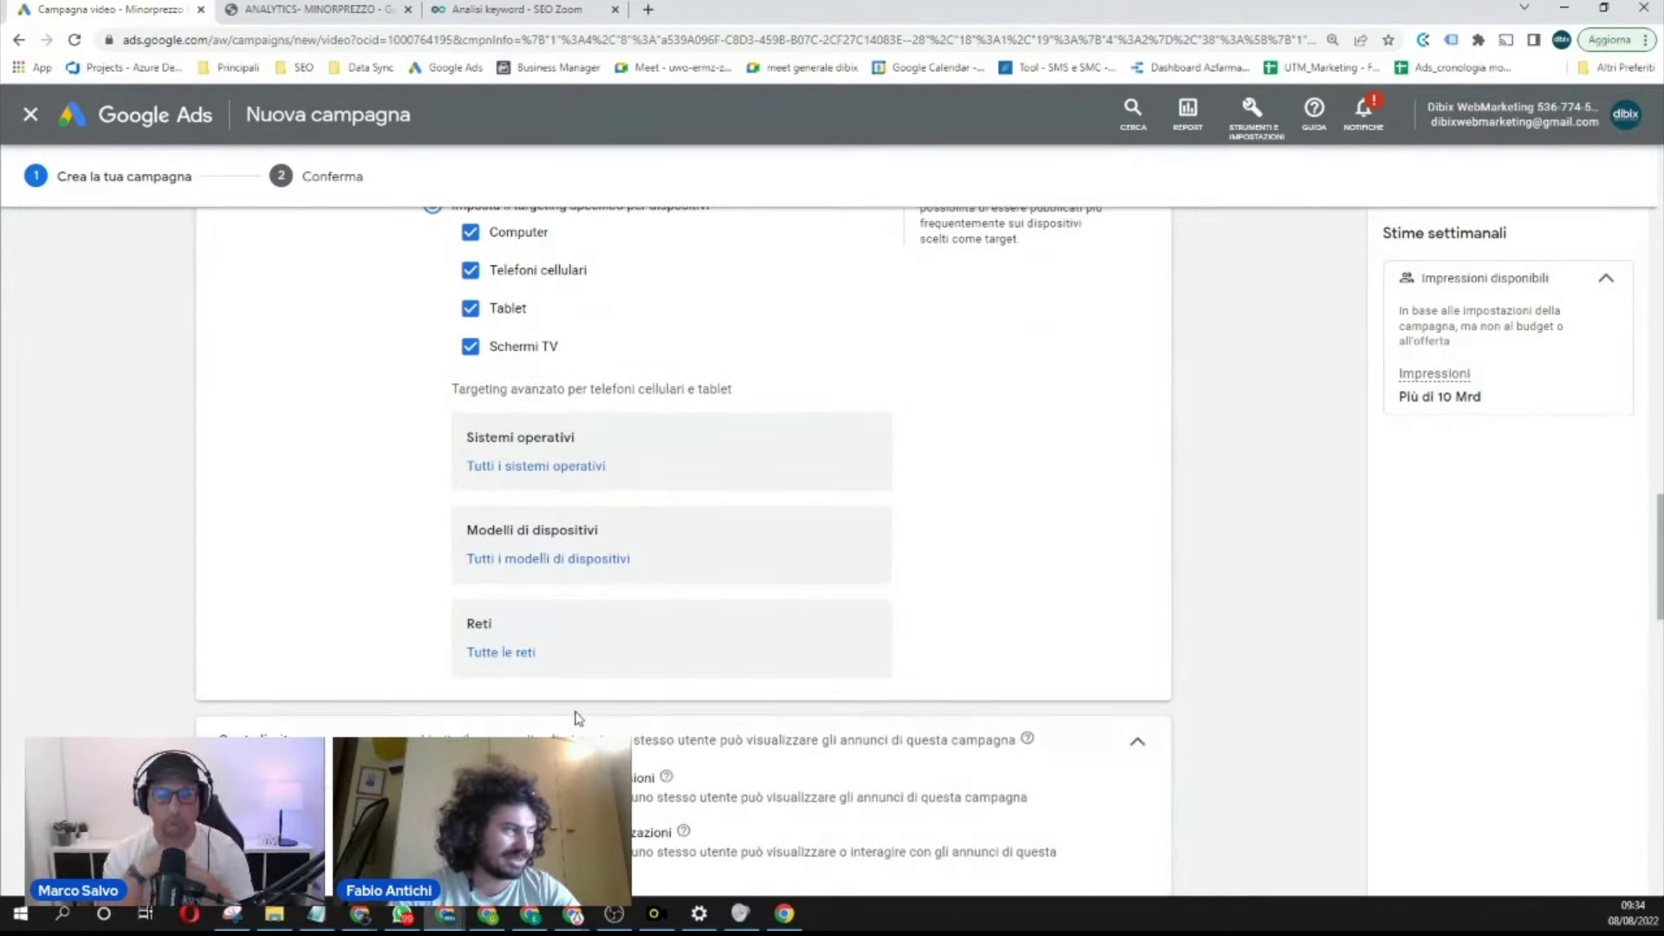
{"action": "scroll", "coordinate": [579, 720], "scroll_direction": "down", "scroll_amount": 1}
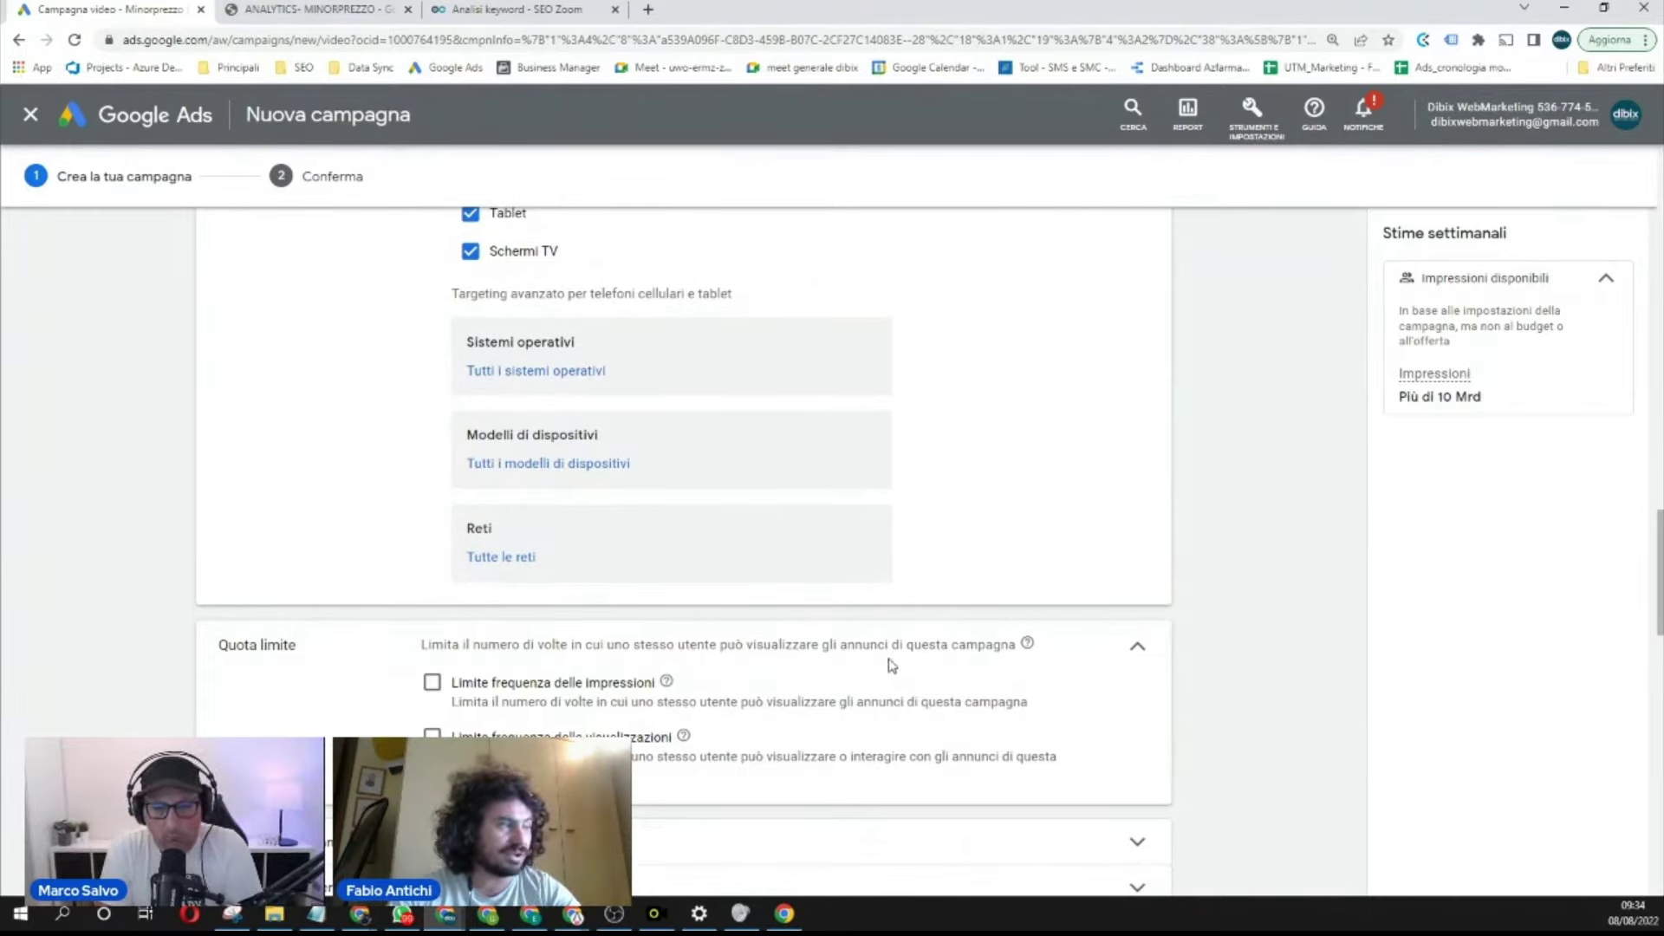
{"action": "scroll", "coordinate": [906, 654], "scroll_direction": "down", "scroll_amount": 1}
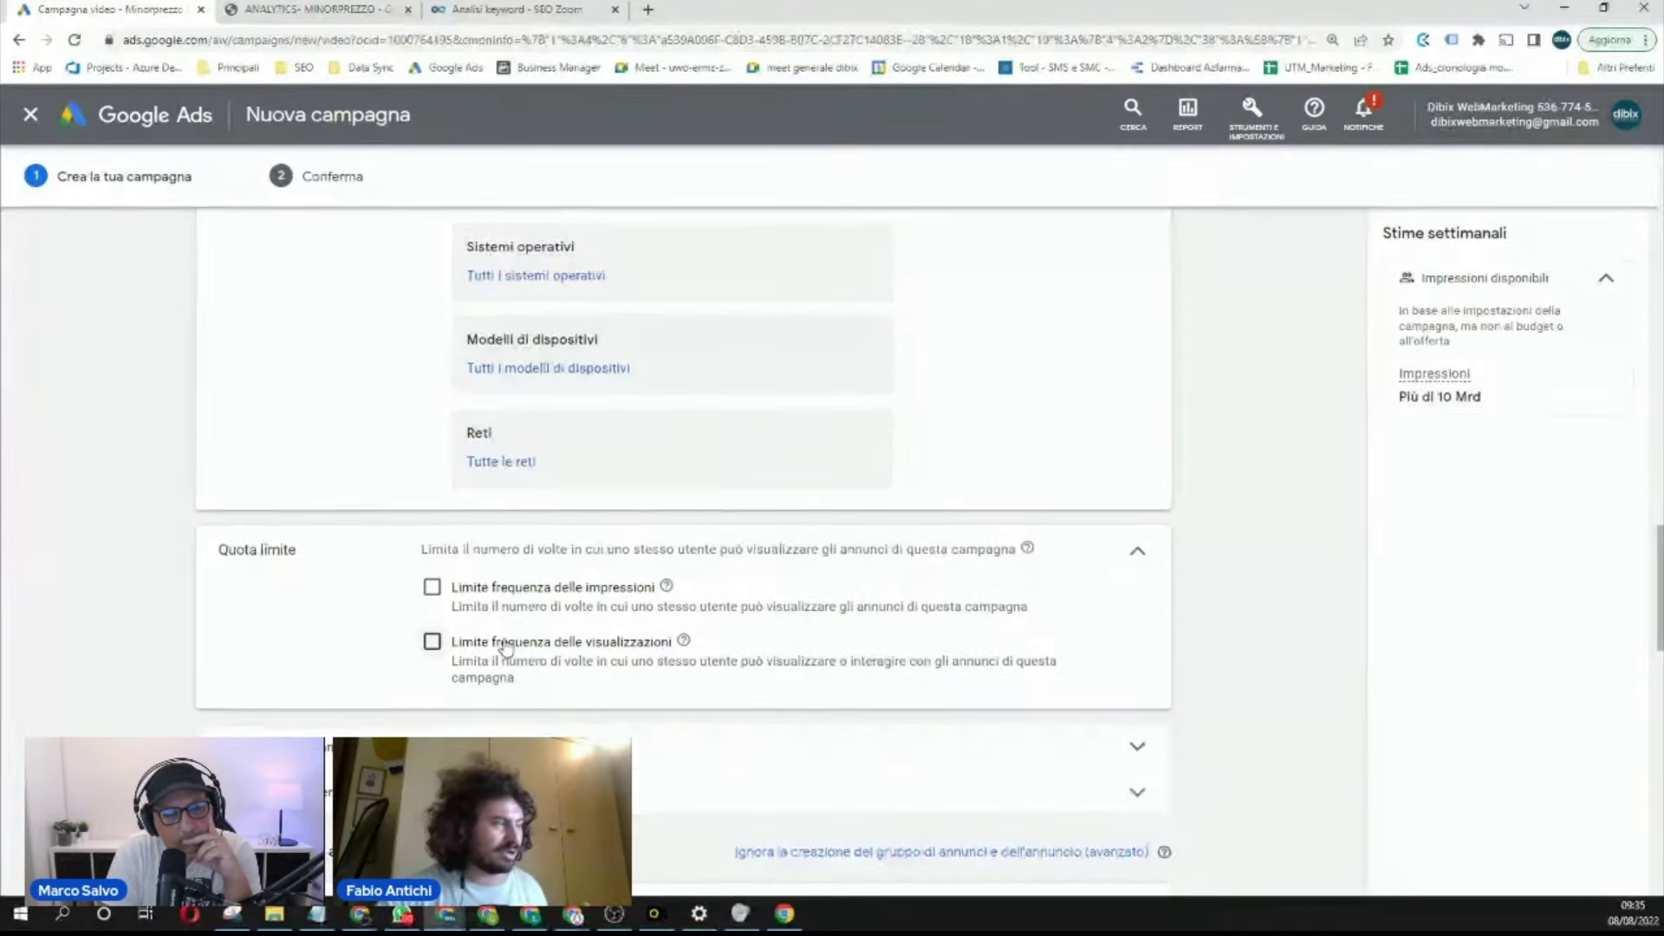
Step: Expand the Misurazione di terze parti setting and read its information on measurement providers
{"action": "scroll", "coordinate": [502, 645], "scroll_direction": "down", "scroll_amount": 2}
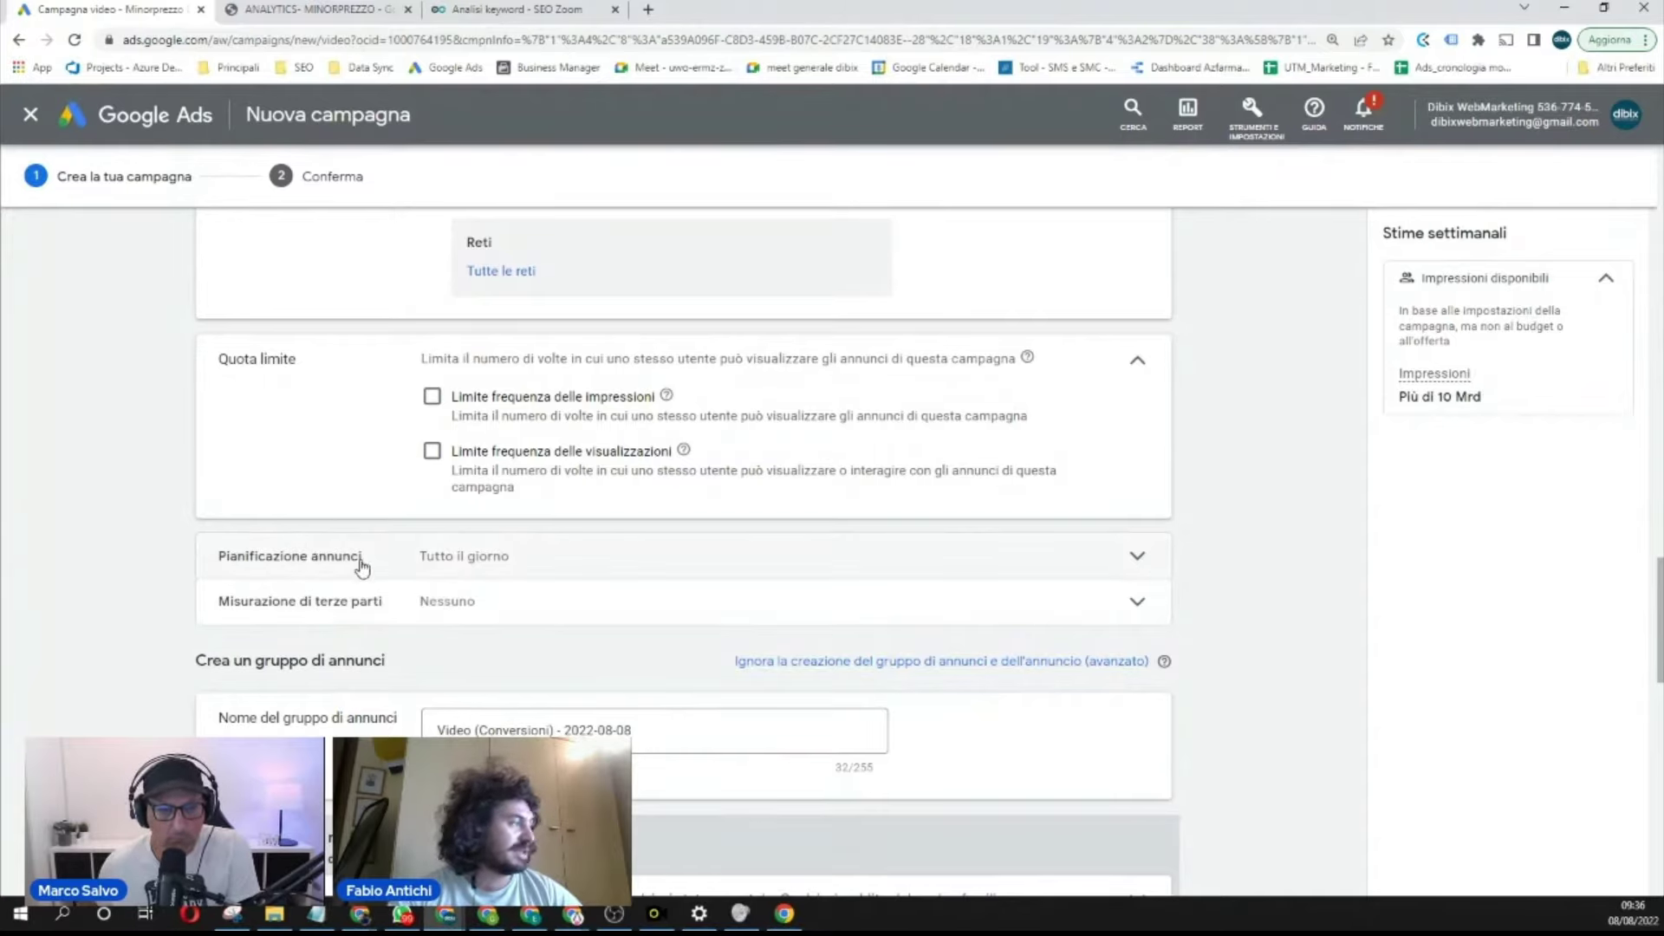
{"action": "left_click", "coordinate": [468, 604]}
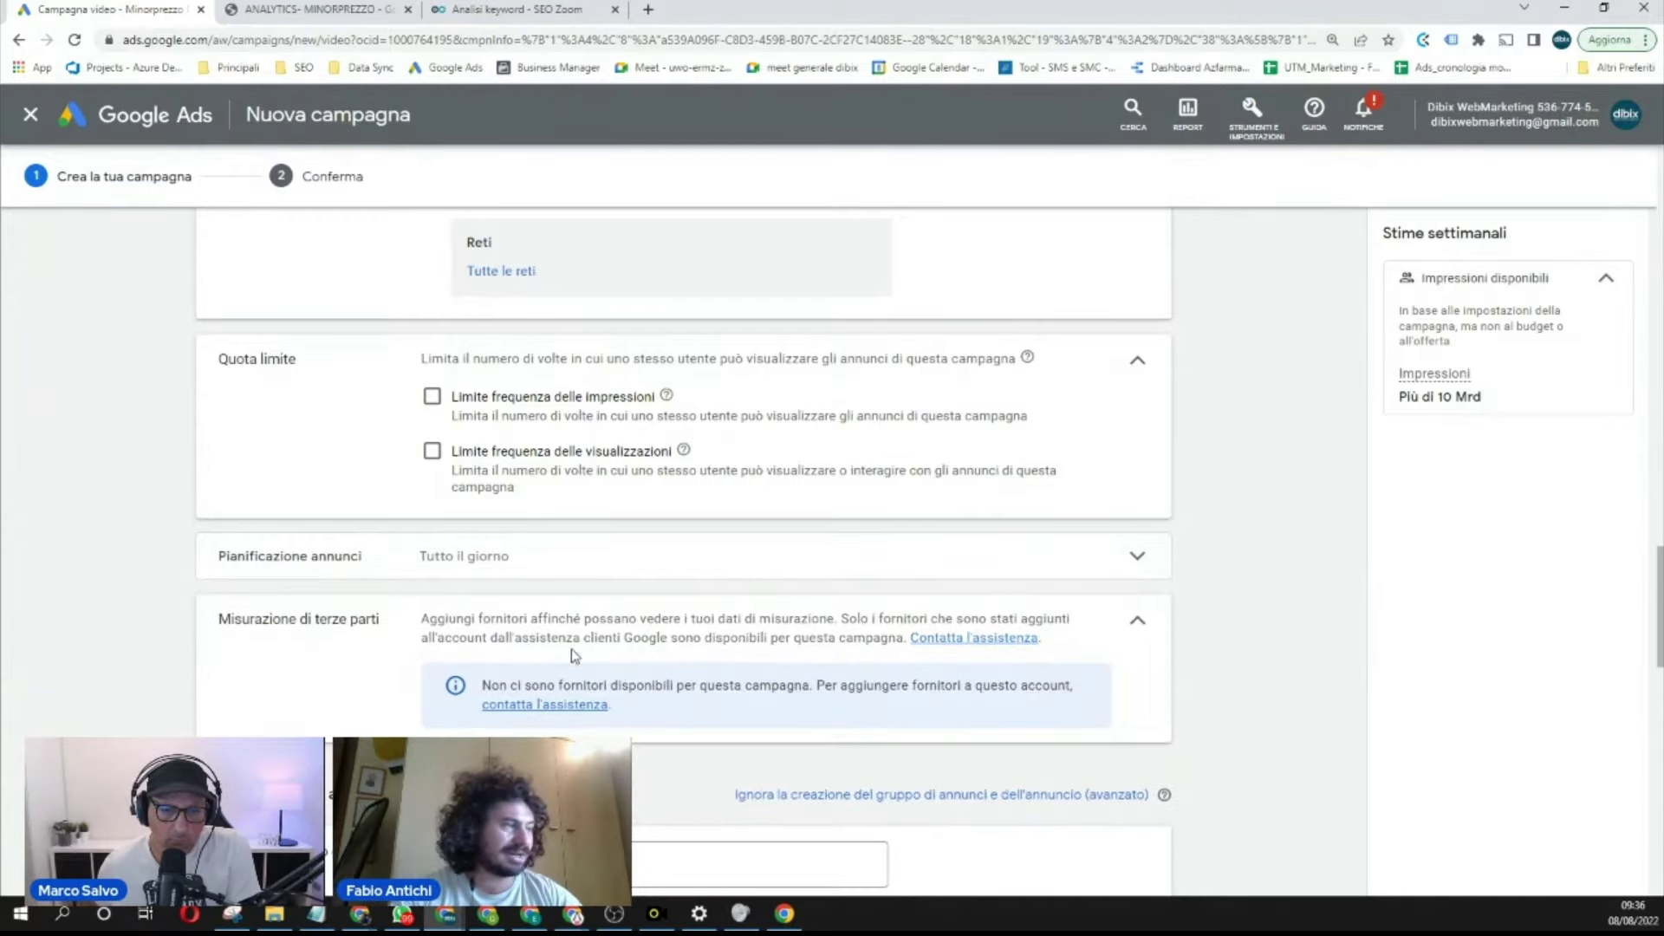
{"action": "scroll", "coordinate": [549, 669], "scroll_direction": "down", "scroll_amount": 1}
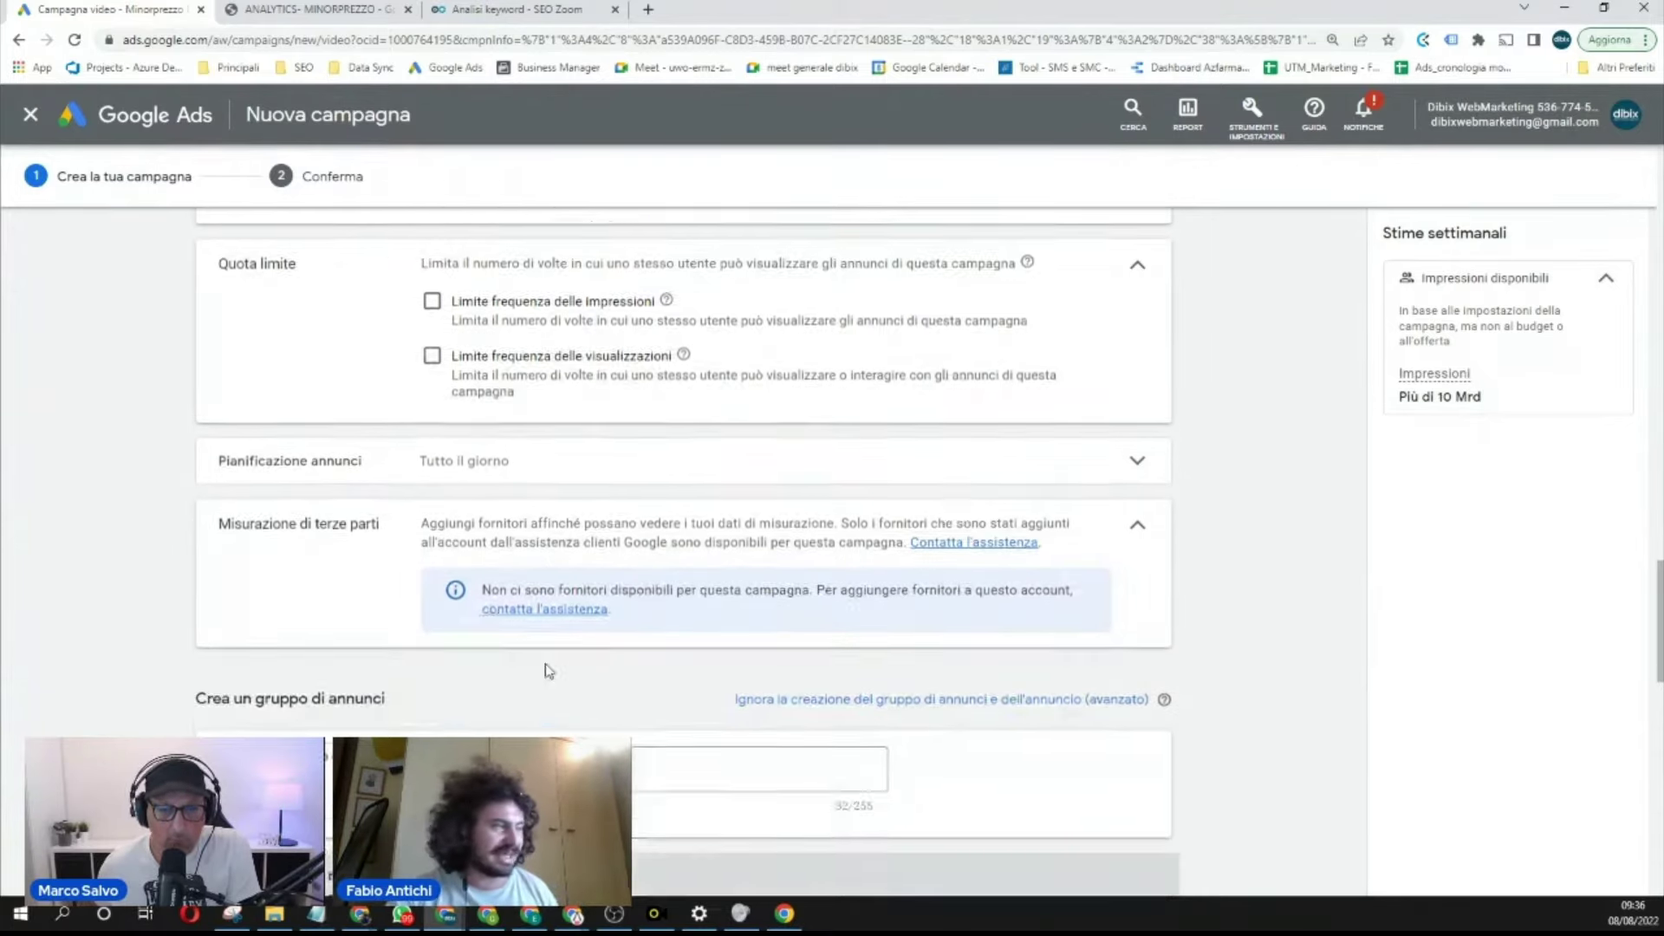
Step: Expand the Segmenti di pubblico setting of the ad group and review its custom segments, own data, interests and optimized targeting options
{"action": "scroll", "coordinate": [548, 670], "scroll_direction": "down", "scroll_amount": 3}
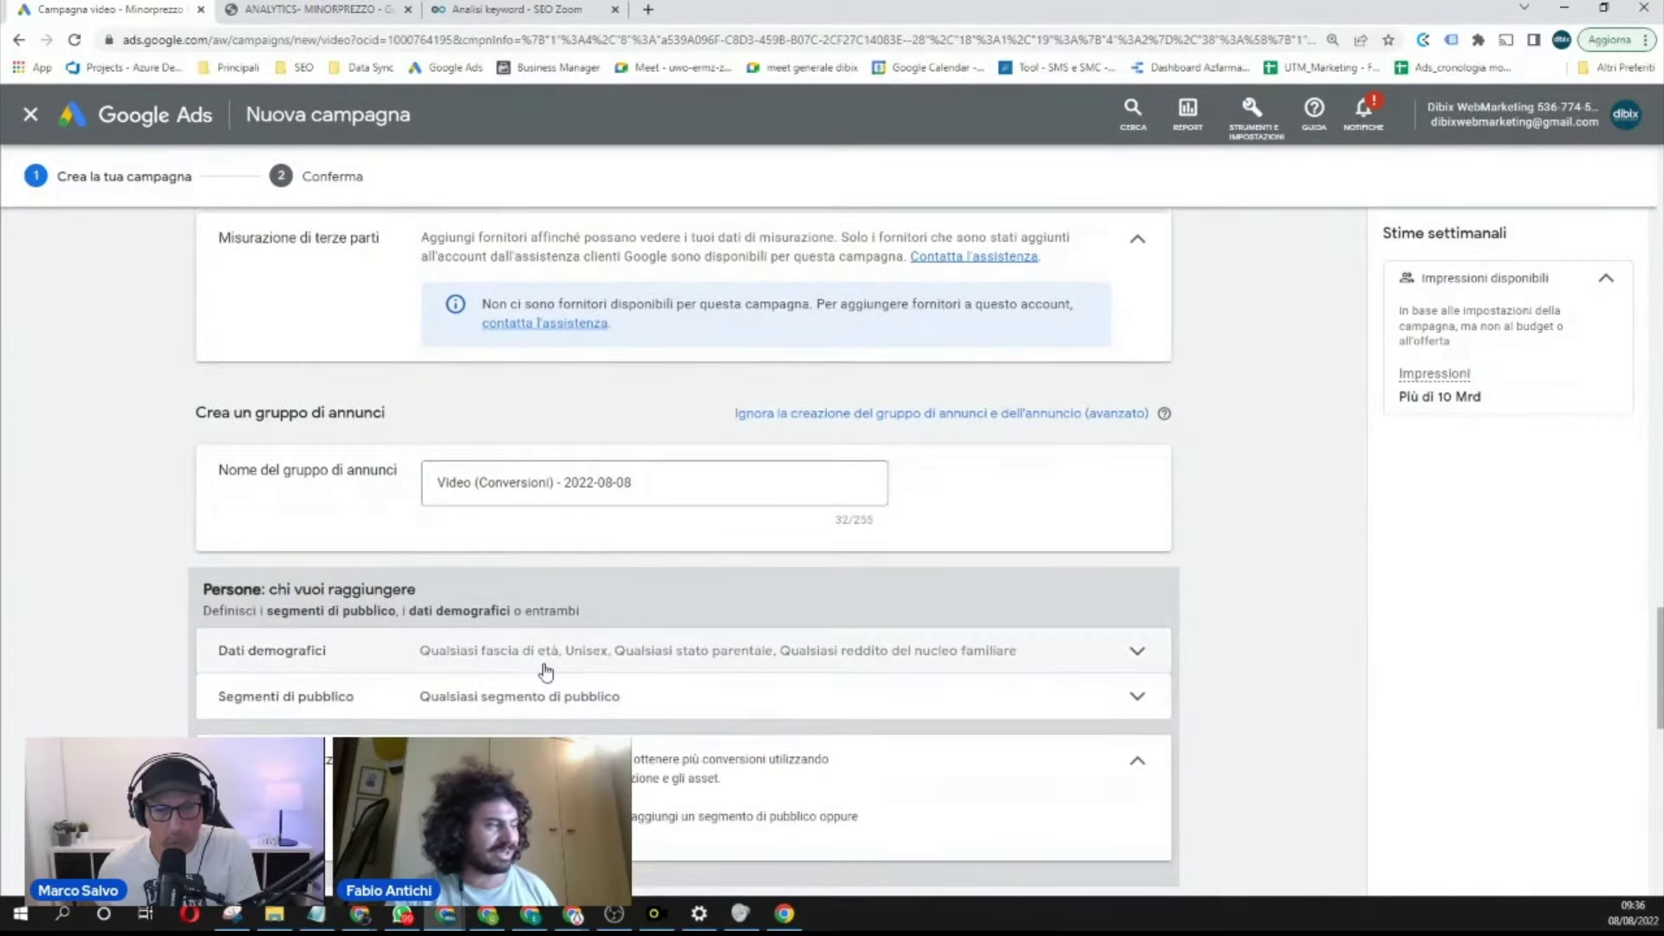
{"action": "scroll", "coordinate": [546, 667], "scroll_direction": "down", "scroll_amount": 1}
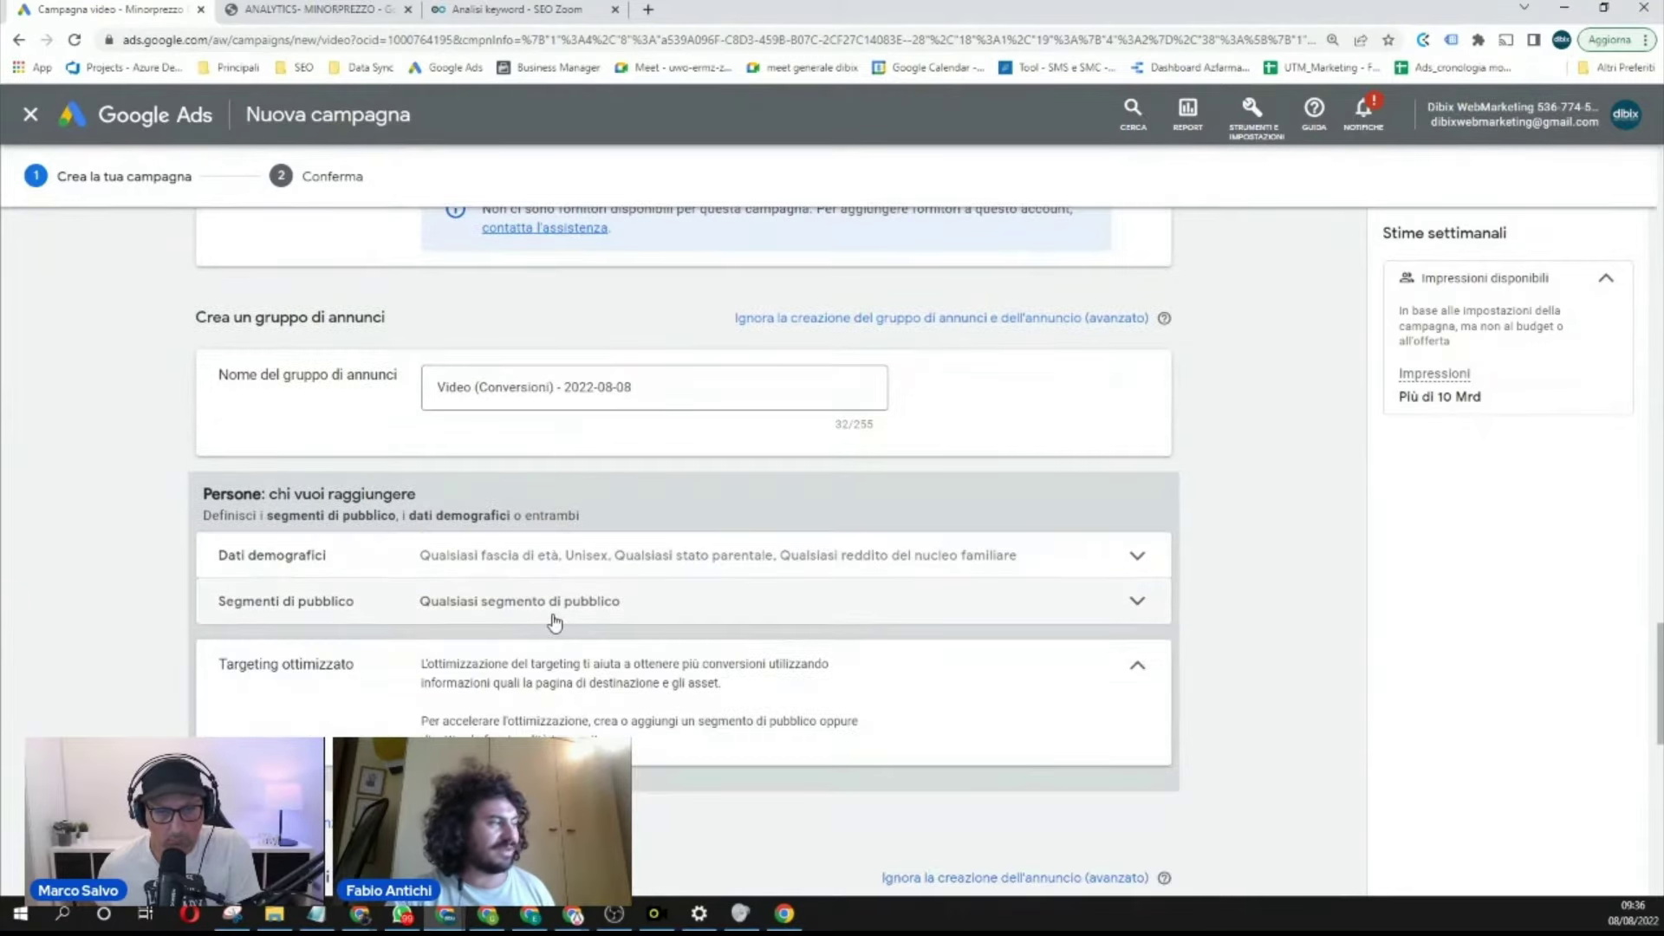
{"action": "left_click", "coordinate": [555, 620]}
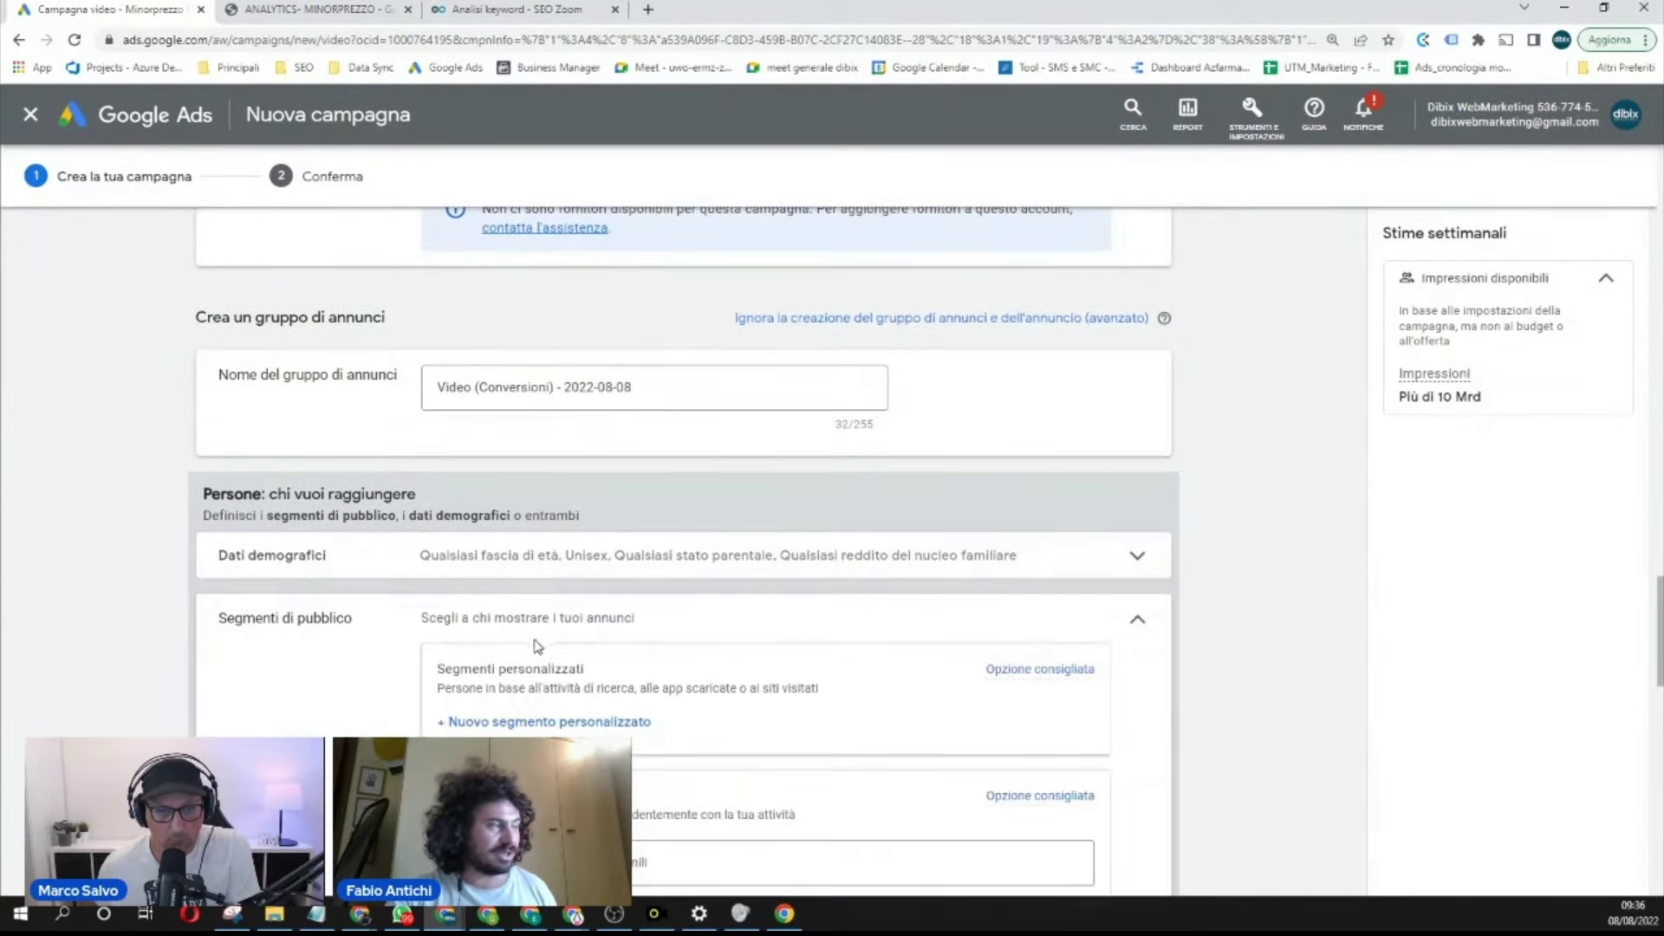
{"action": "scroll", "coordinate": [531, 641], "scroll_direction": "down", "scroll_amount": 3}
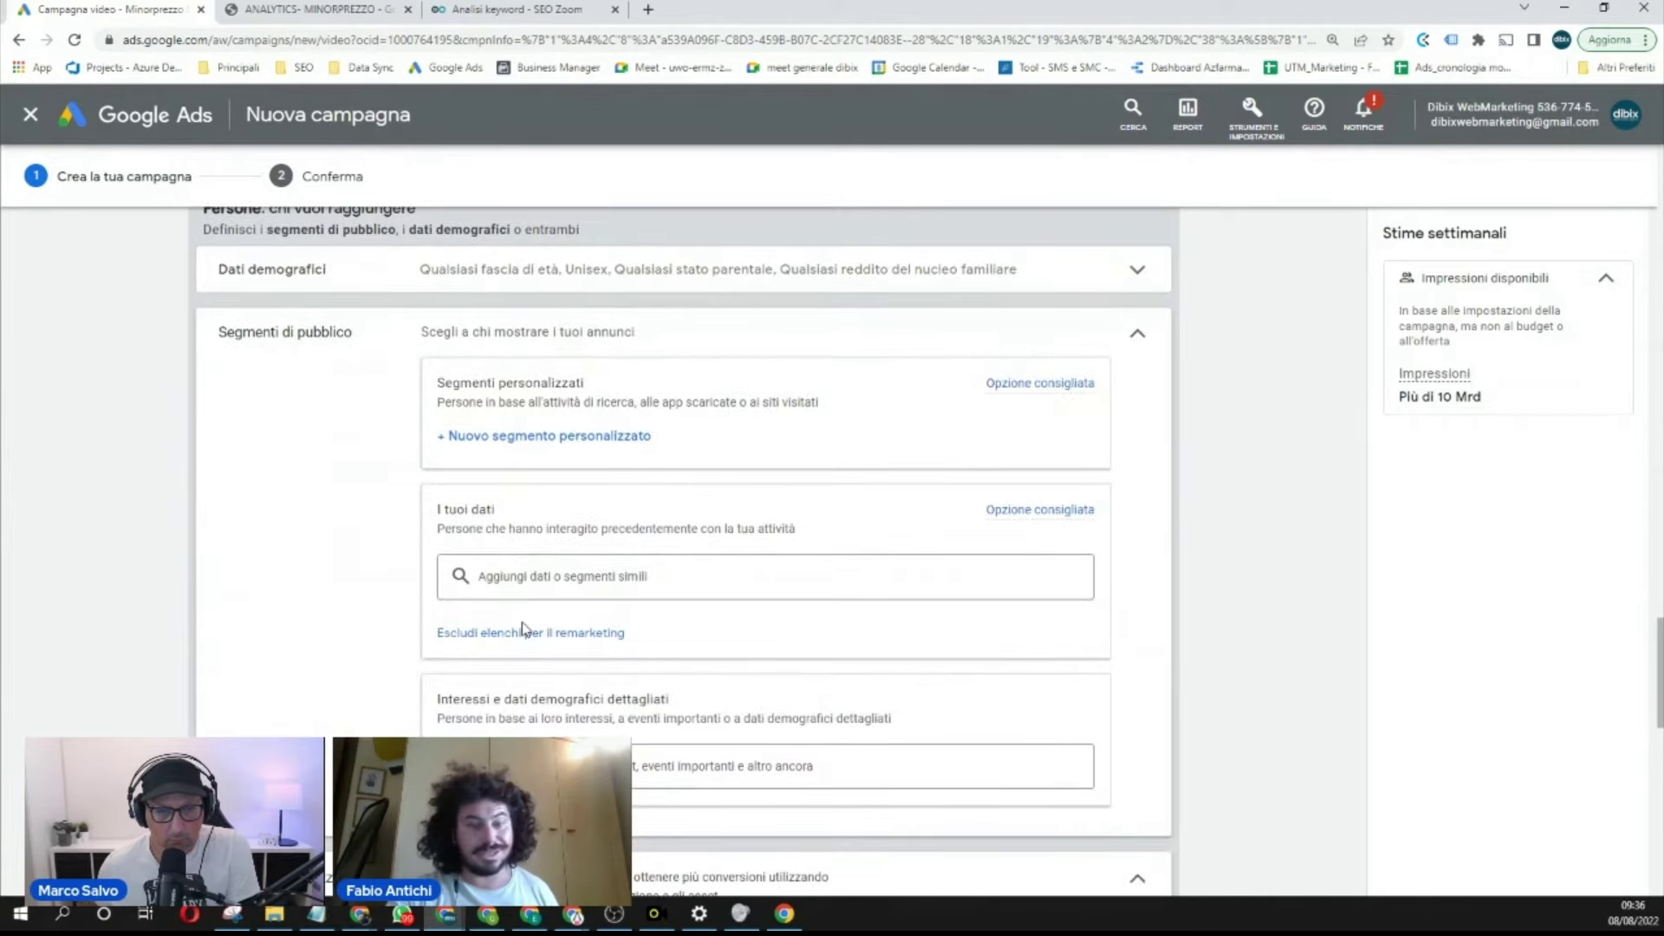
{"action": "scroll", "coordinate": [524, 627], "scroll_direction": "down", "scroll_amount": 1}
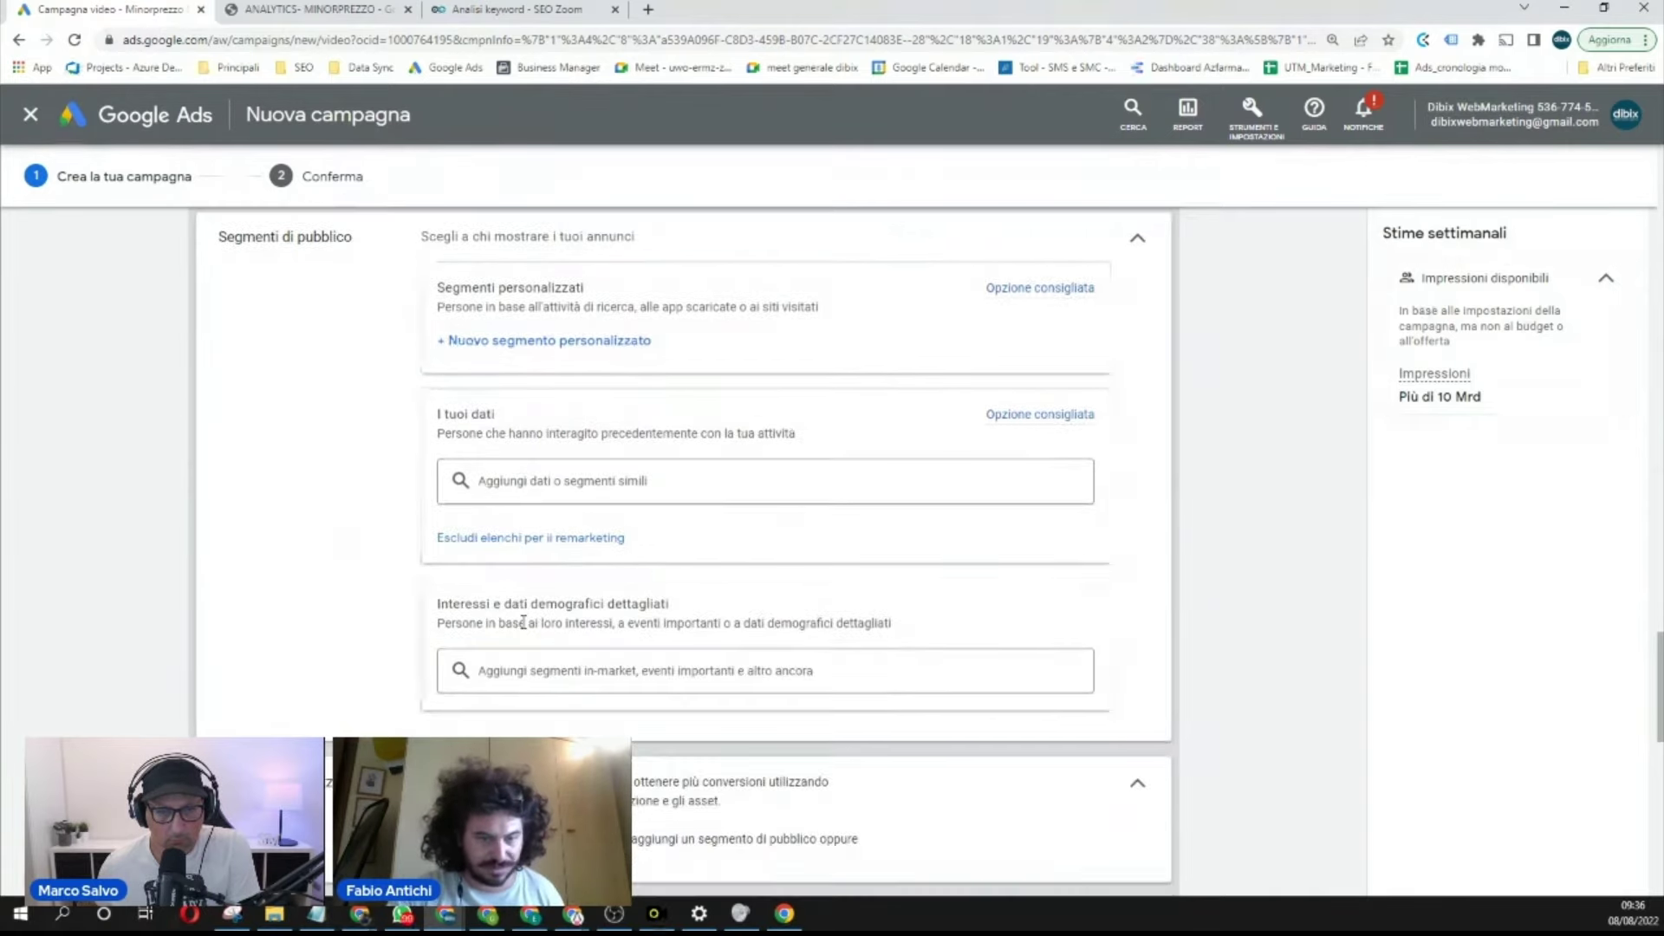
{"action": "scroll", "coordinate": [520, 620], "scroll_direction": "down", "scroll_amount": 4}
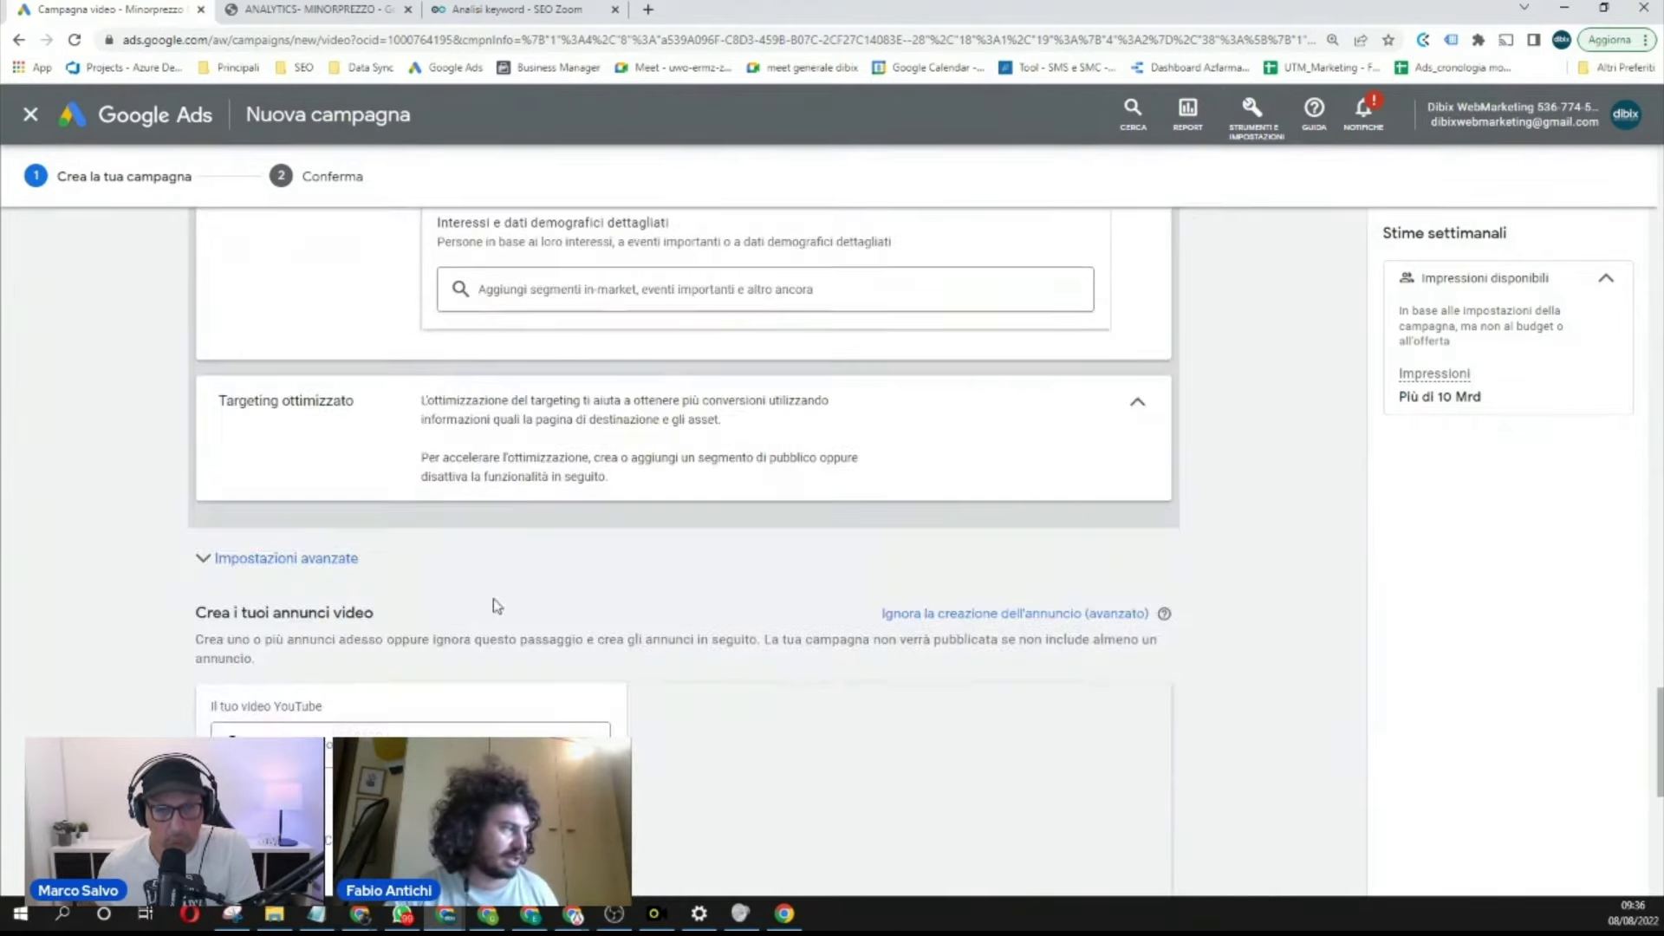
Step: Expand the ad group's advanced settings and review content targeting by Parole chiave, Argomenti and Posizionamenti
{"action": "left_click", "coordinate": [336, 563]}
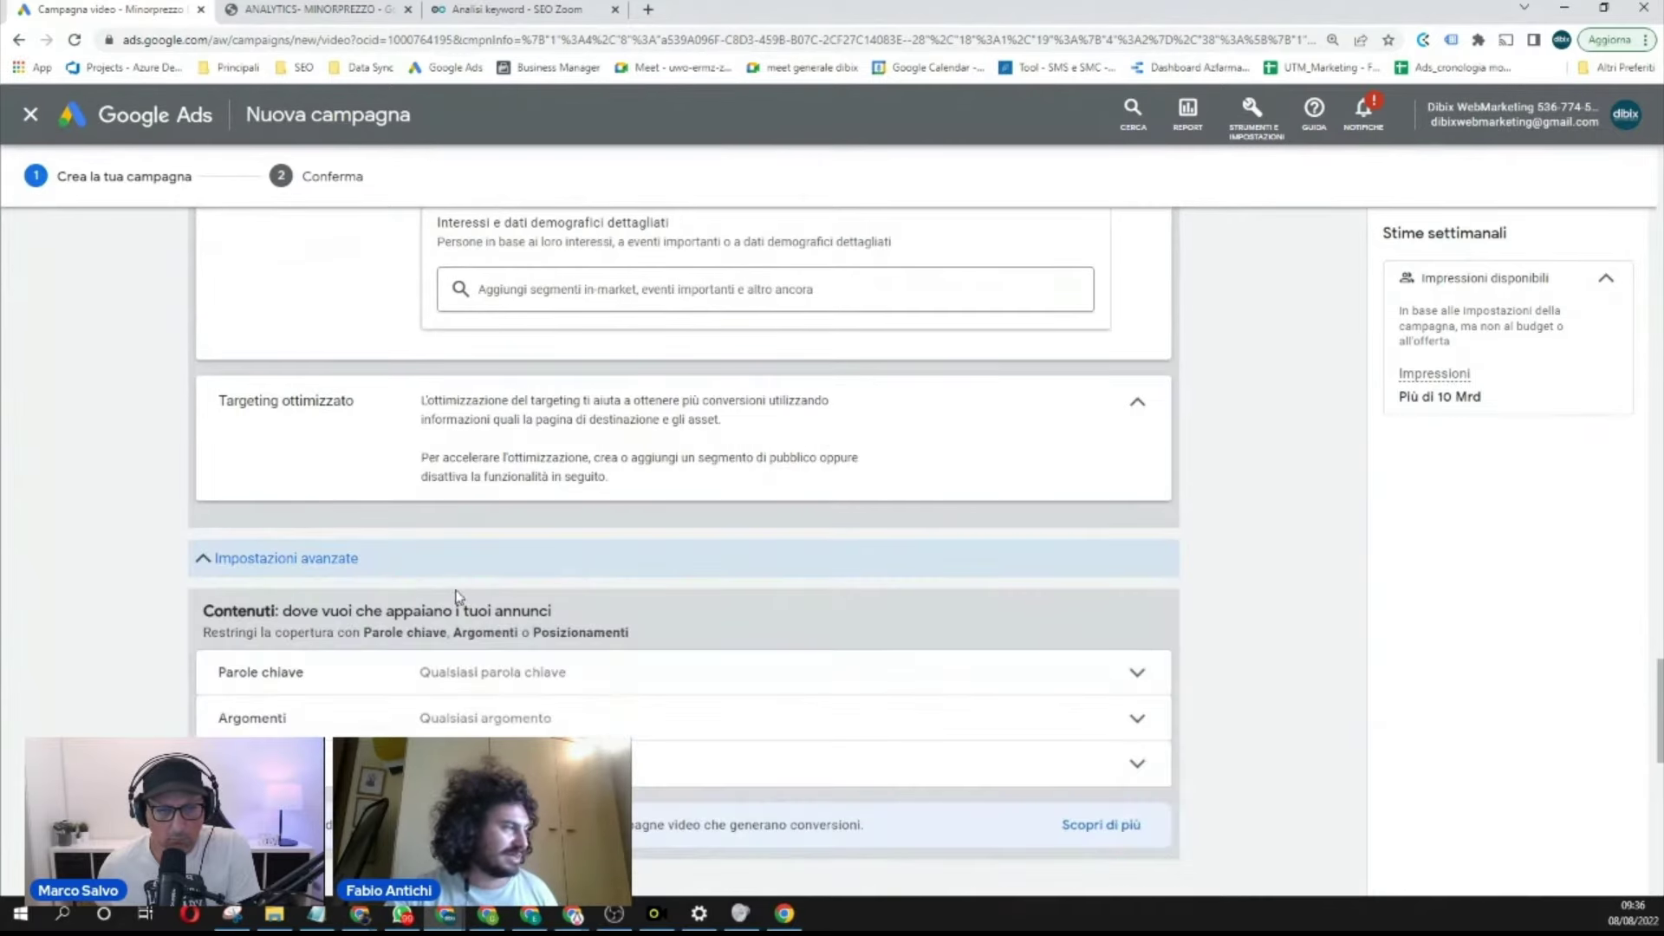
{"action": "scroll", "coordinate": [458, 596], "scroll_direction": "down", "scroll_amount": 1}
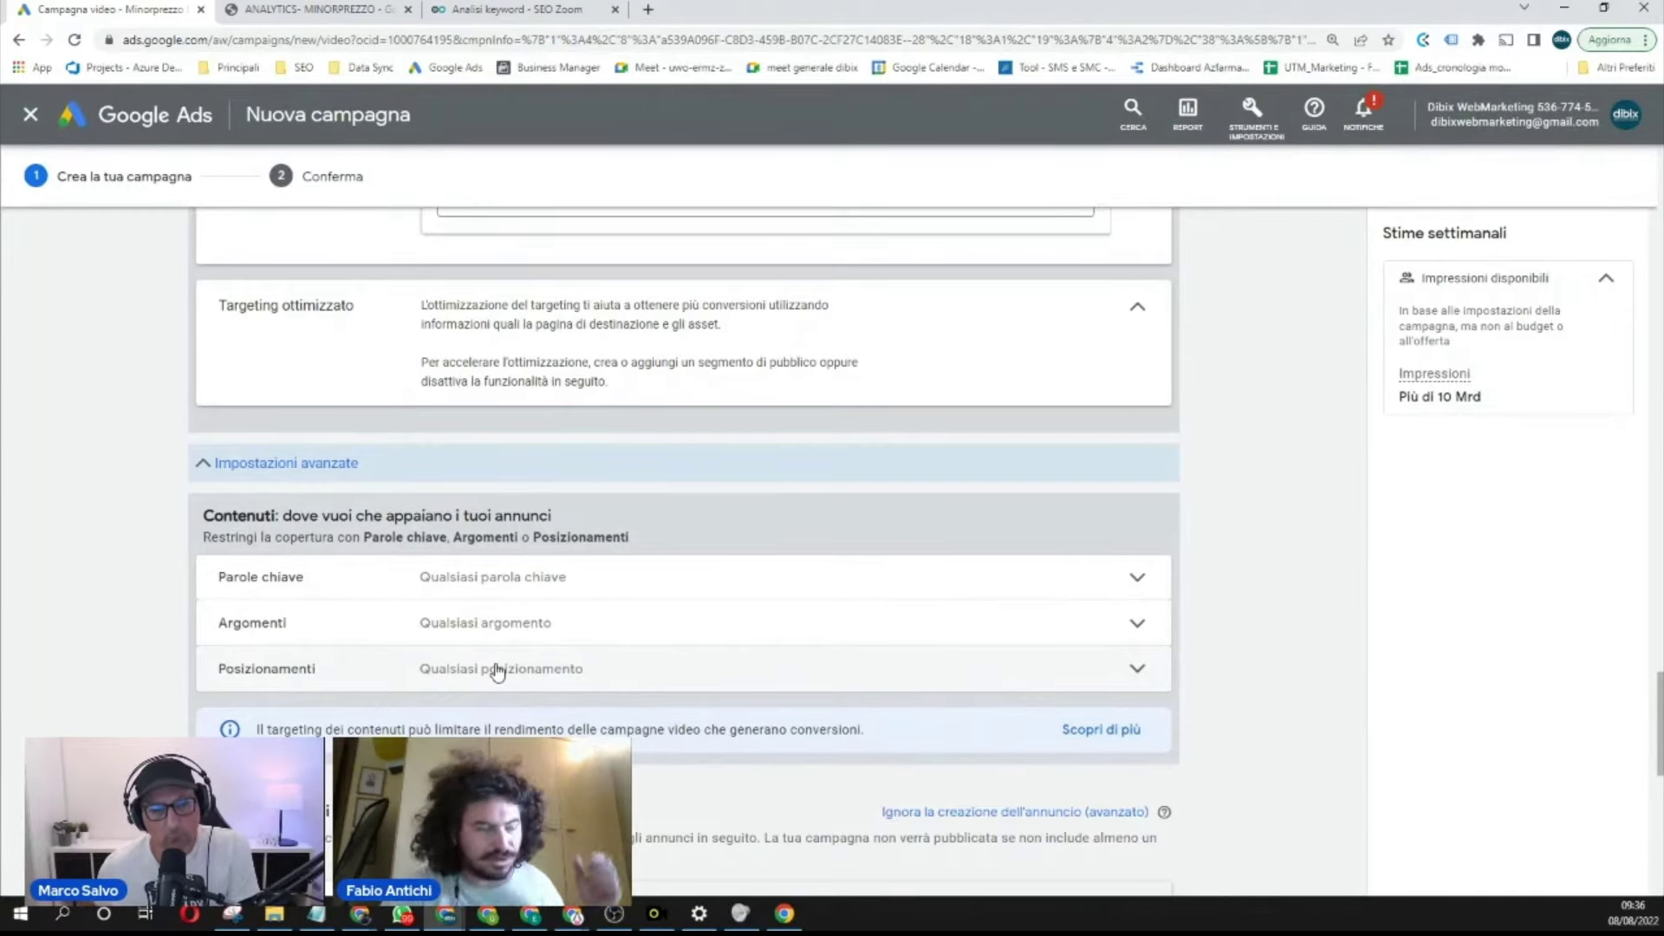
{"action": "scroll", "coordinate": [496, 658], "scroll_direction": "down", "scroll_amount": 3}
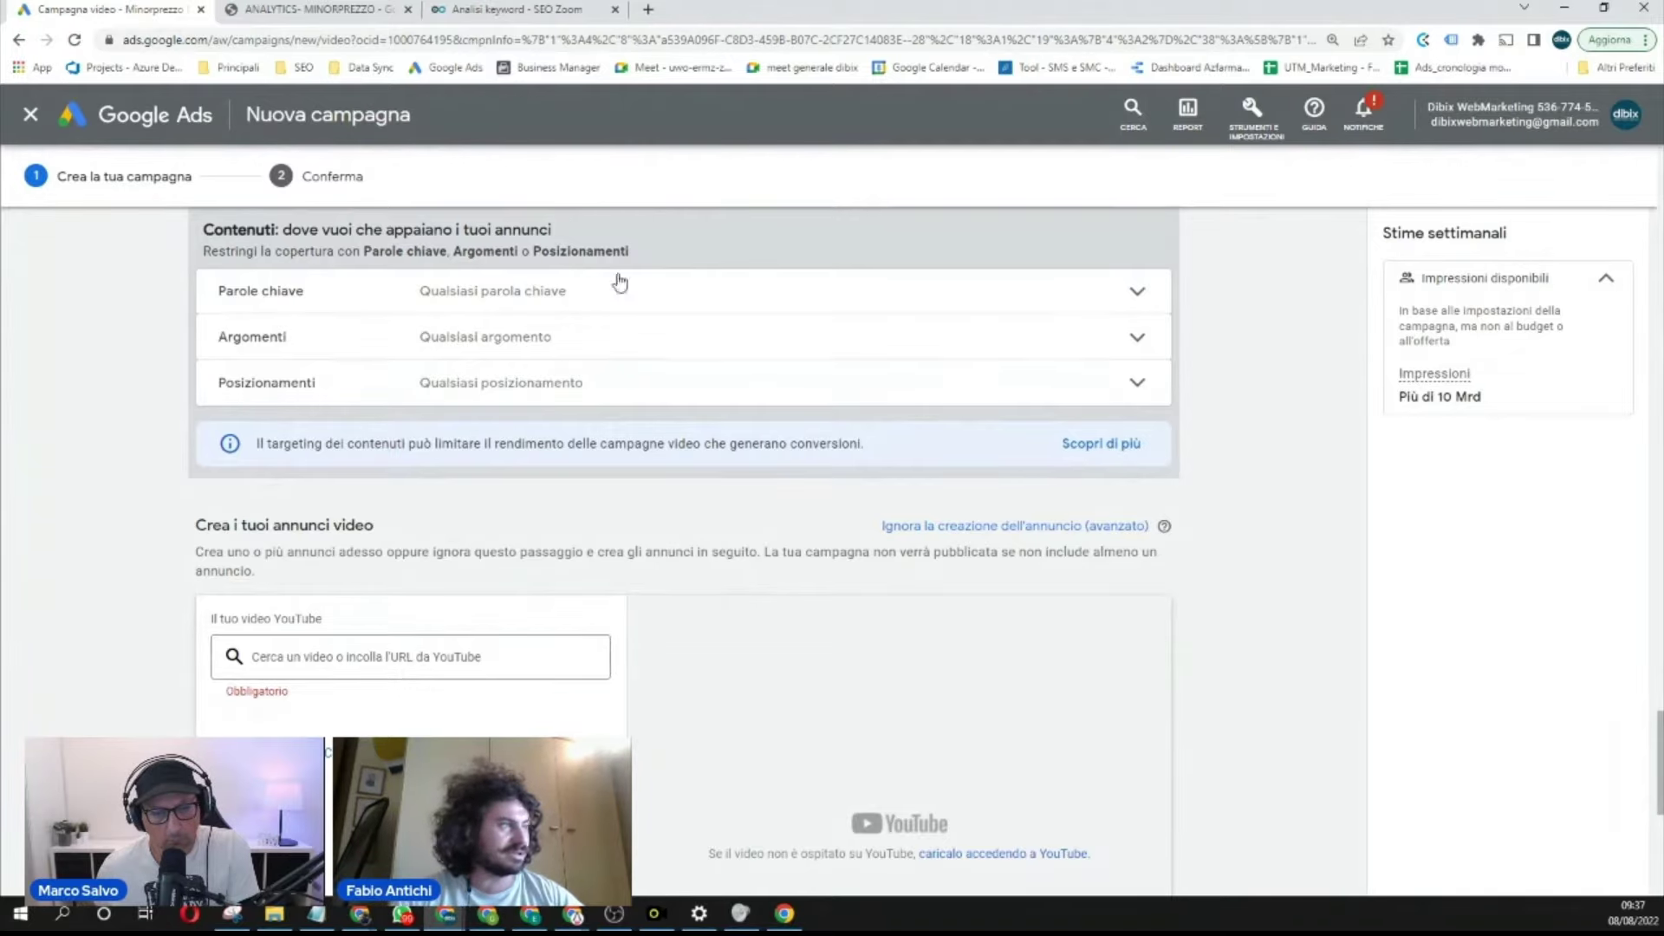
{"action": "scroll", "coordinate": [563, 554], "scroll_direction": "down", "scroll_amount": 2}
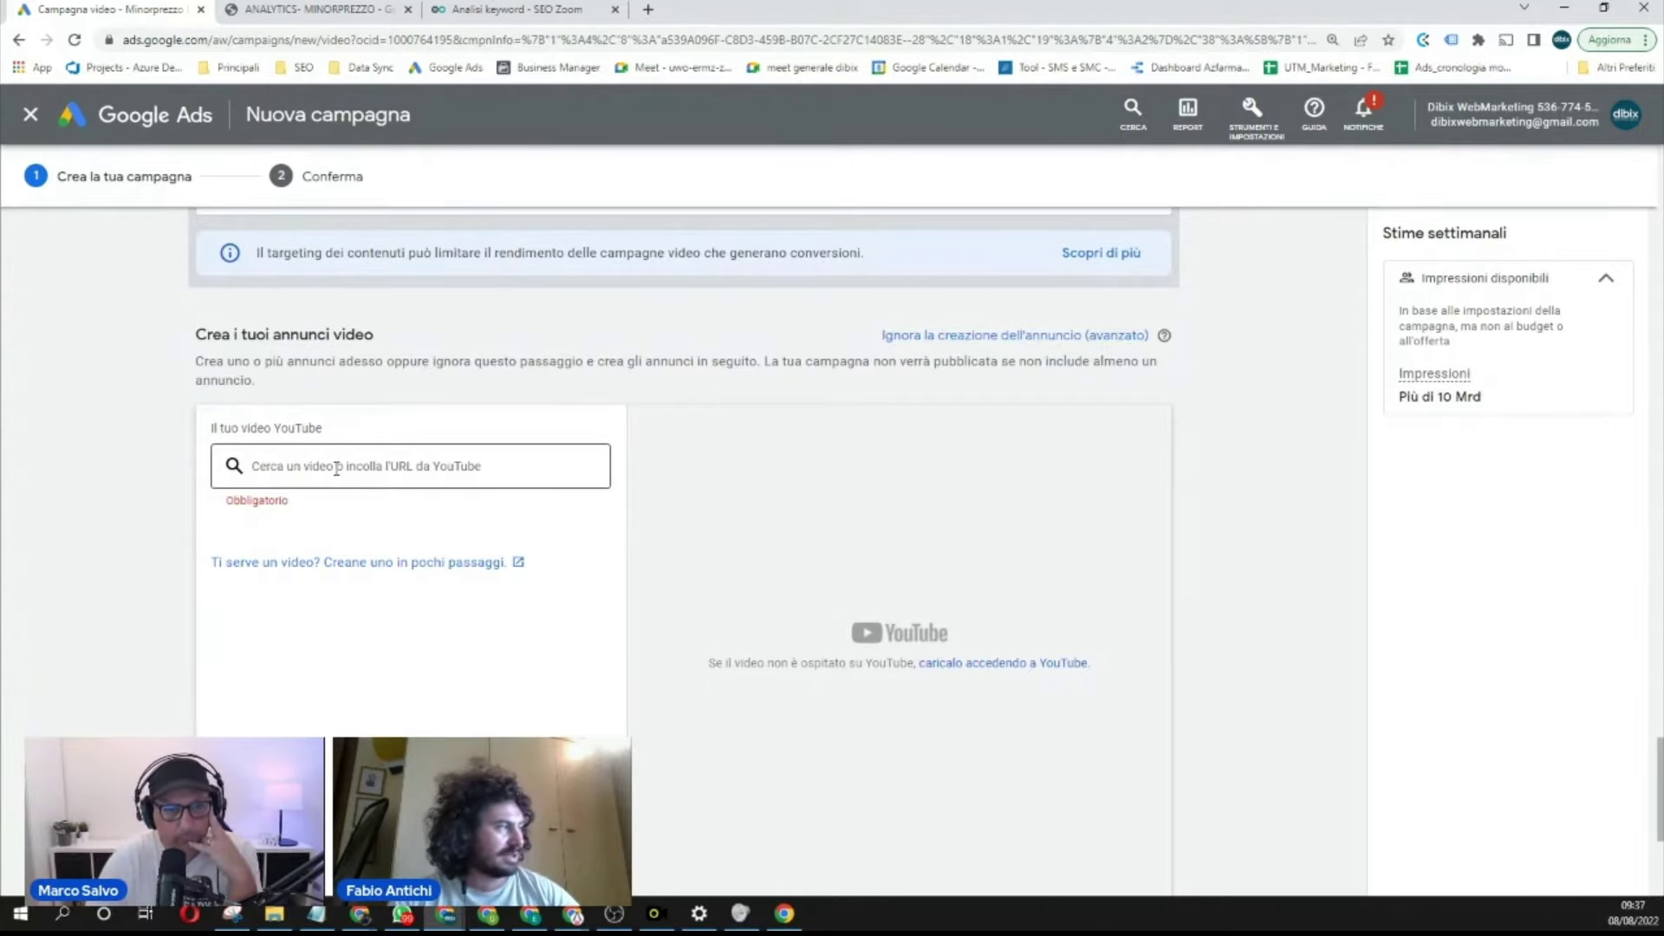
Step: Look over the tools and settings overview, including the planning, shared library and measurement sections
{"action": "left_click", "coordinate": [1237, 143]}
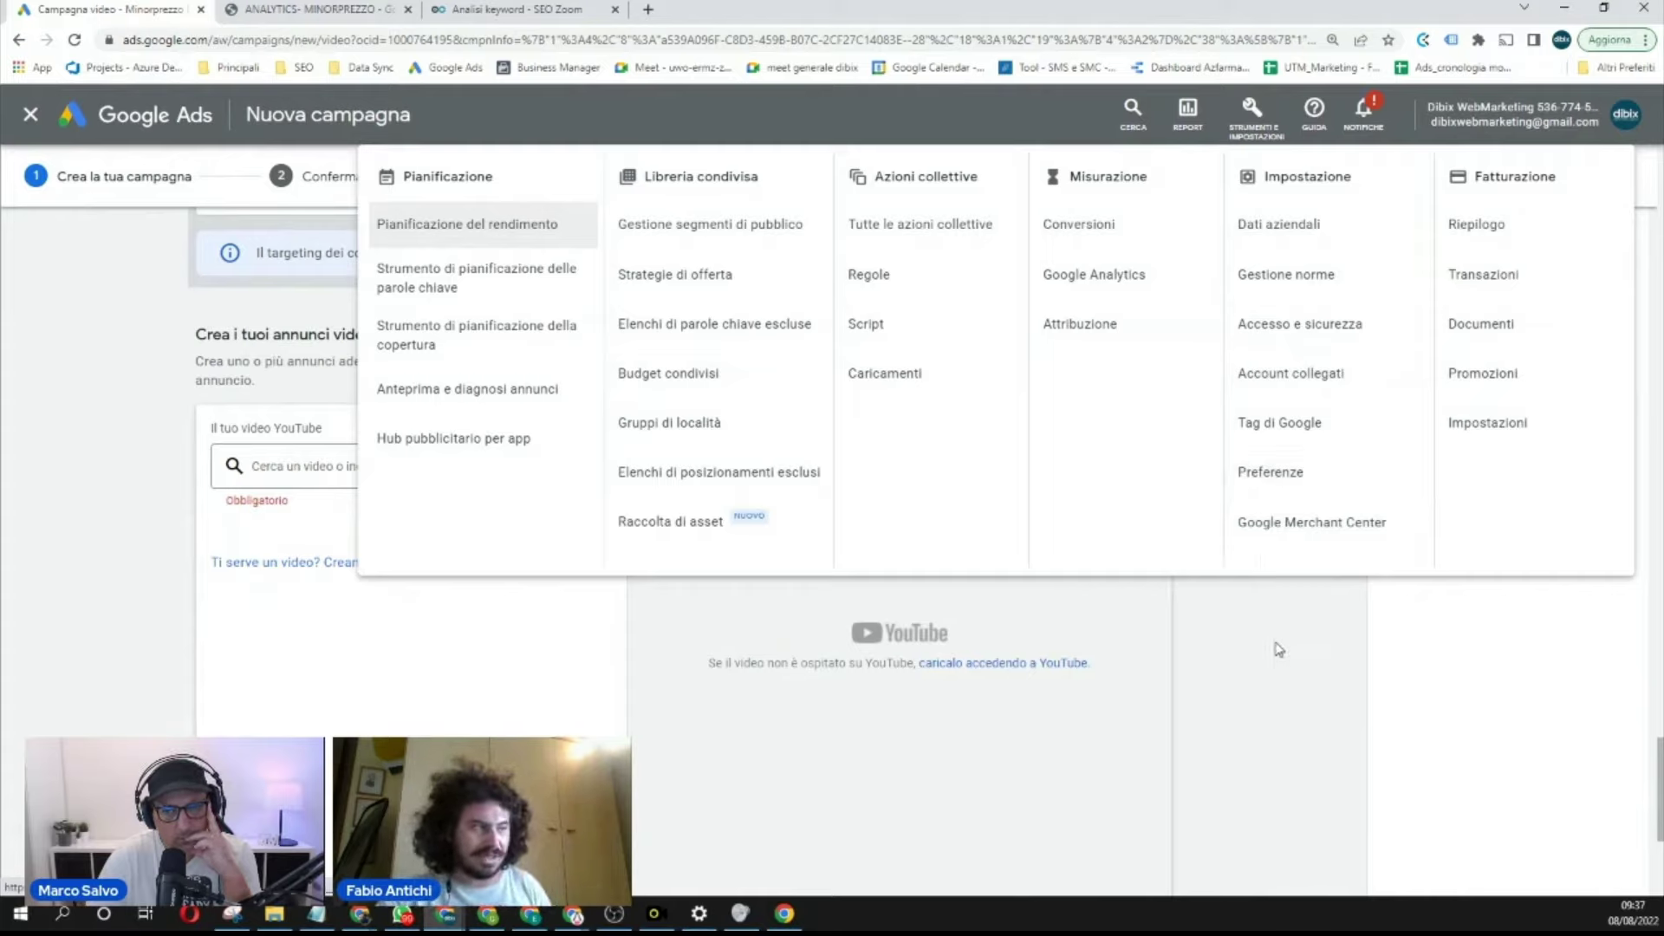
{"action": "left_click", "coordinate": [1083, 596]}
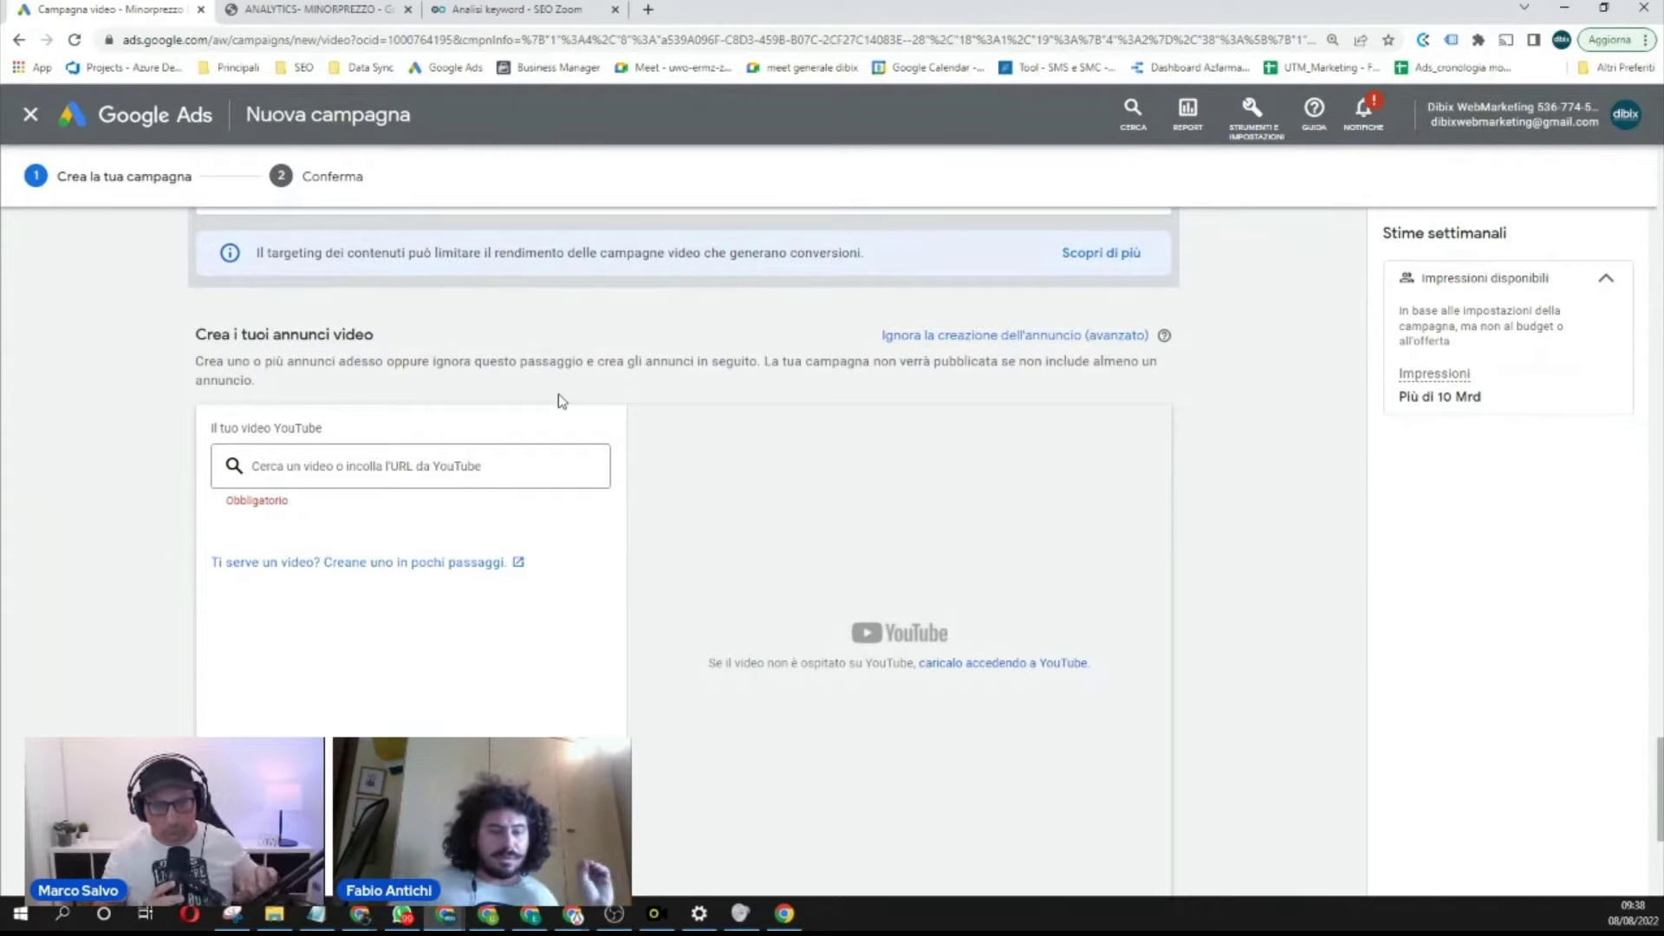
Step: Review the video ad creation section with its YouTube video field through to the end of the campaign form
{"action": "scroll", "coordinate": [665, 475], "scroll_direction": "down", "scroll_amount": 3}
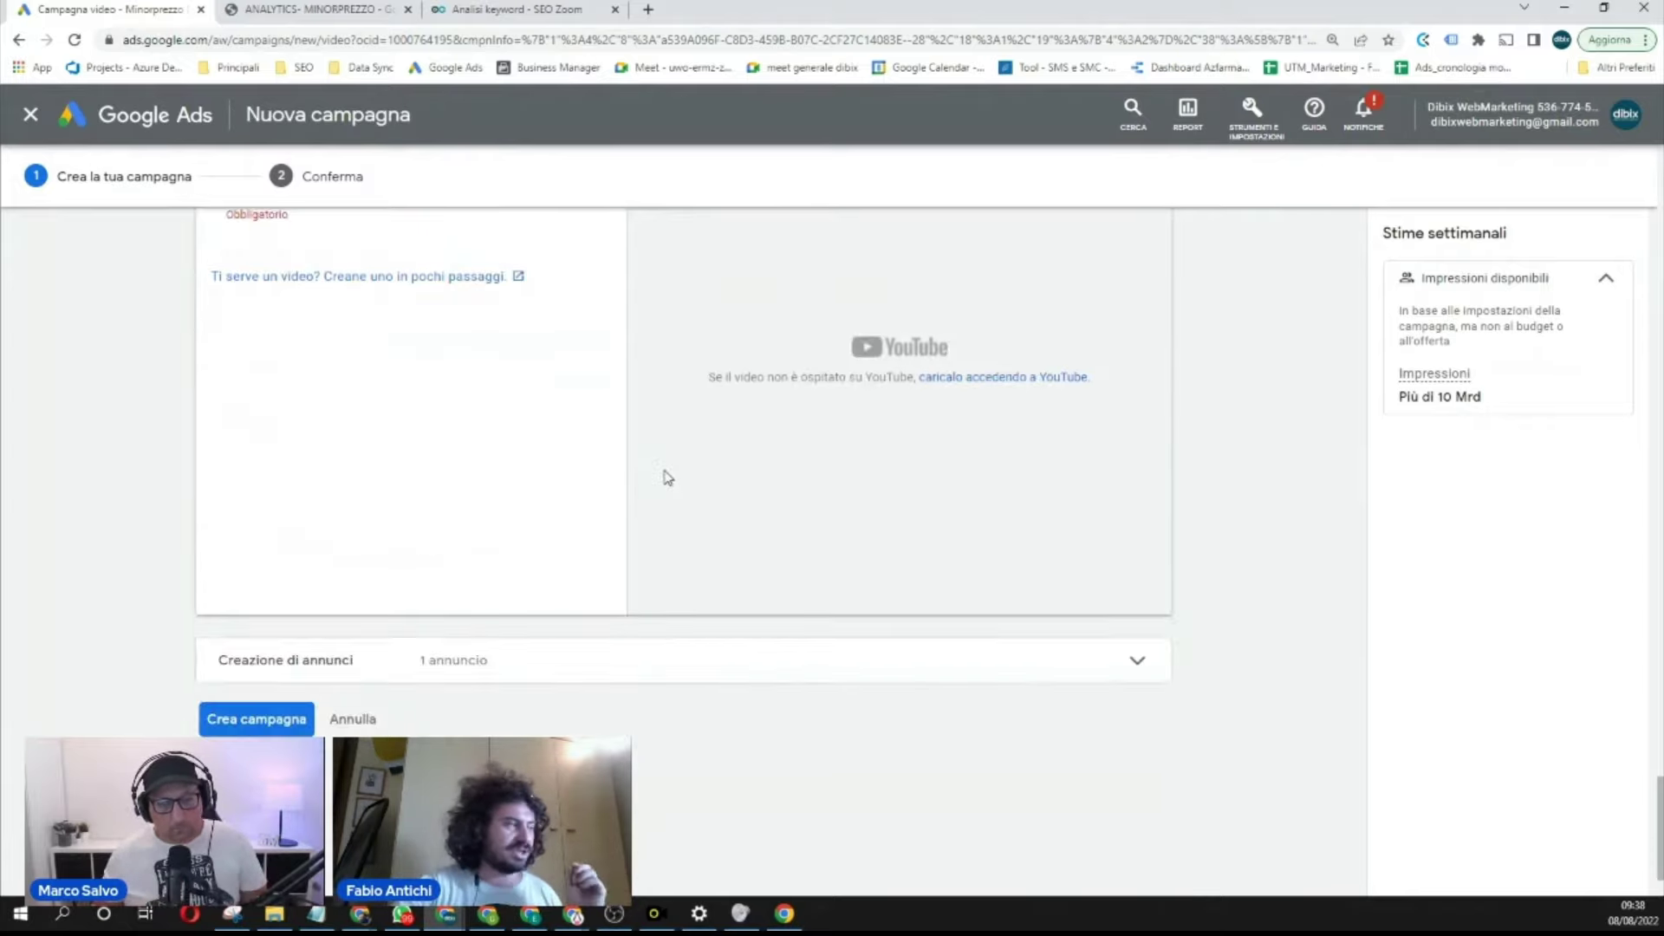
{"action": "scroll", "coordinate": [666, 490], "scroll_direction": "up", "scroll_amount": 2}
{"action": "scroll", "coordinate": [666, 491], "scroll_direction": "down", "scroll_amount": 2}
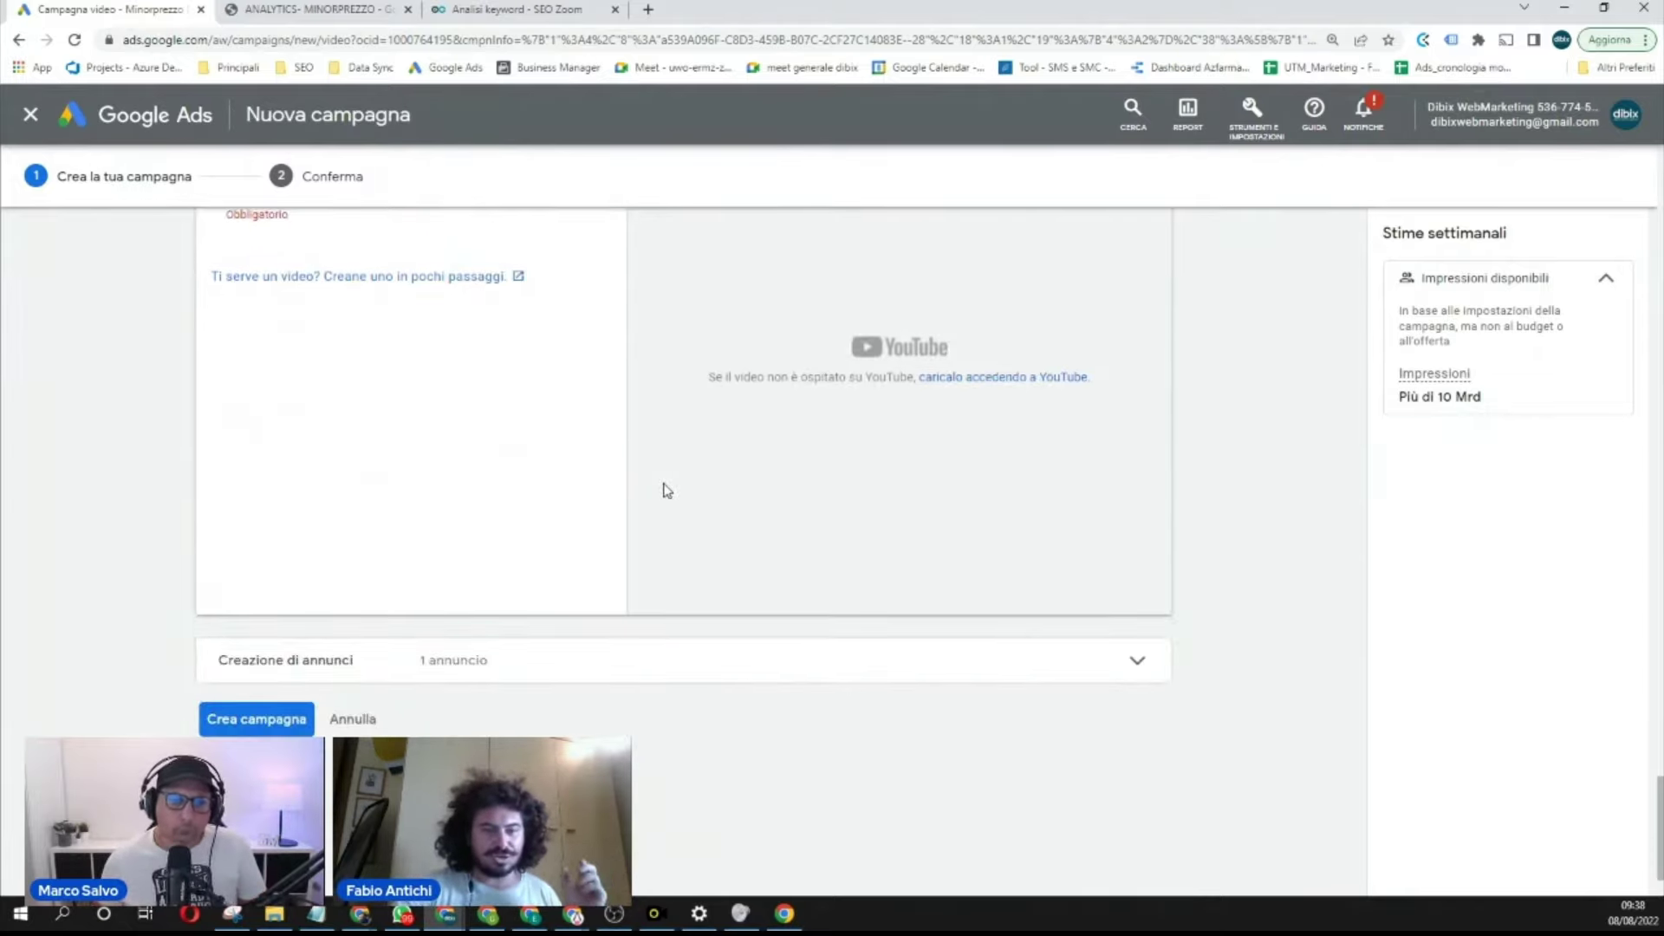
{"action": "scroll", "coordinate": [667, 490], "scroll_direction": "up", "scroll_amount": 1}
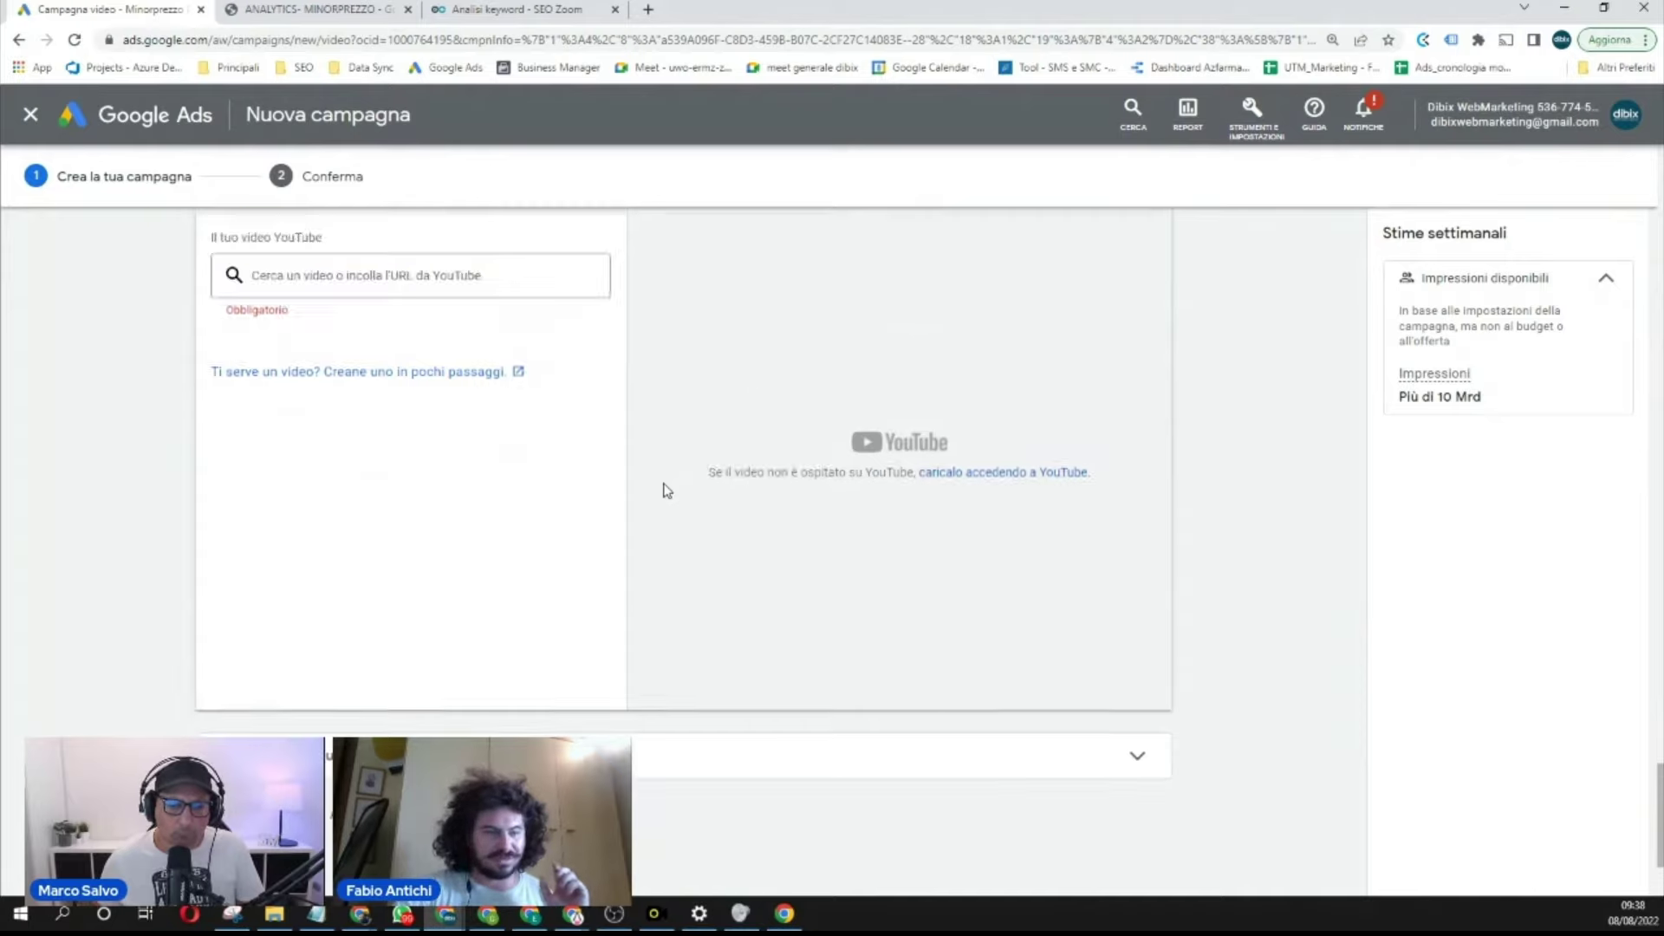
Step: Leave the campaign draft and start a new video campaign without an objective
{"action": "left_click", "coordinate": [30, 122]}
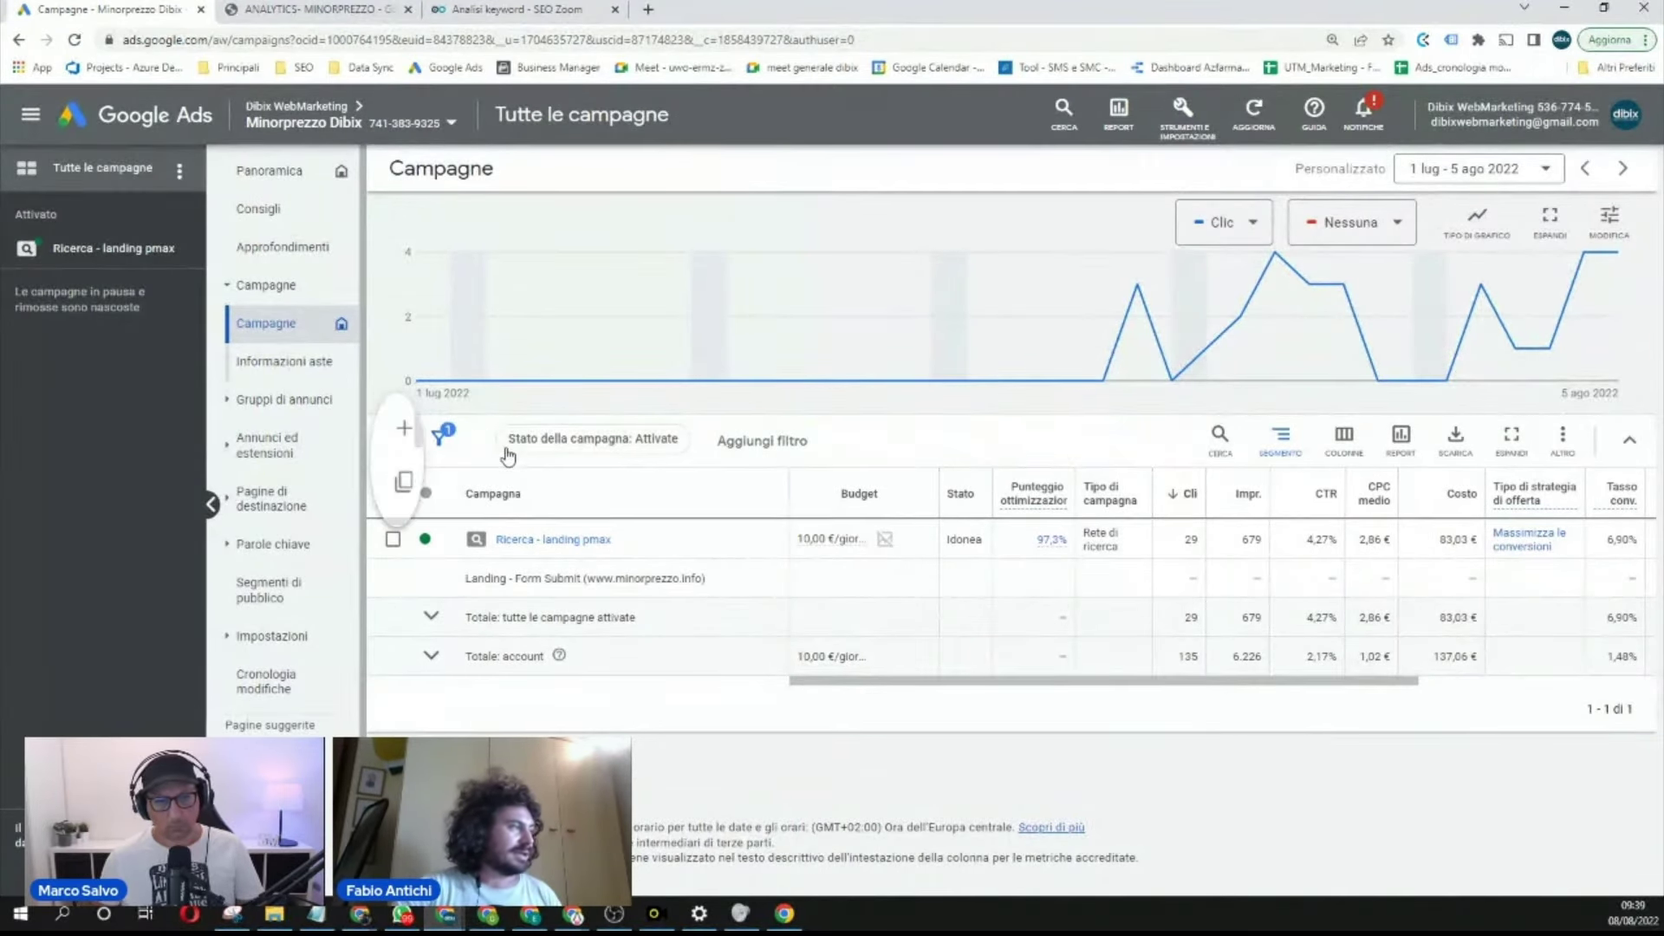
{"action": "left_click", "coordinate": [399, 422]}
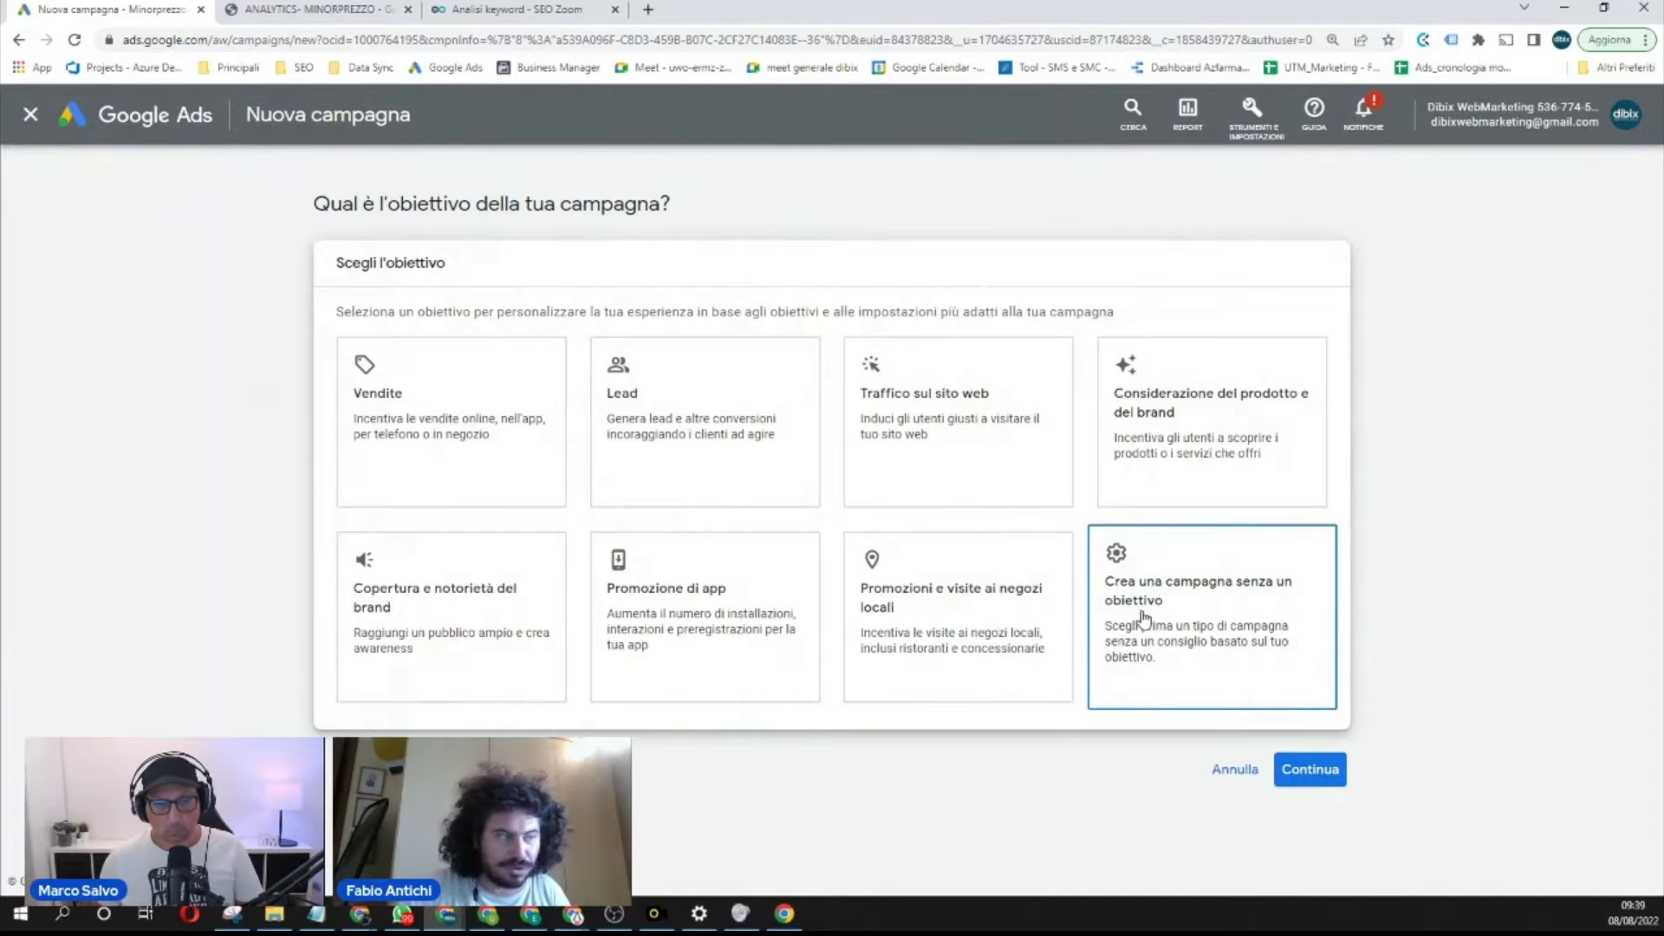
{"action": "left_click", "coordinate": [1142, 618]}
{"action": "left_click", "coordinate": [423, 602]}
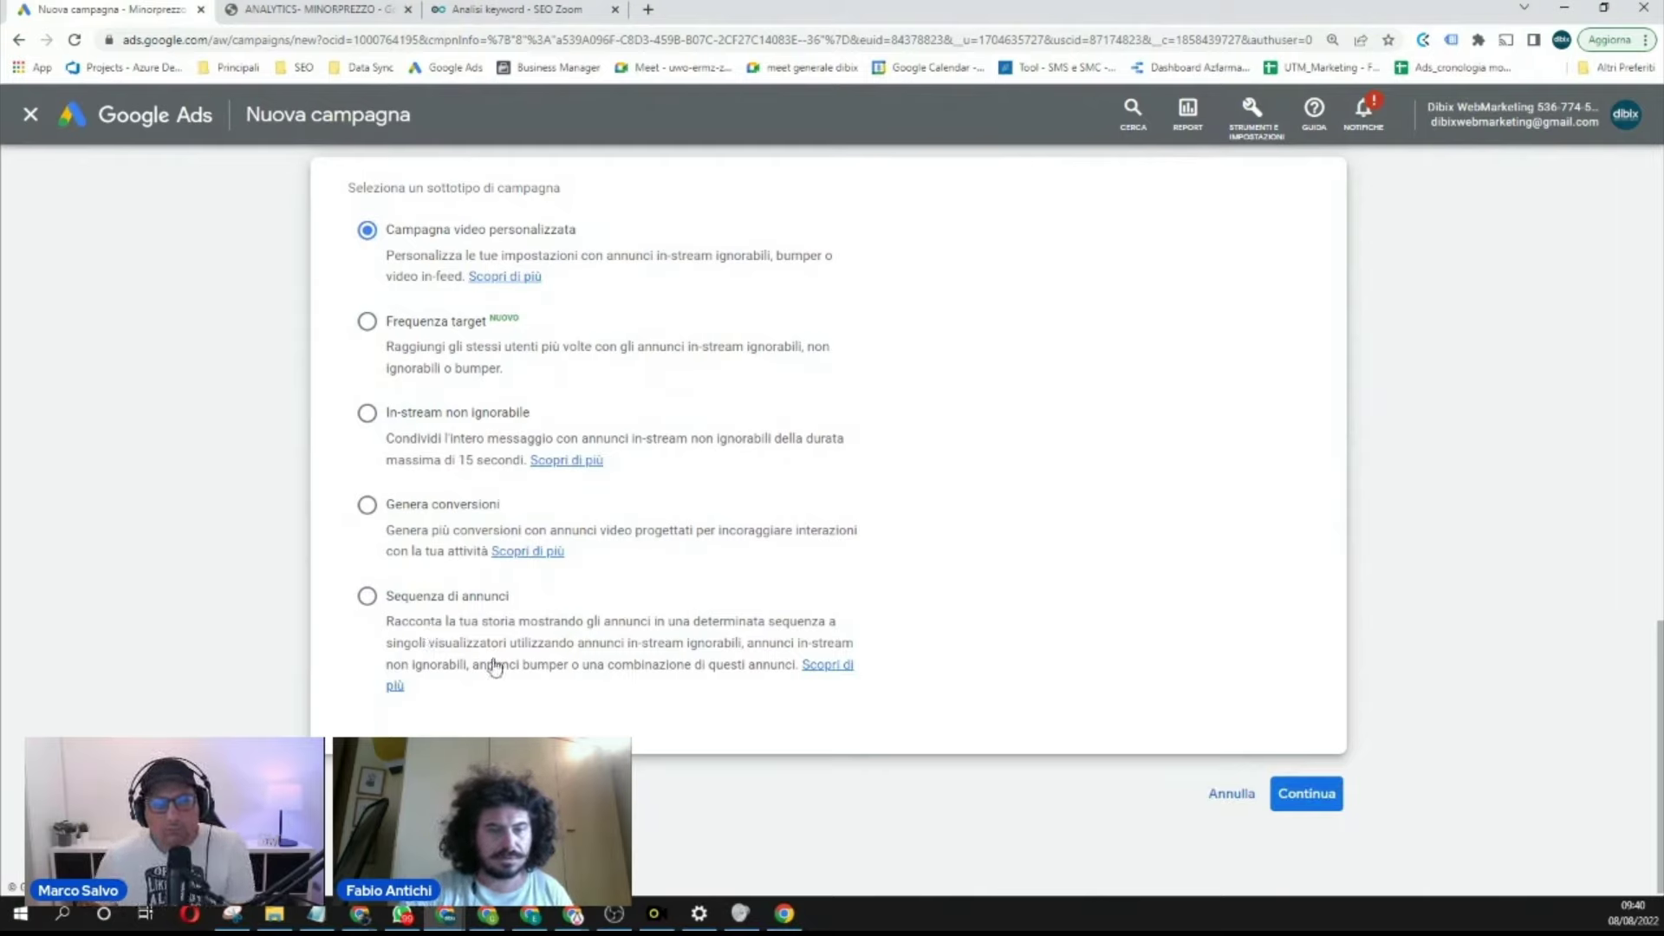
Step: Try the Genera conversioni subtype, review its conversion goals, and switch to the Sequenza di annunci subtype
{"action": "key", "text": "alt+Tab"}
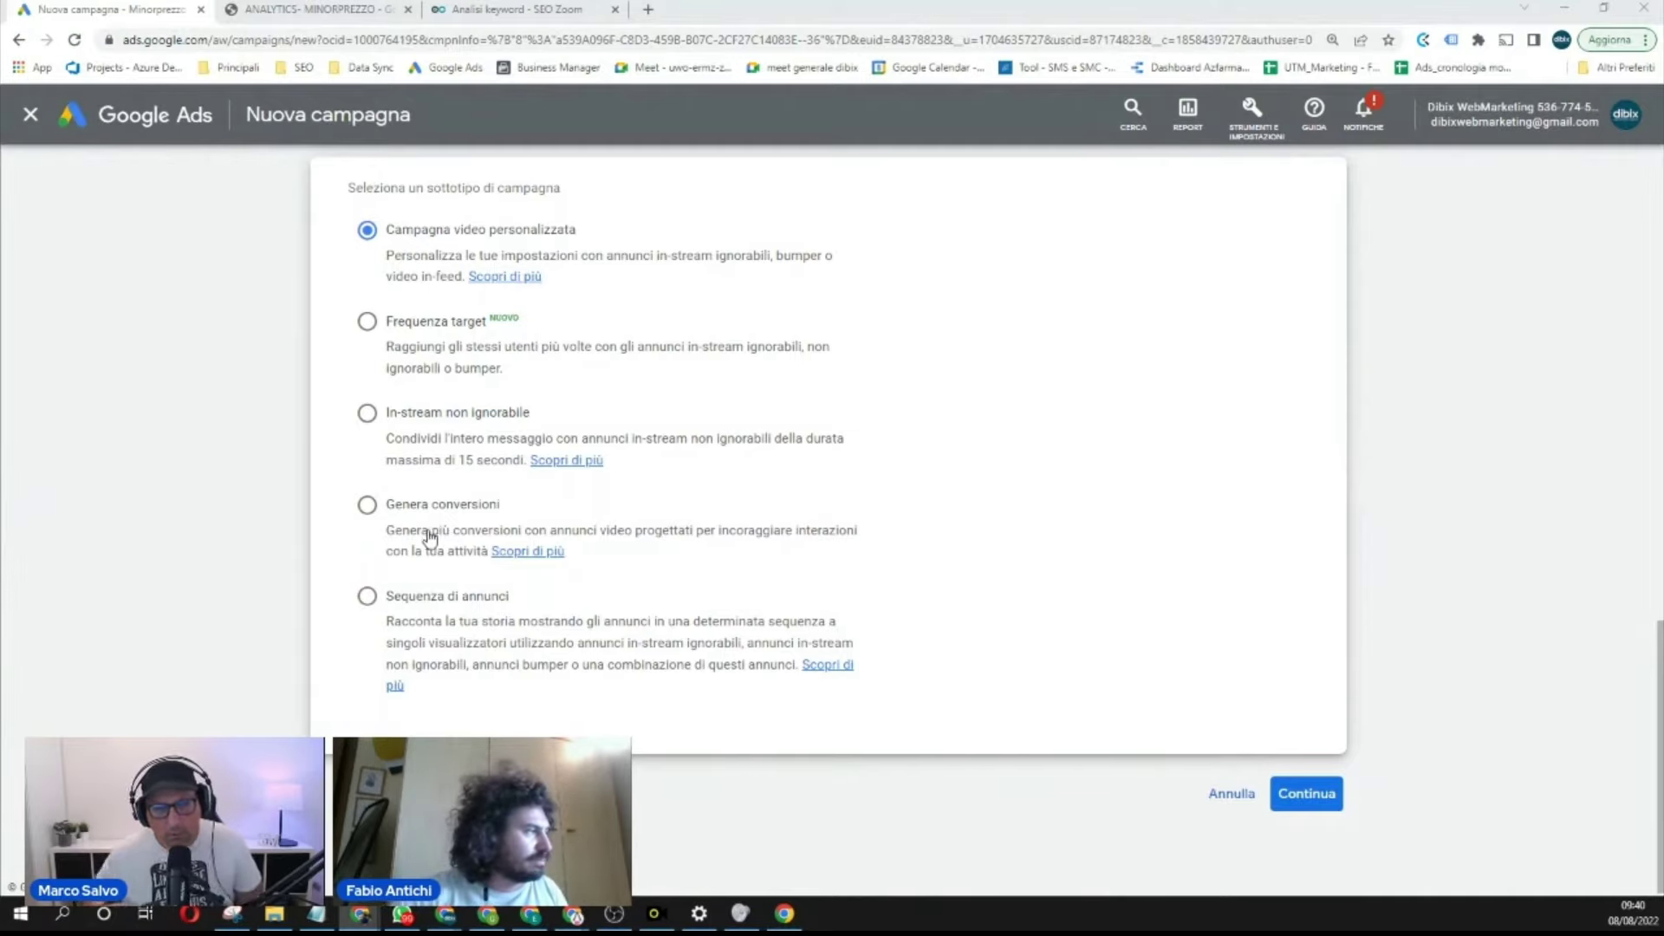
{"action": "left_click", "coordinate": [468, 537]}
{"action": "scroll", "coordinate": [441, 532], "scroll_direction": "down", "scroll_amount": 5}
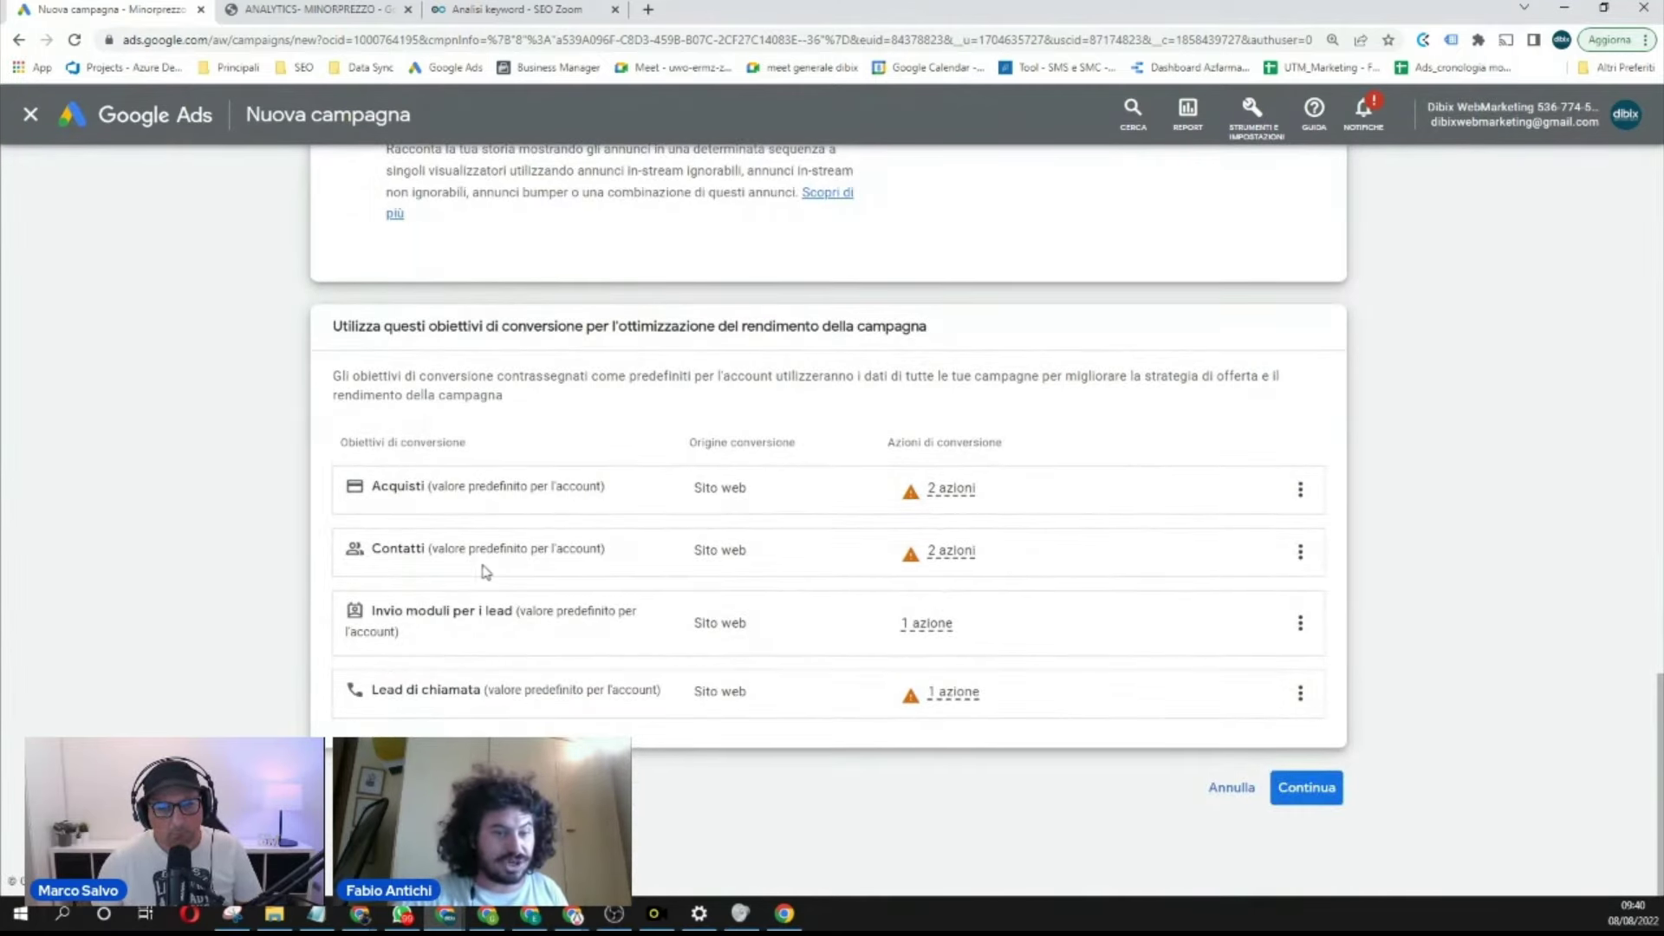
{"action": "scroll", "coordinate": [483, 567], "scroll_direction": "up", "scroll_amount": 2}
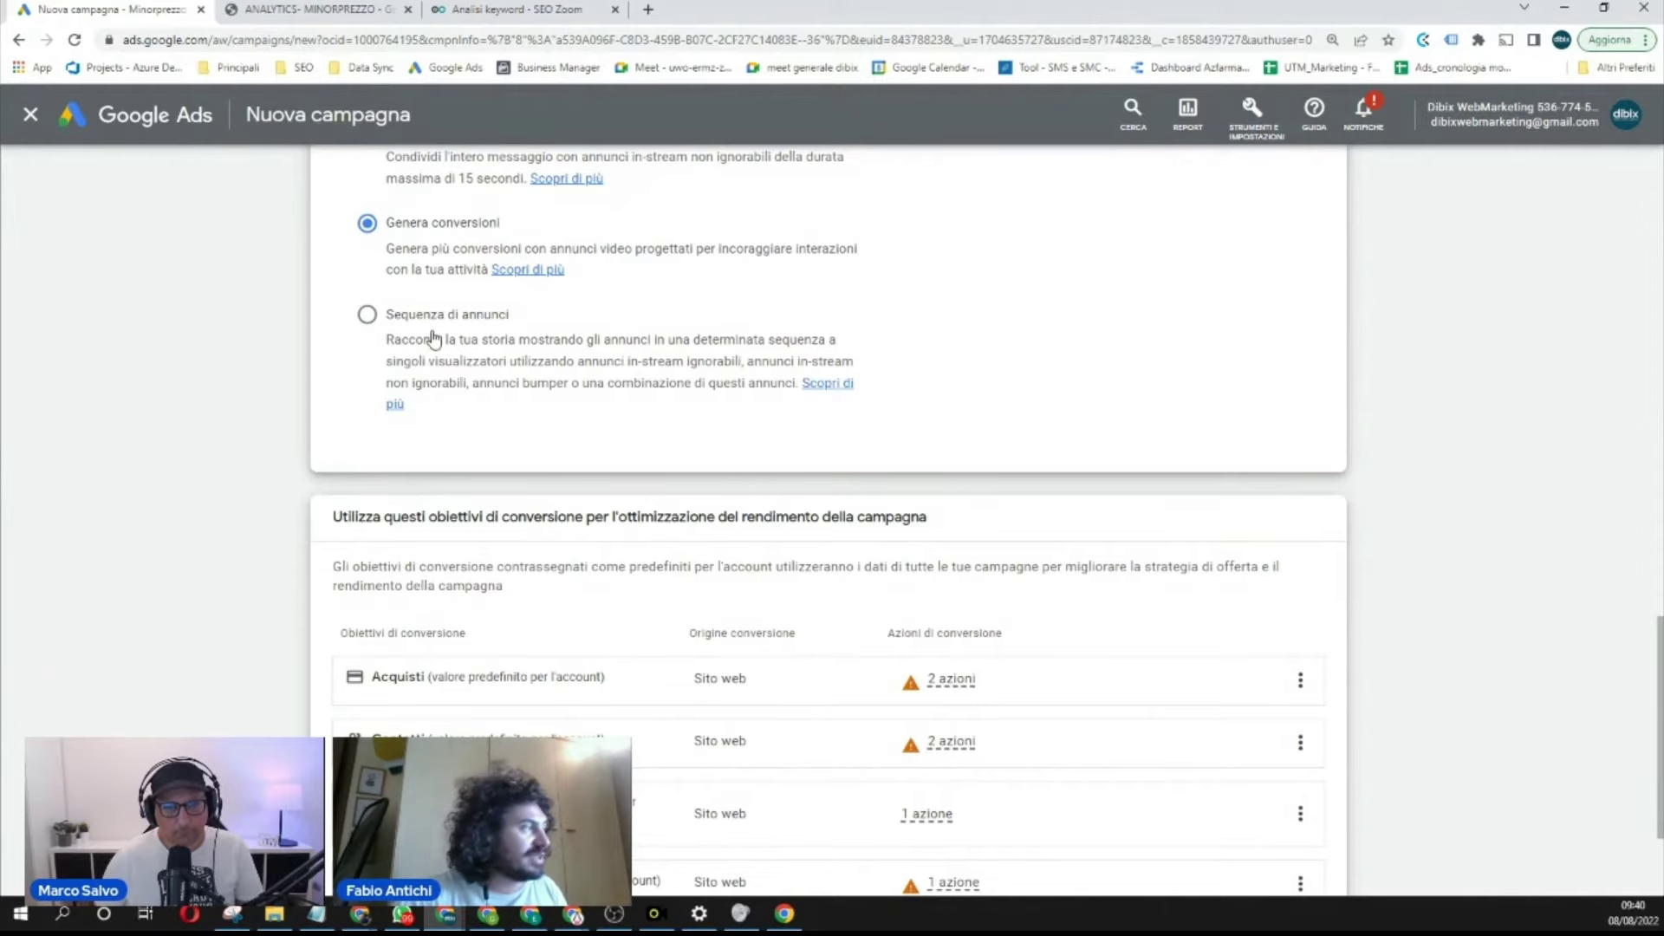
{"action": "left_click", "coordinate": [434, 335]}
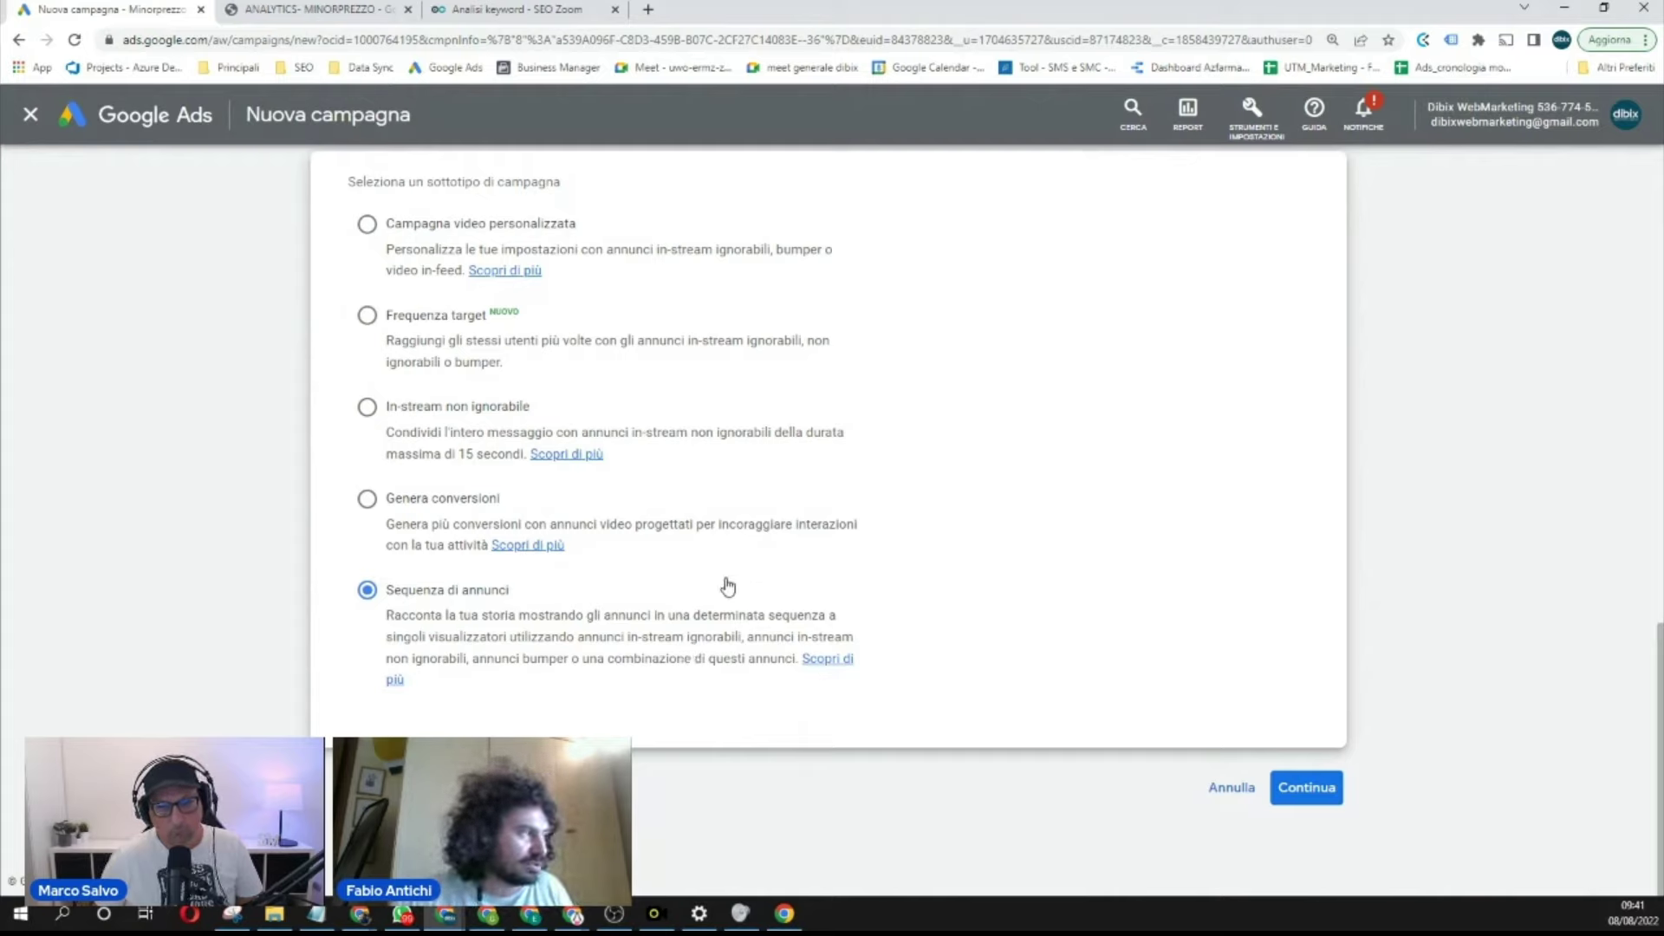
Step: Choose the Frequenza target campaign subtype and continue to the campaign settings
{"action": "mouse_move", "coordinate": [447, 351]}
{"action": "left_mouse_down"}
{"action": "mouse_move", "coordinate": [487, 419]}
{"action": "mouse_move", "coordinate": [451, 351]}
{"action": "left_mouse_up"}
{"action": "left_click", "coordinate": [451, 350]}
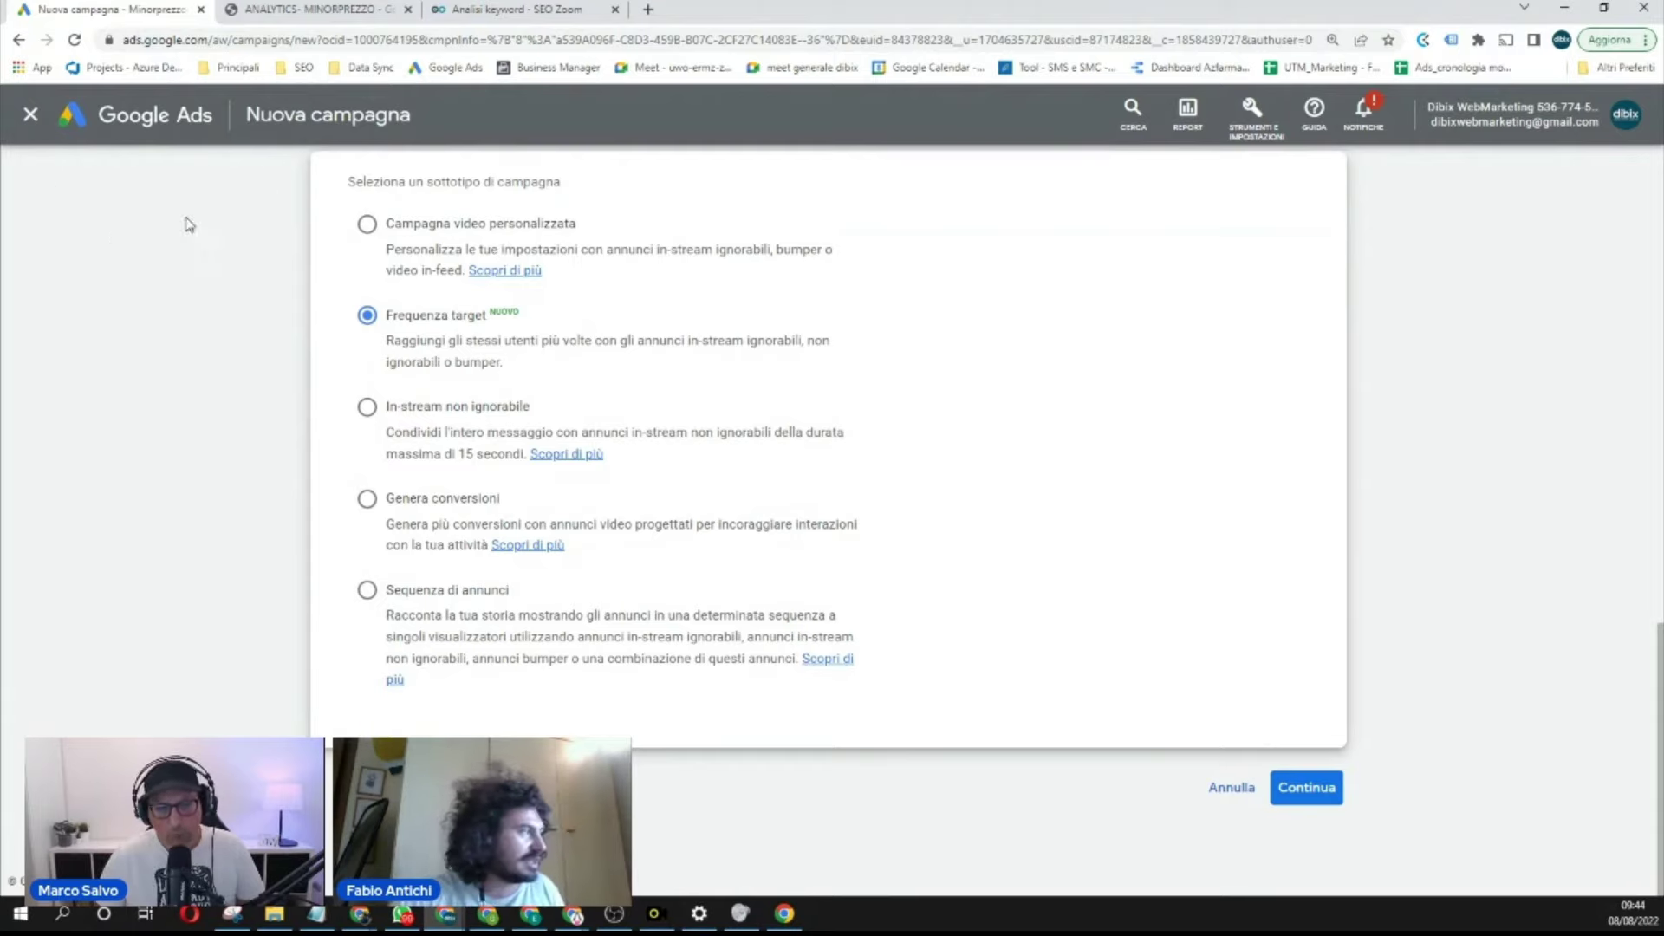
{"action": "scroll", "coordinate": [537, 370], "scroll_direction": "up", "scroll_amount": 1}
{"action": "scroll", "coordinate": [537, 369], "scroll_direction": "up", "scroll_amount": 1}
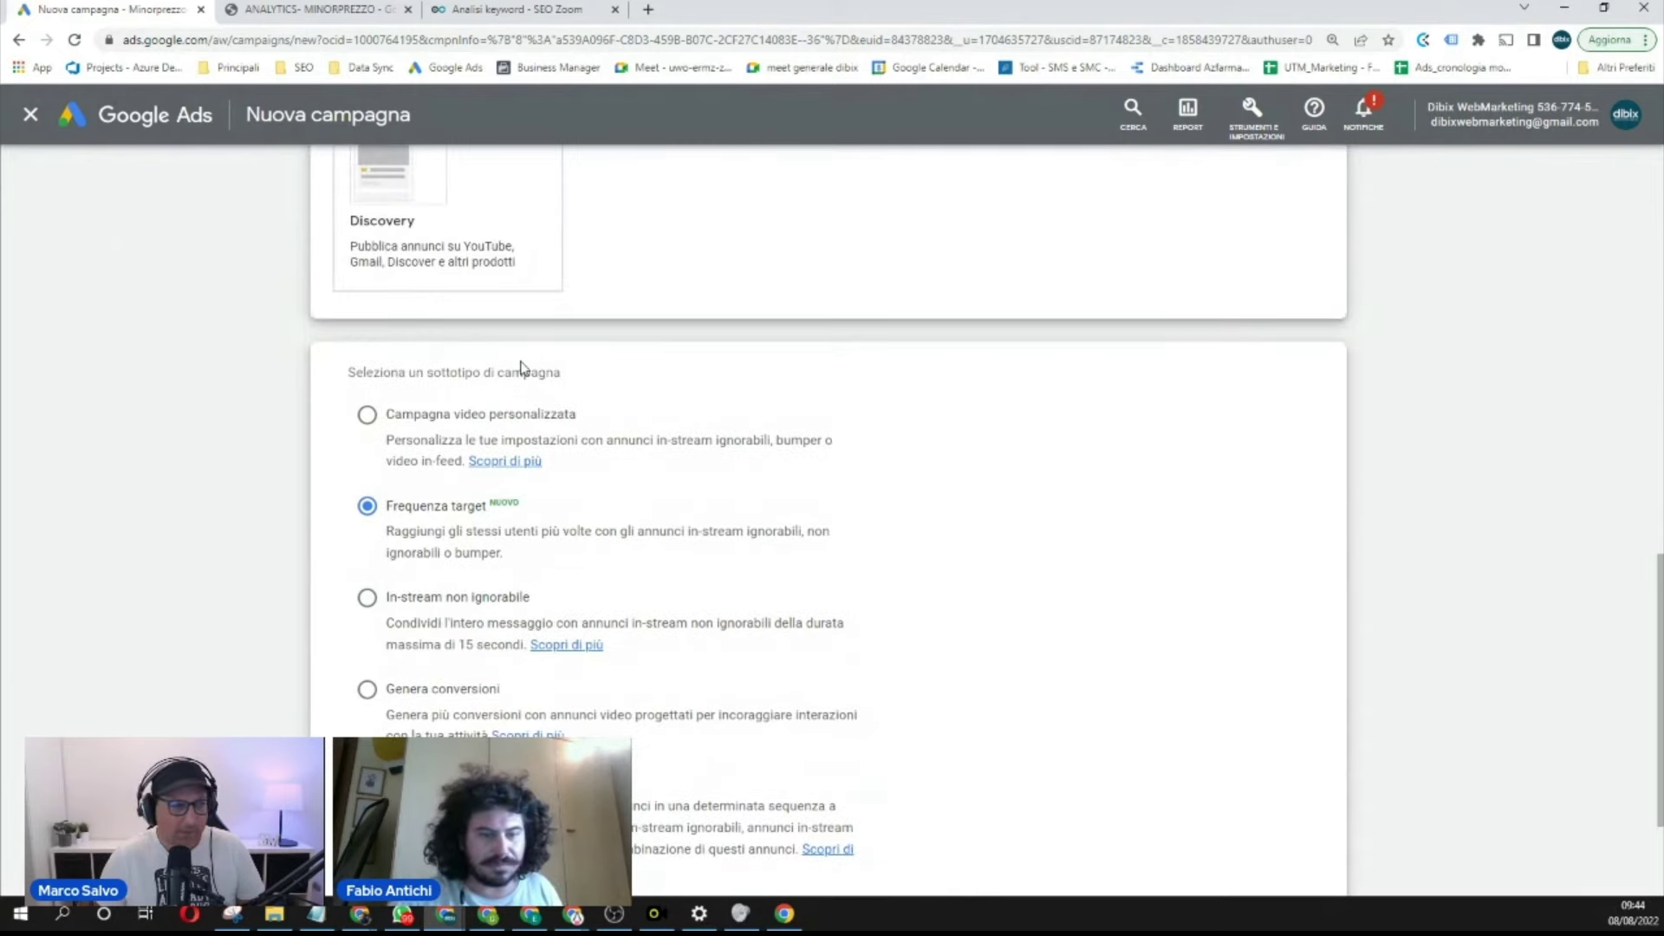
{"action": "scroll", "coordinate": [468, 533], "scroll_direction": "down", "scroll_amount": 2}
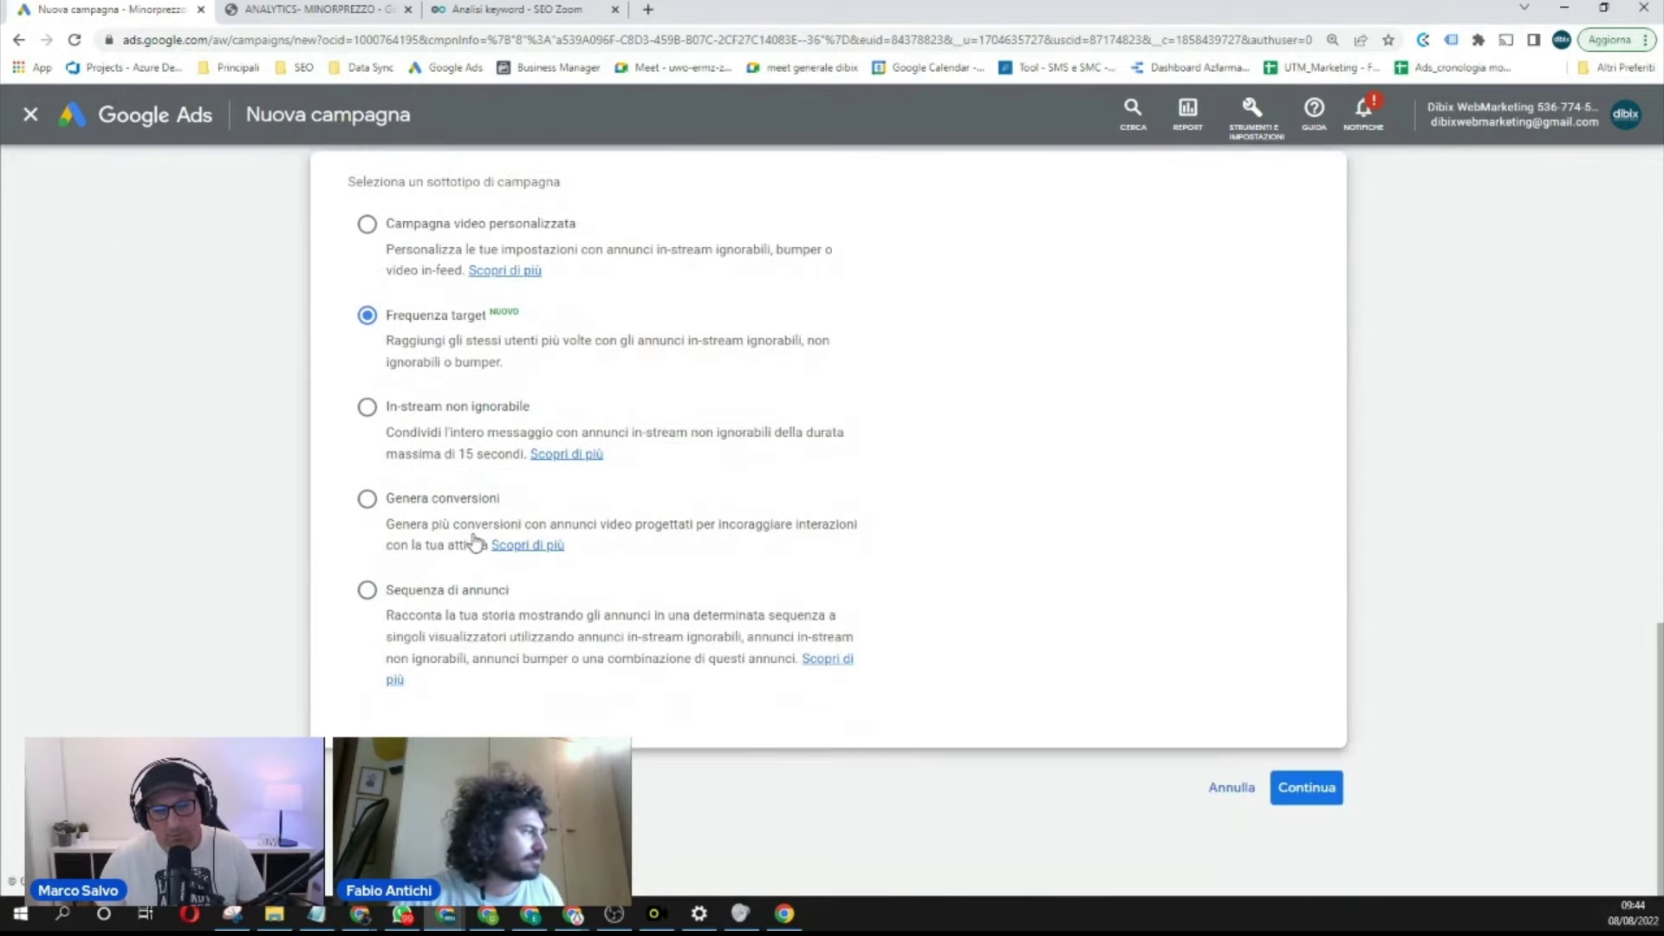
{"action": "left_click", "coordinate": [1289, 789]}
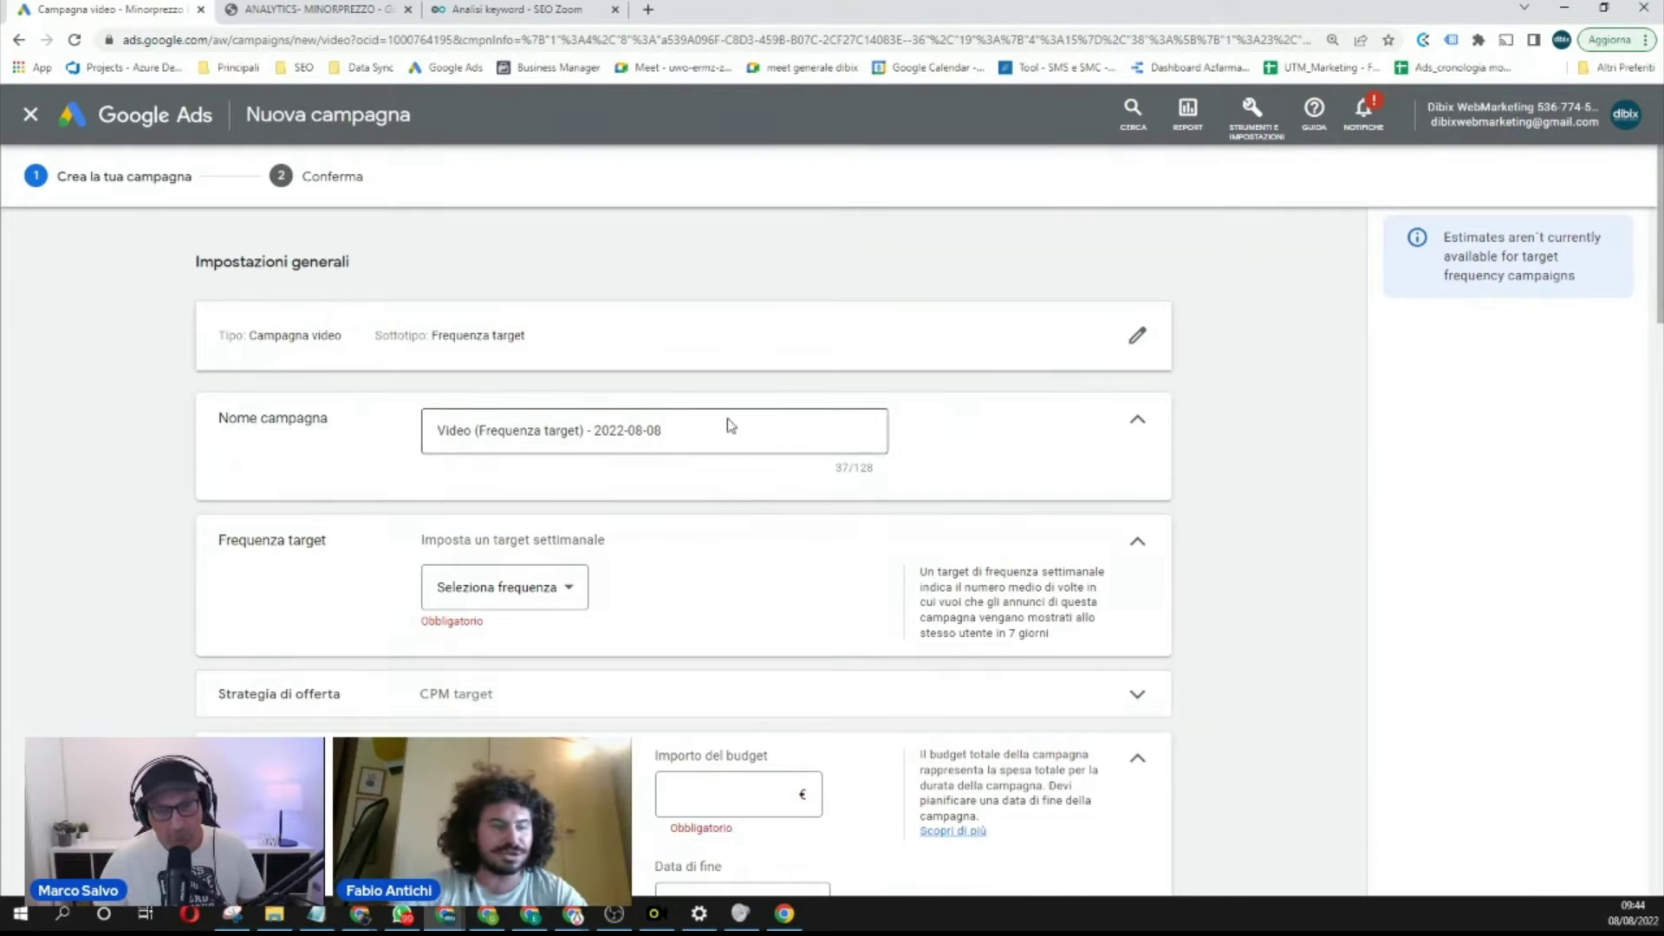
Step: Review the general settings of the target frequency campaign and examine the available weekly frequency values
{"action": "scroll", "coordinate": [545, 517], "scroll_direction": "down", "scroll_amount": 2}
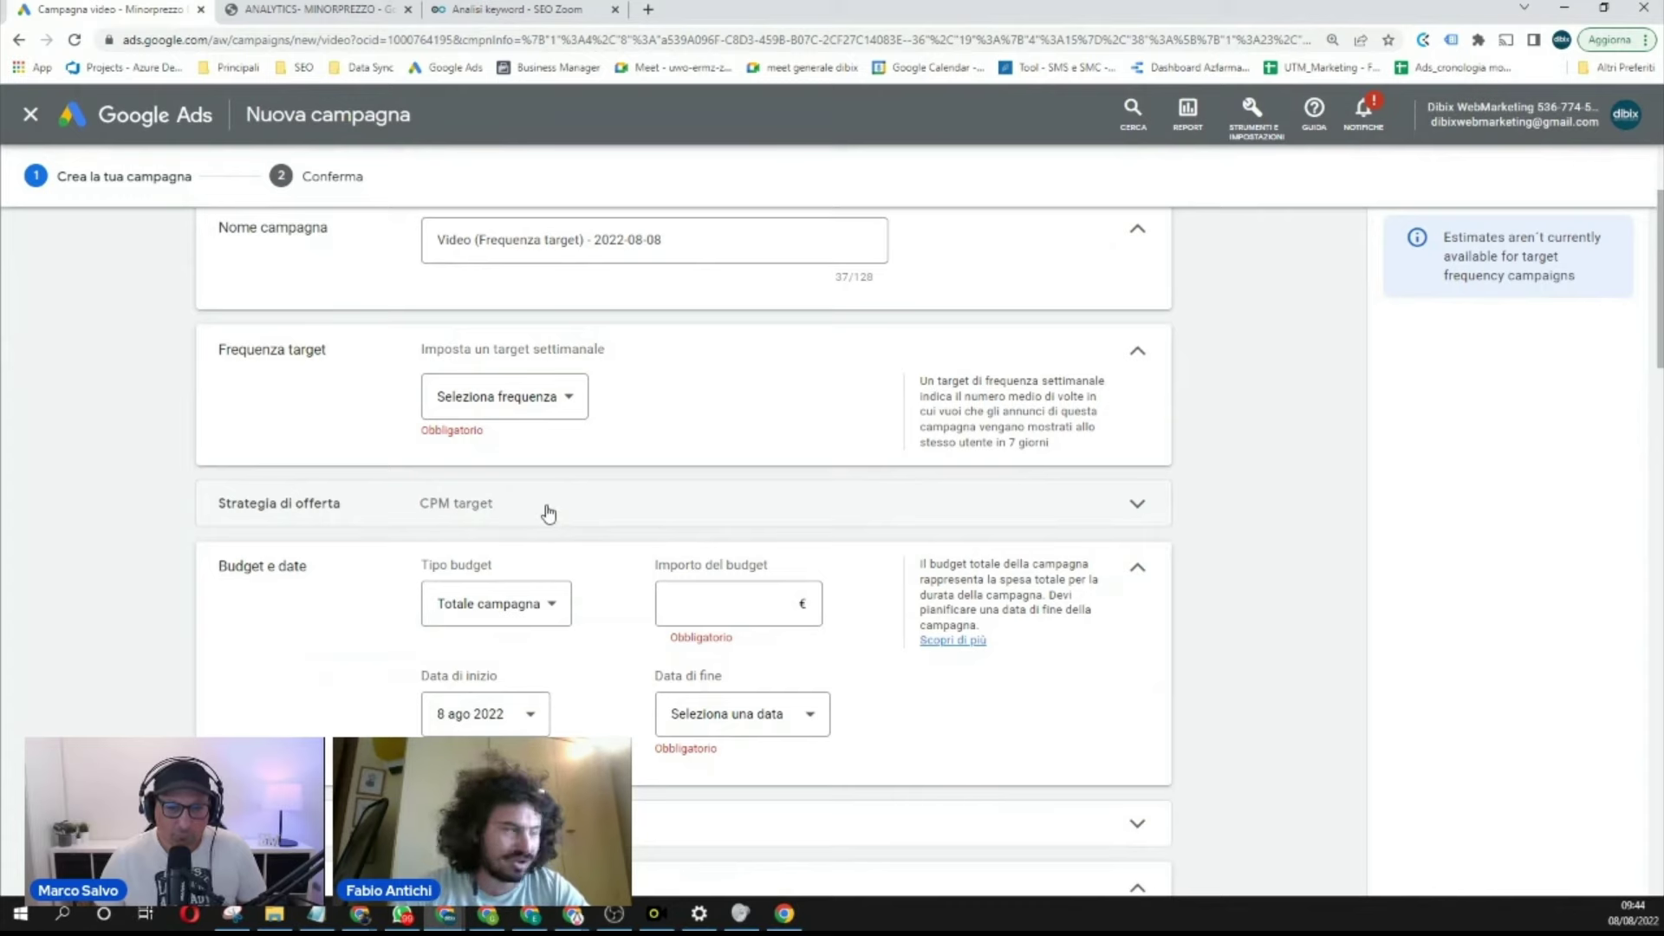
{"action": "scroll", "coordinate": [548, 513], "scroll_direction": "up", "scroll_amount": 2}
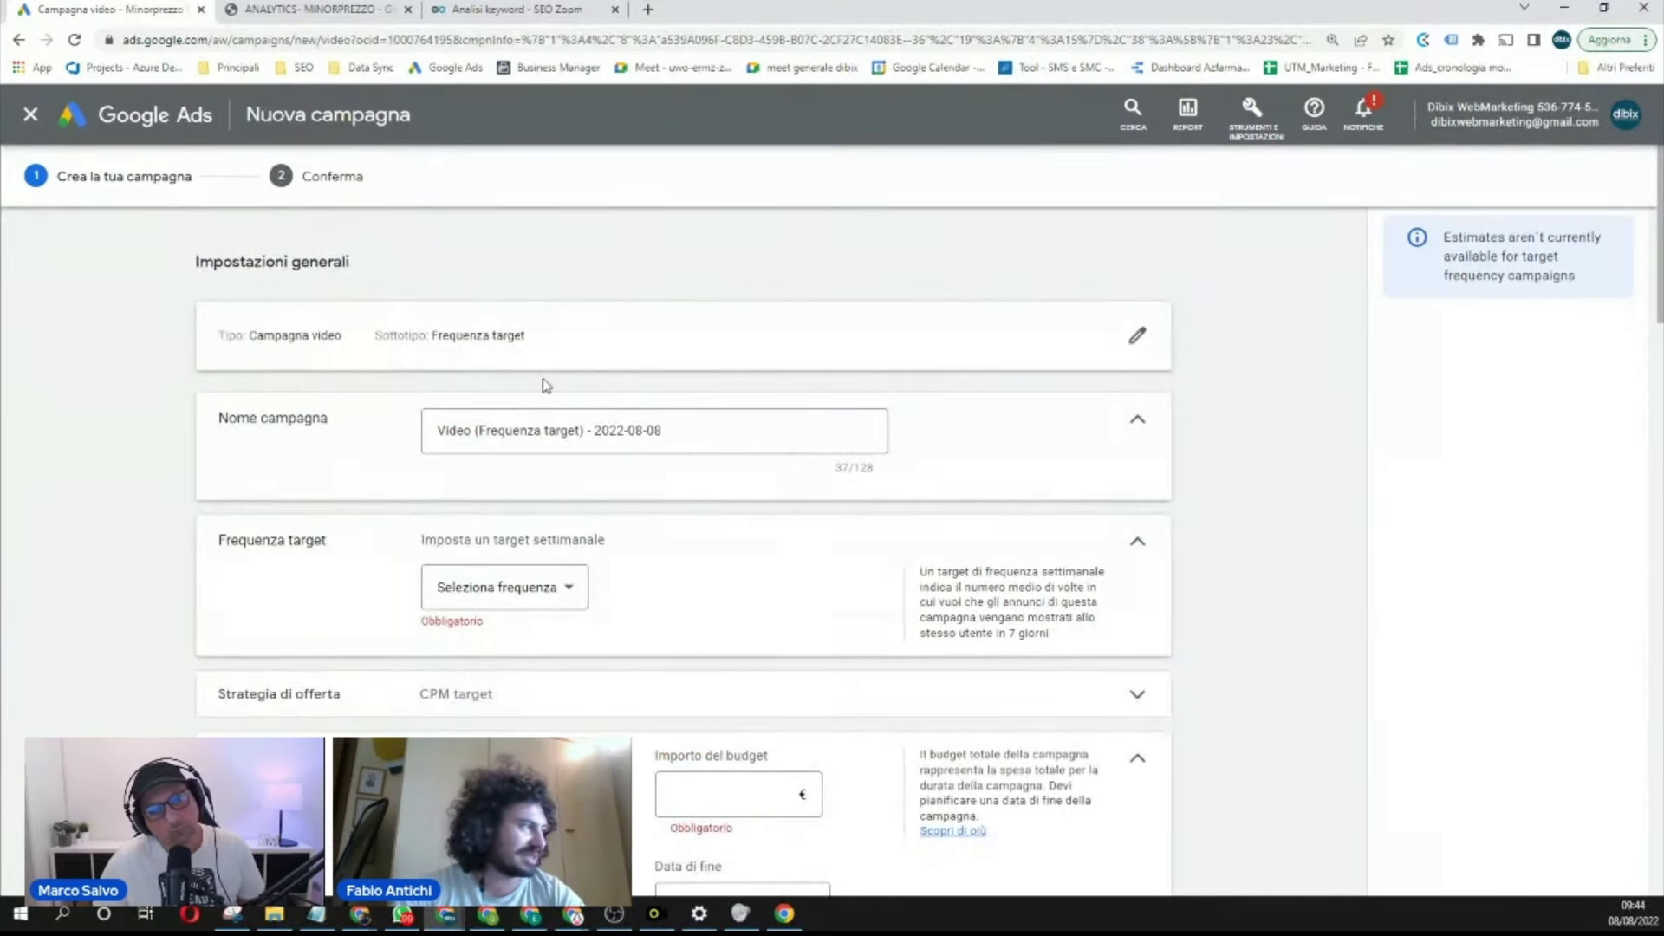
{"action": "scroll", "coordinate": [529, 389], "scroll_direction": "down", "scroll_amount": 2}
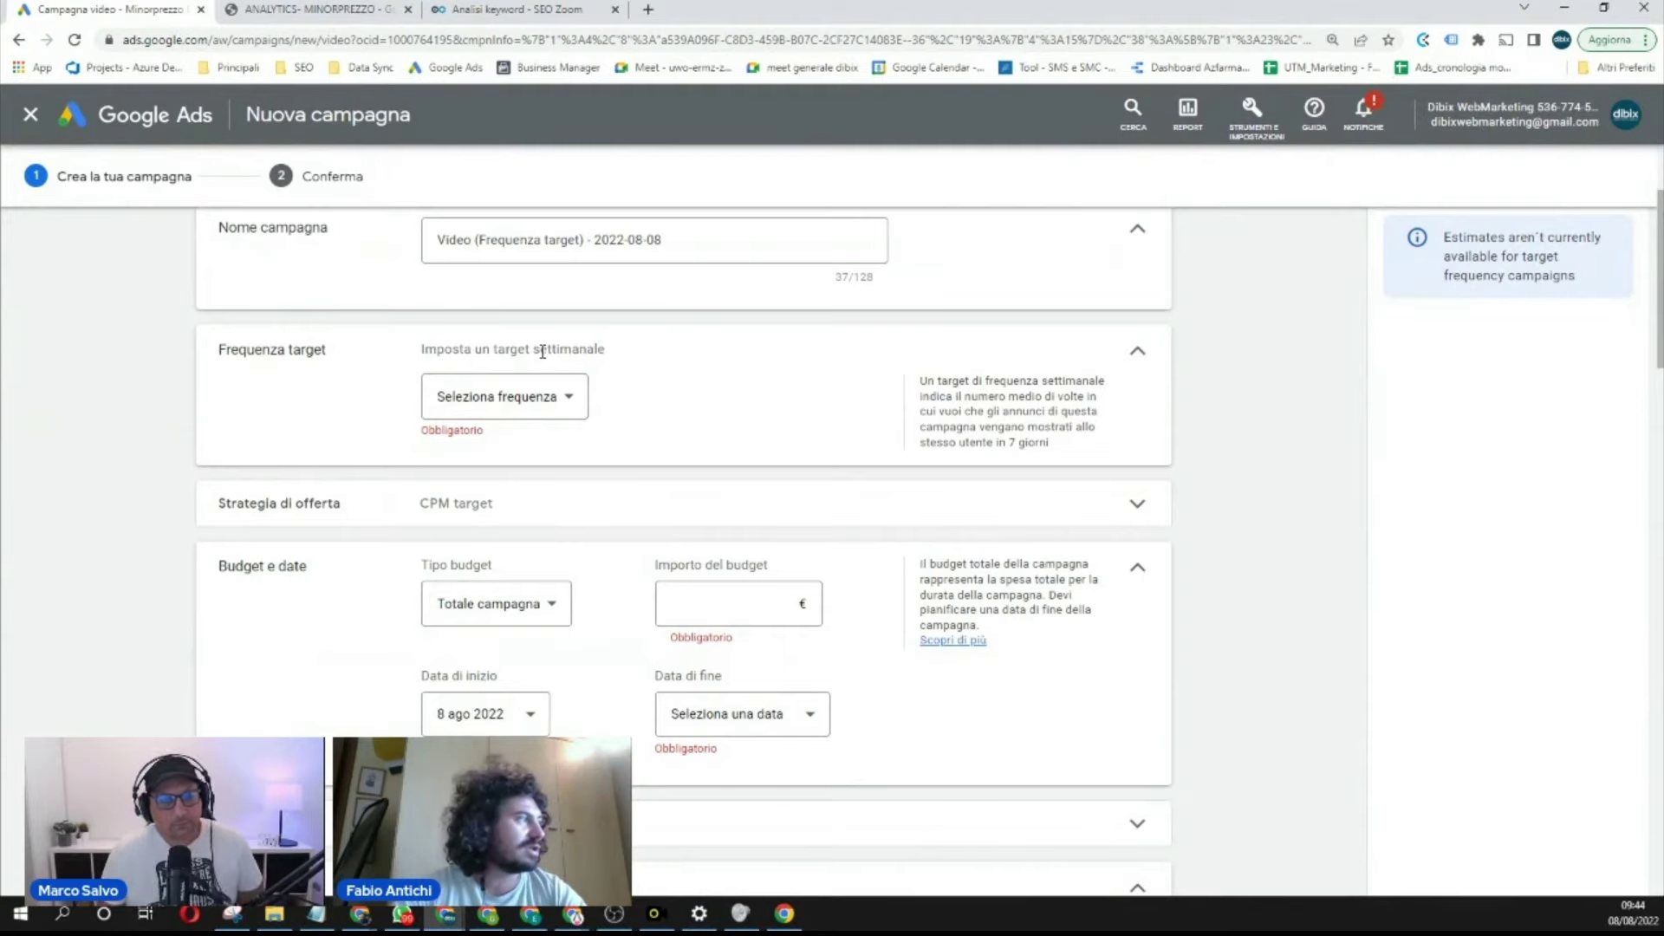
{"action": "left_click", "coordinate": [567, 400]}
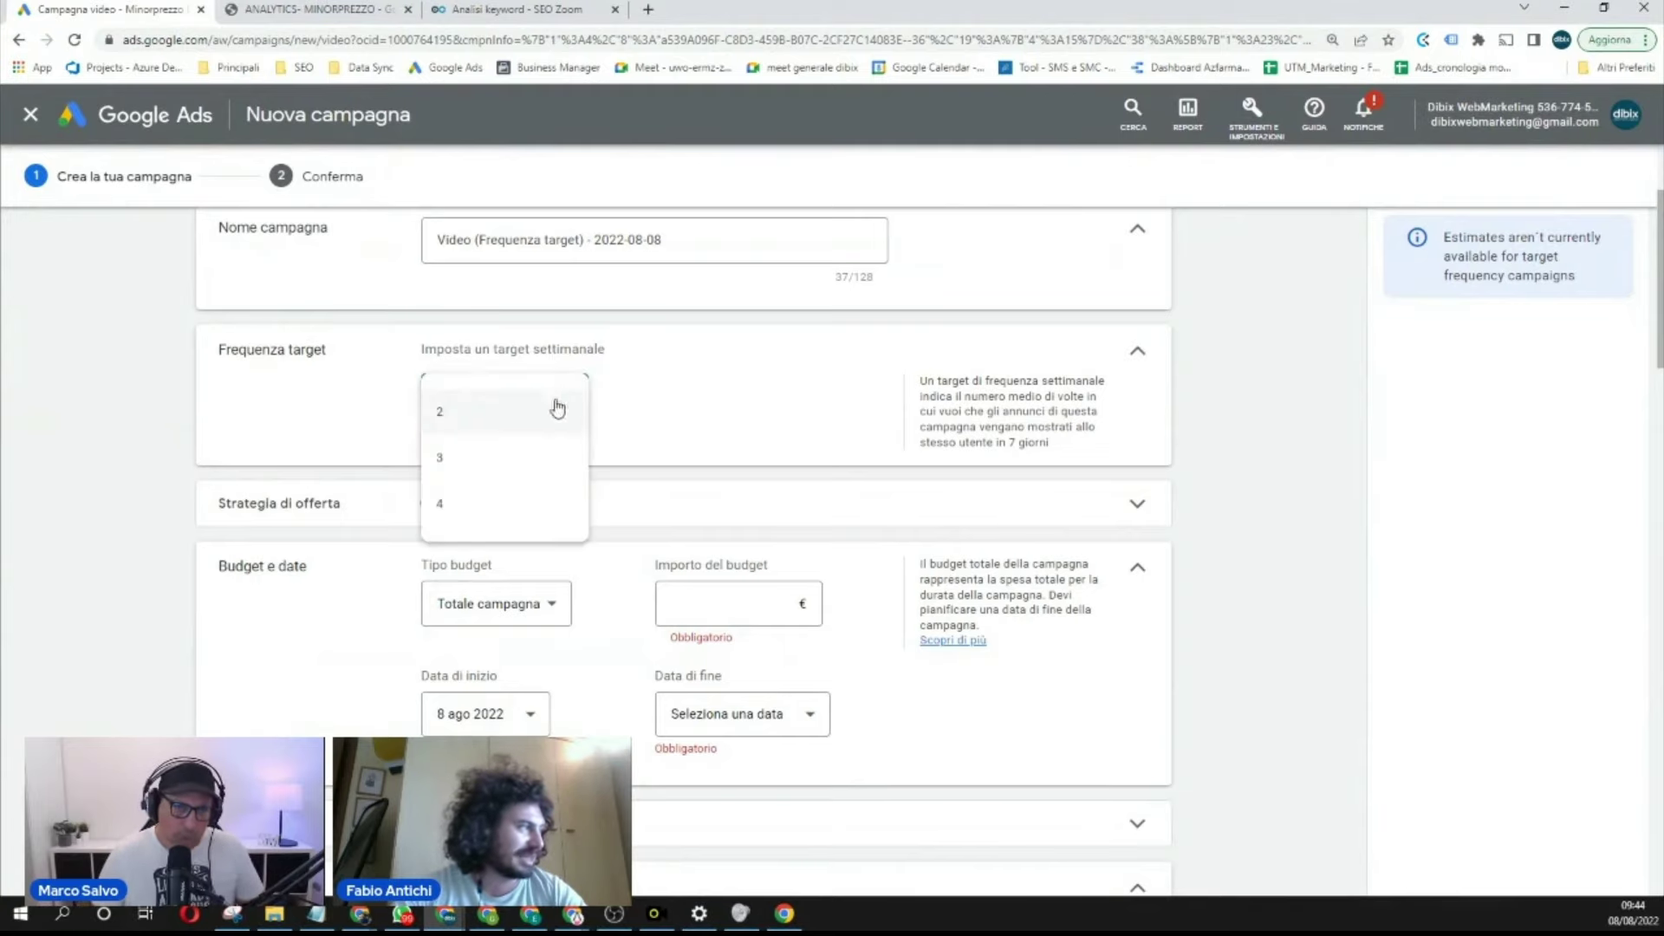
{"action": "left_click", "coordinate": [682, 356]}
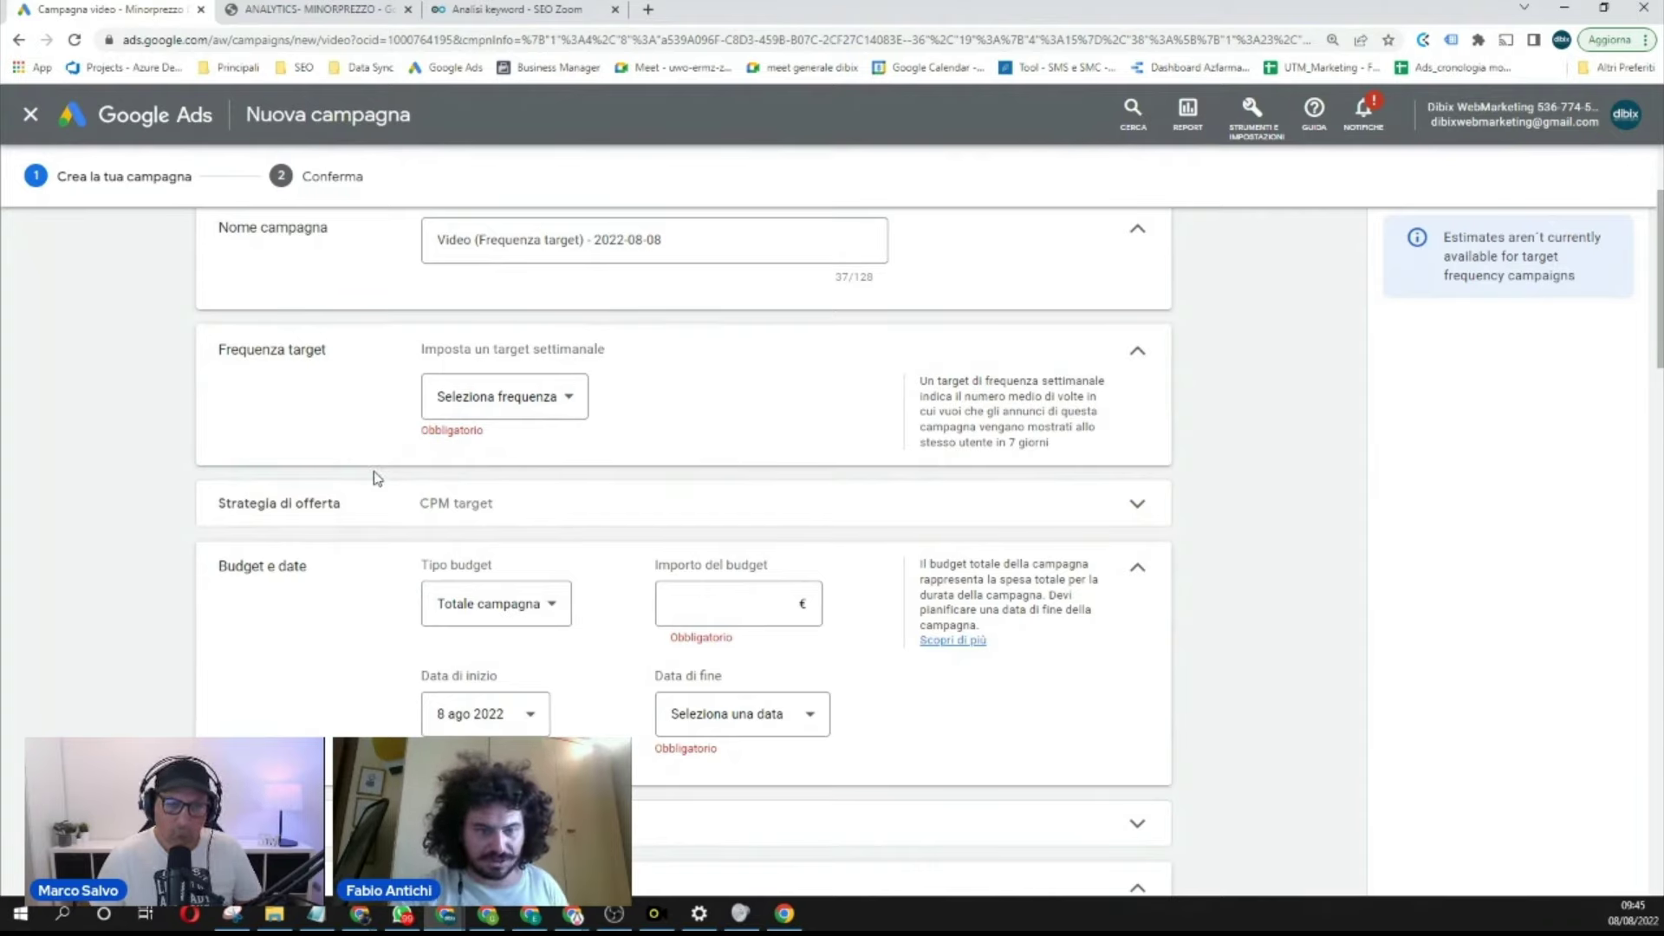
{"action": "left_click", "coordinate": [508, 397]}
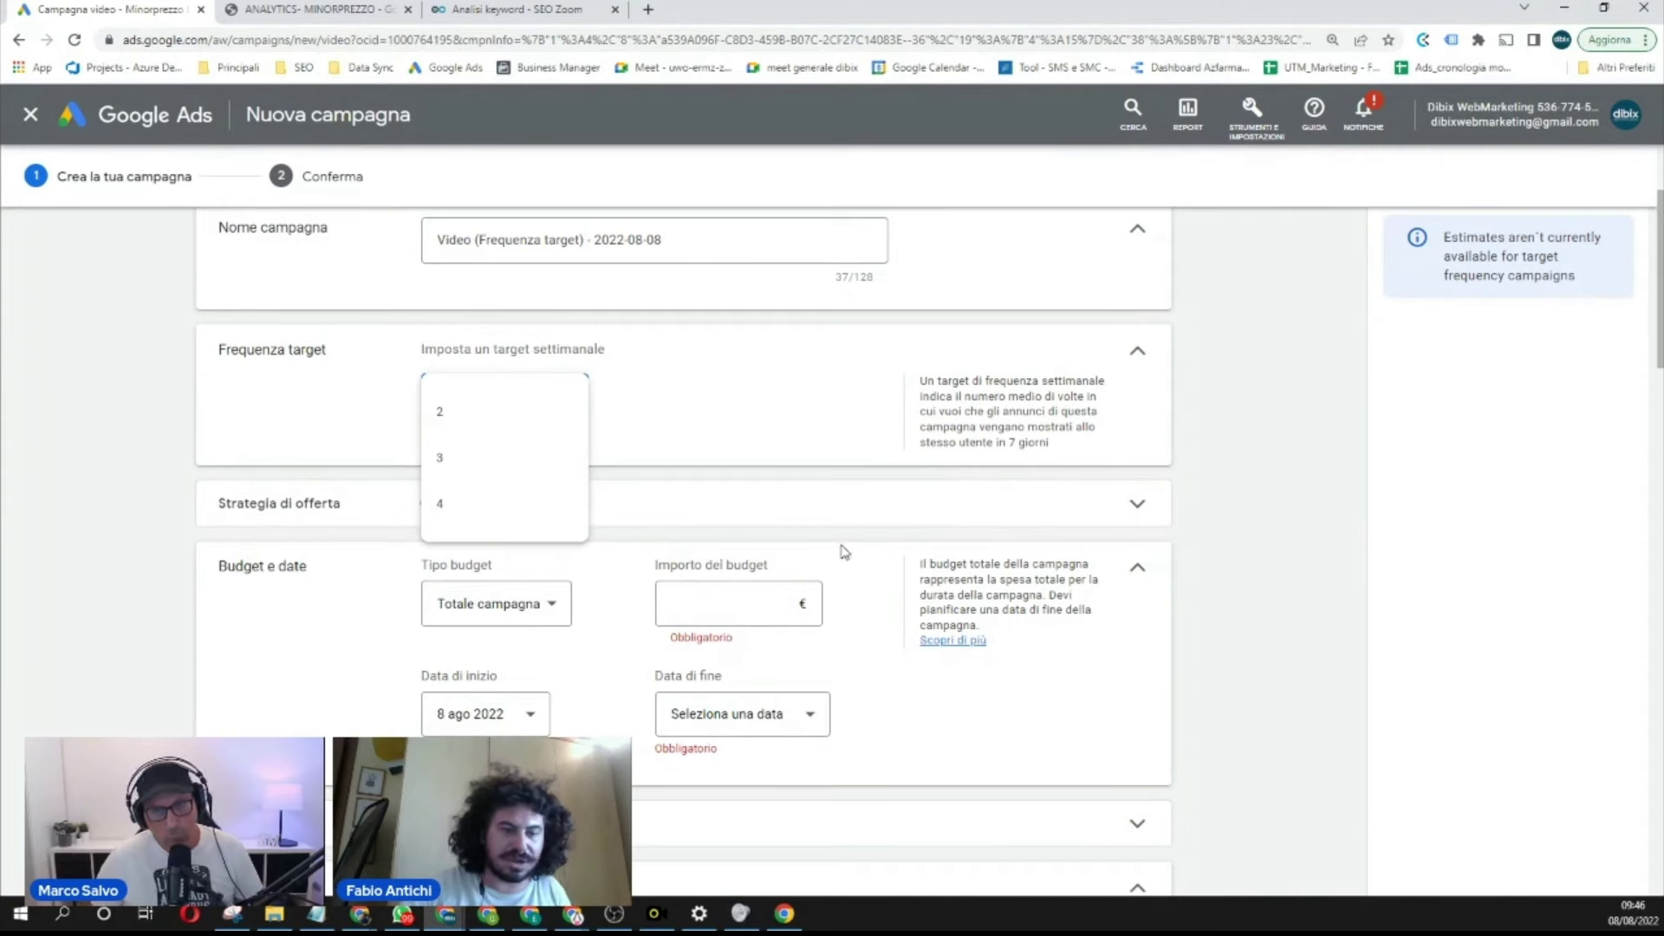
Step: Examine the language, content exclusion and related video settings of the target frequency campaign
{"action": "scroll", "coordinate": [356, 486], "scroll_direction": "down", "scroll_amount": 10}
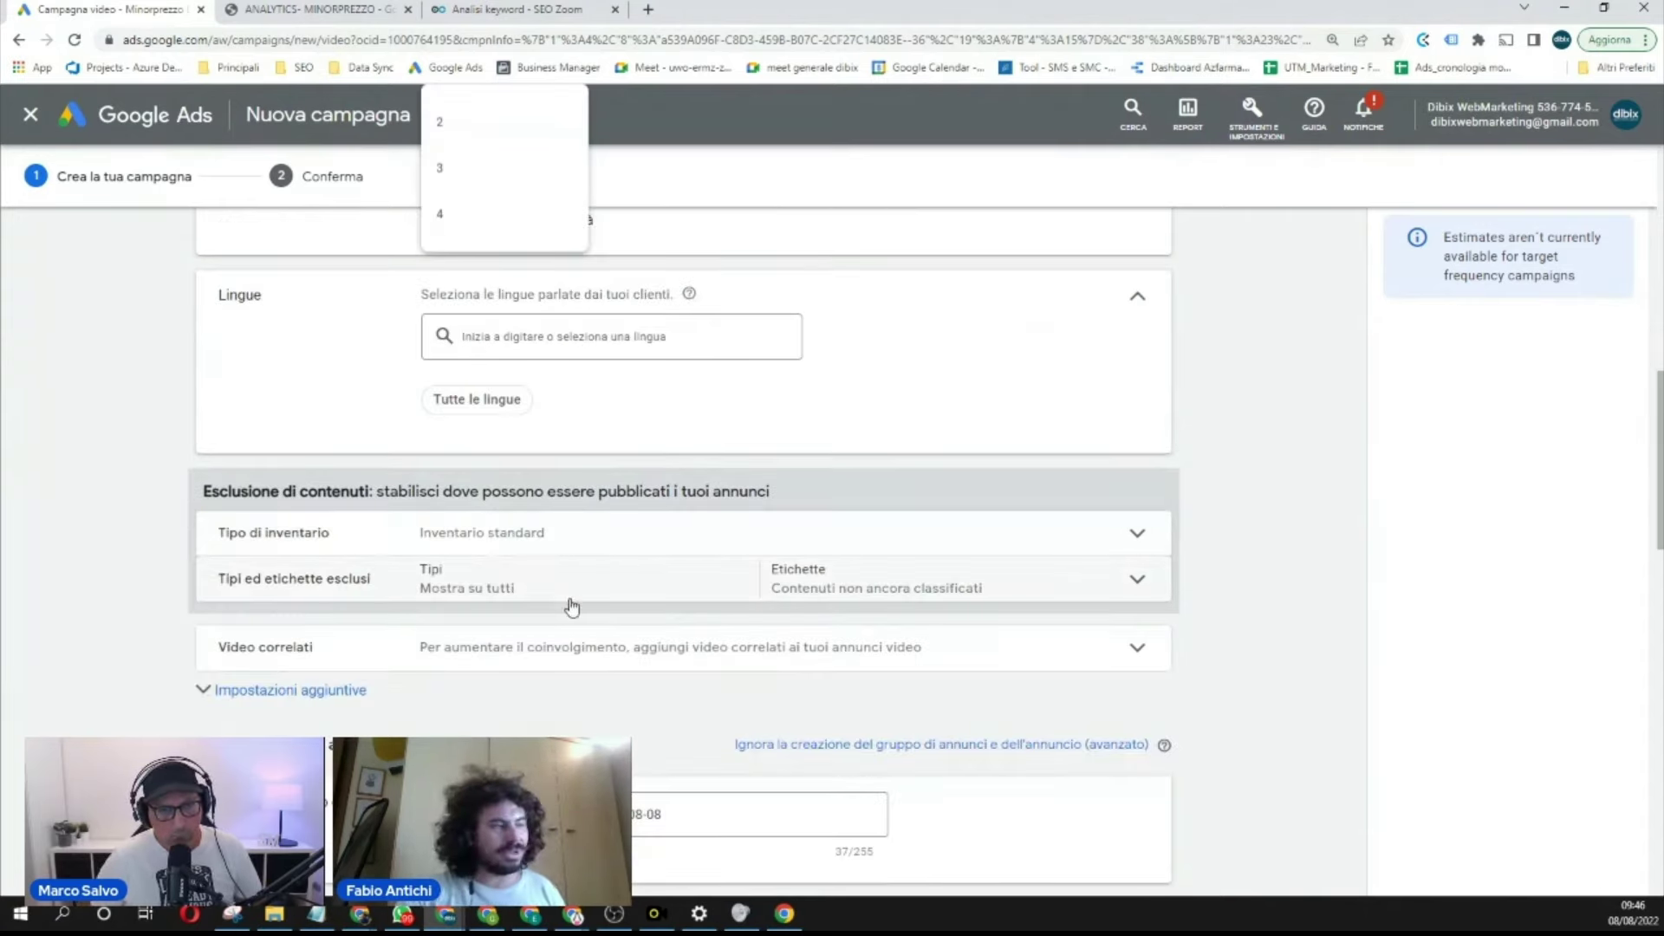
{"action": "scroll", "coordinate": [566, 566], "scroll_direction": "down", "scroll_amount": 1}
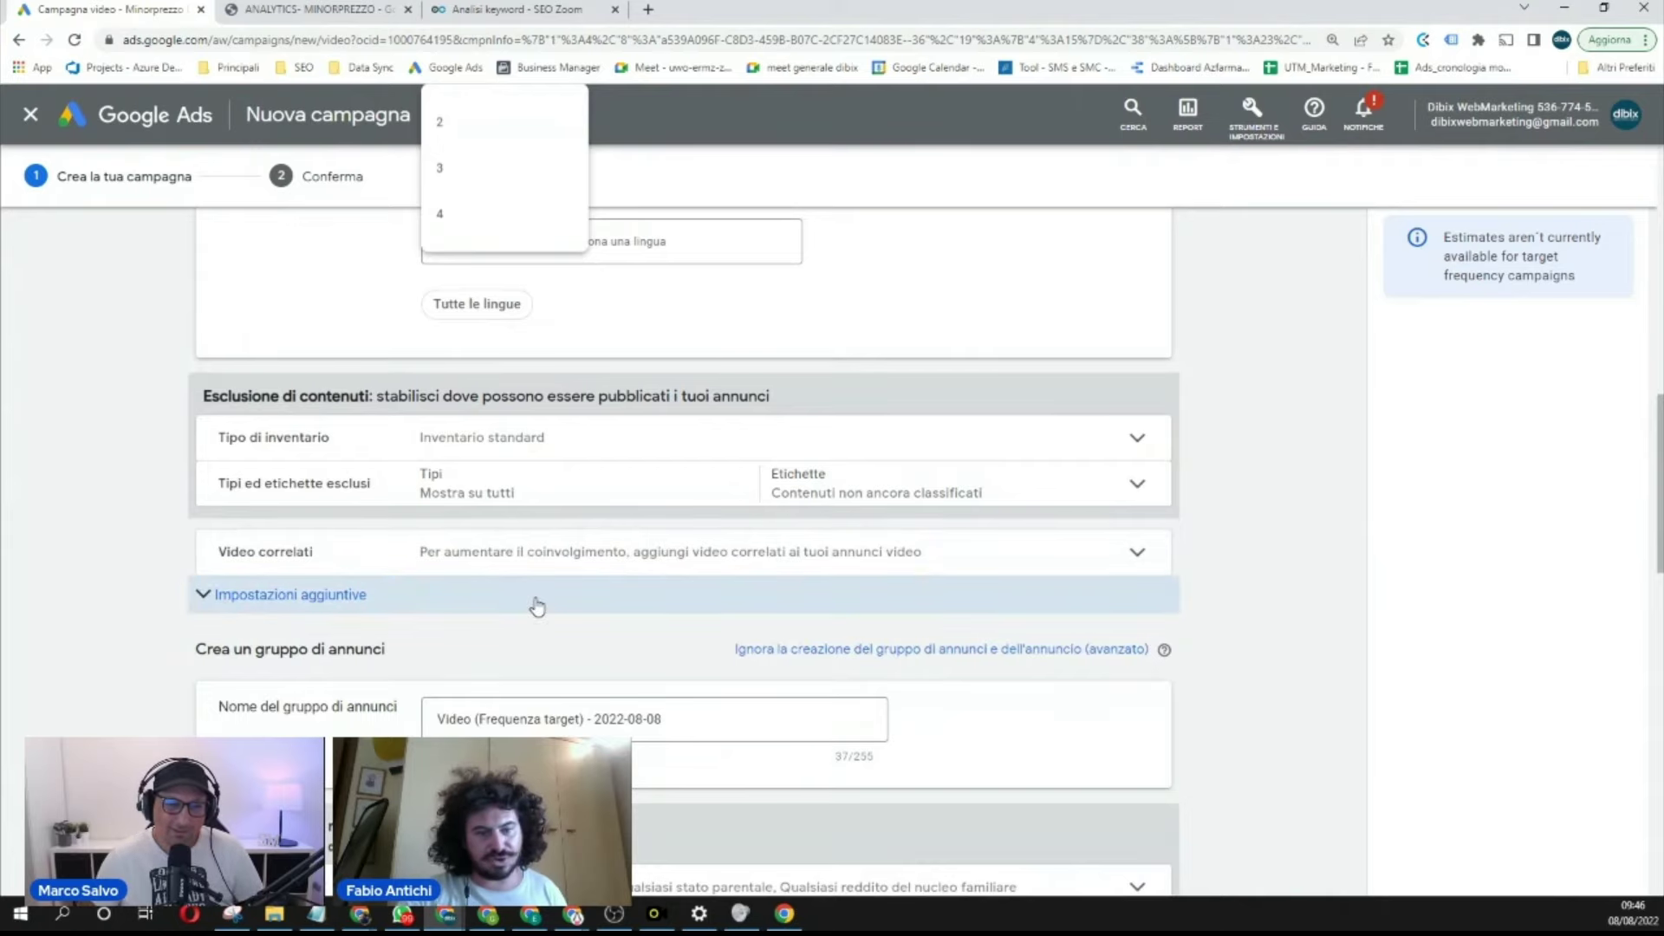
{"action": "scroll", "coordinate": [538, 608], "scroll_direction": "up", "scroll_amount": 1}
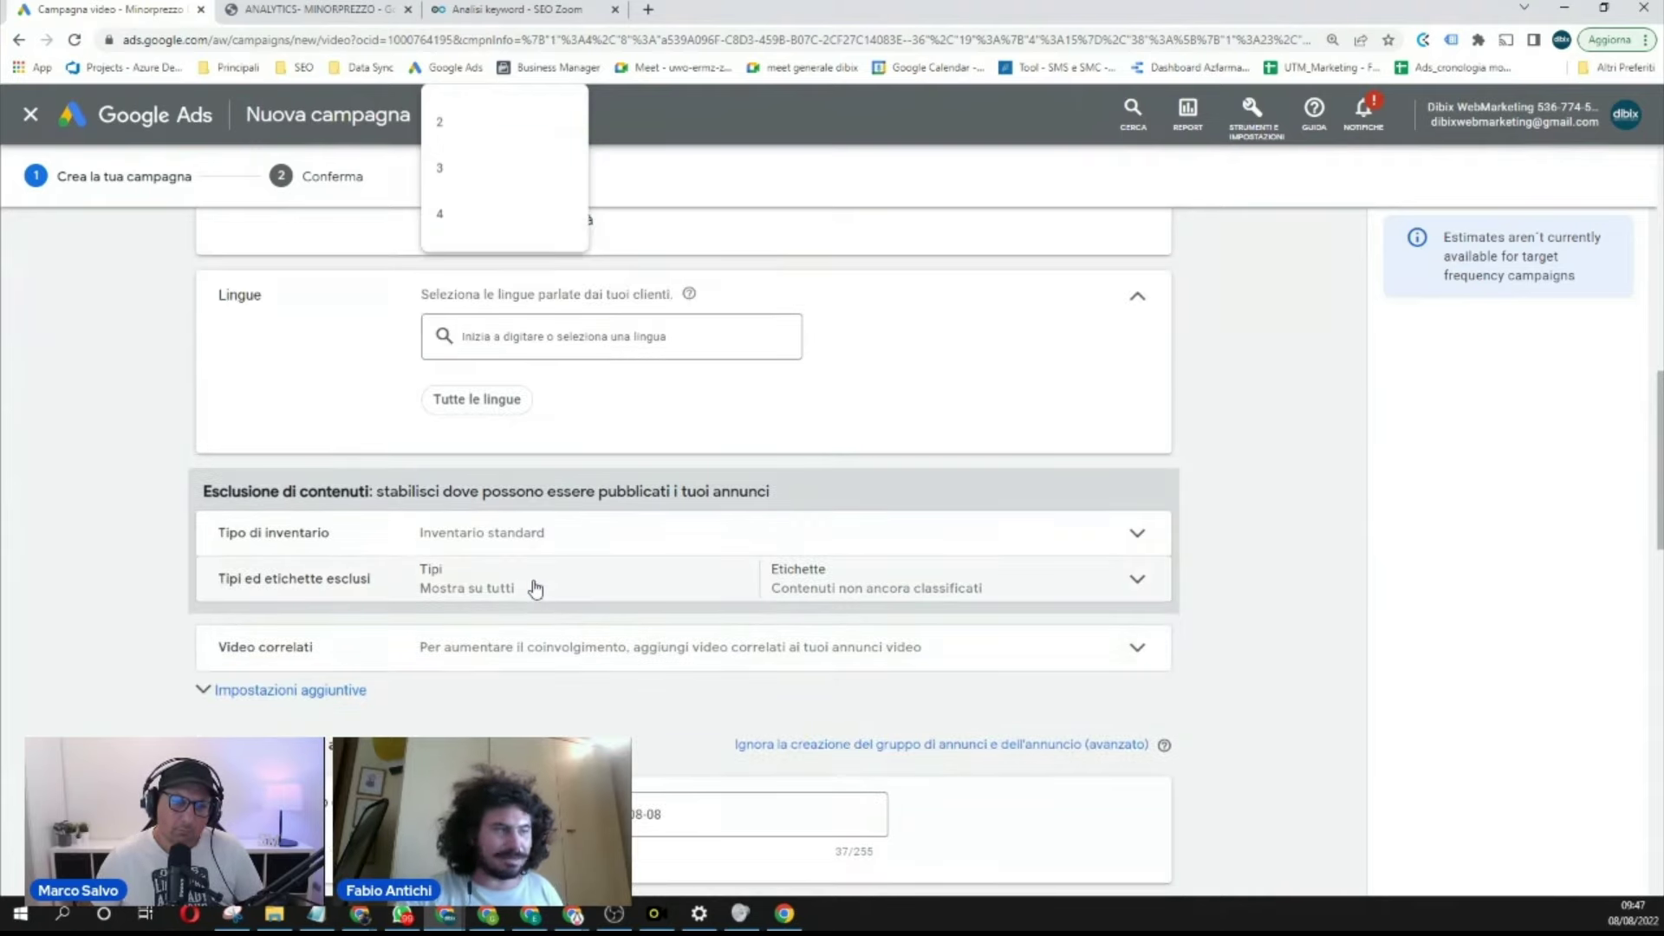
Step: Leave the target frequency campaign setup and start a new campaign from the campaigns overview
{"action": "scroll", "coordinate": [534, 589], "scroll_direction": "up", "scroll_amount": 2}
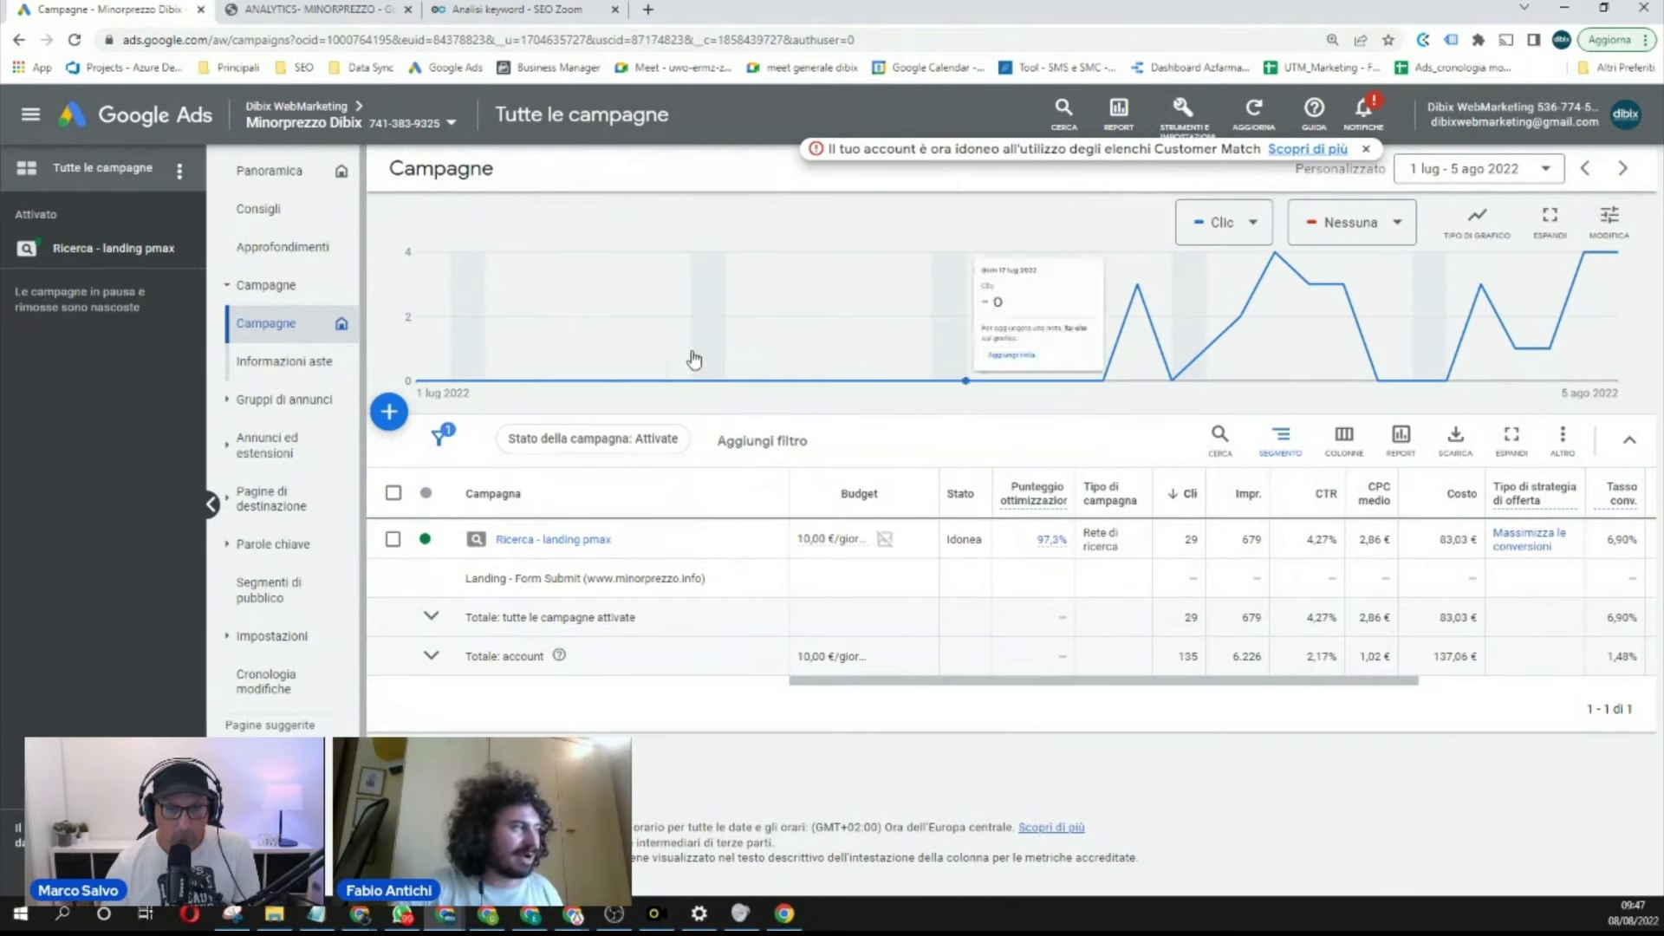
{"action": "left_click", "coordinate": [399, 424]}
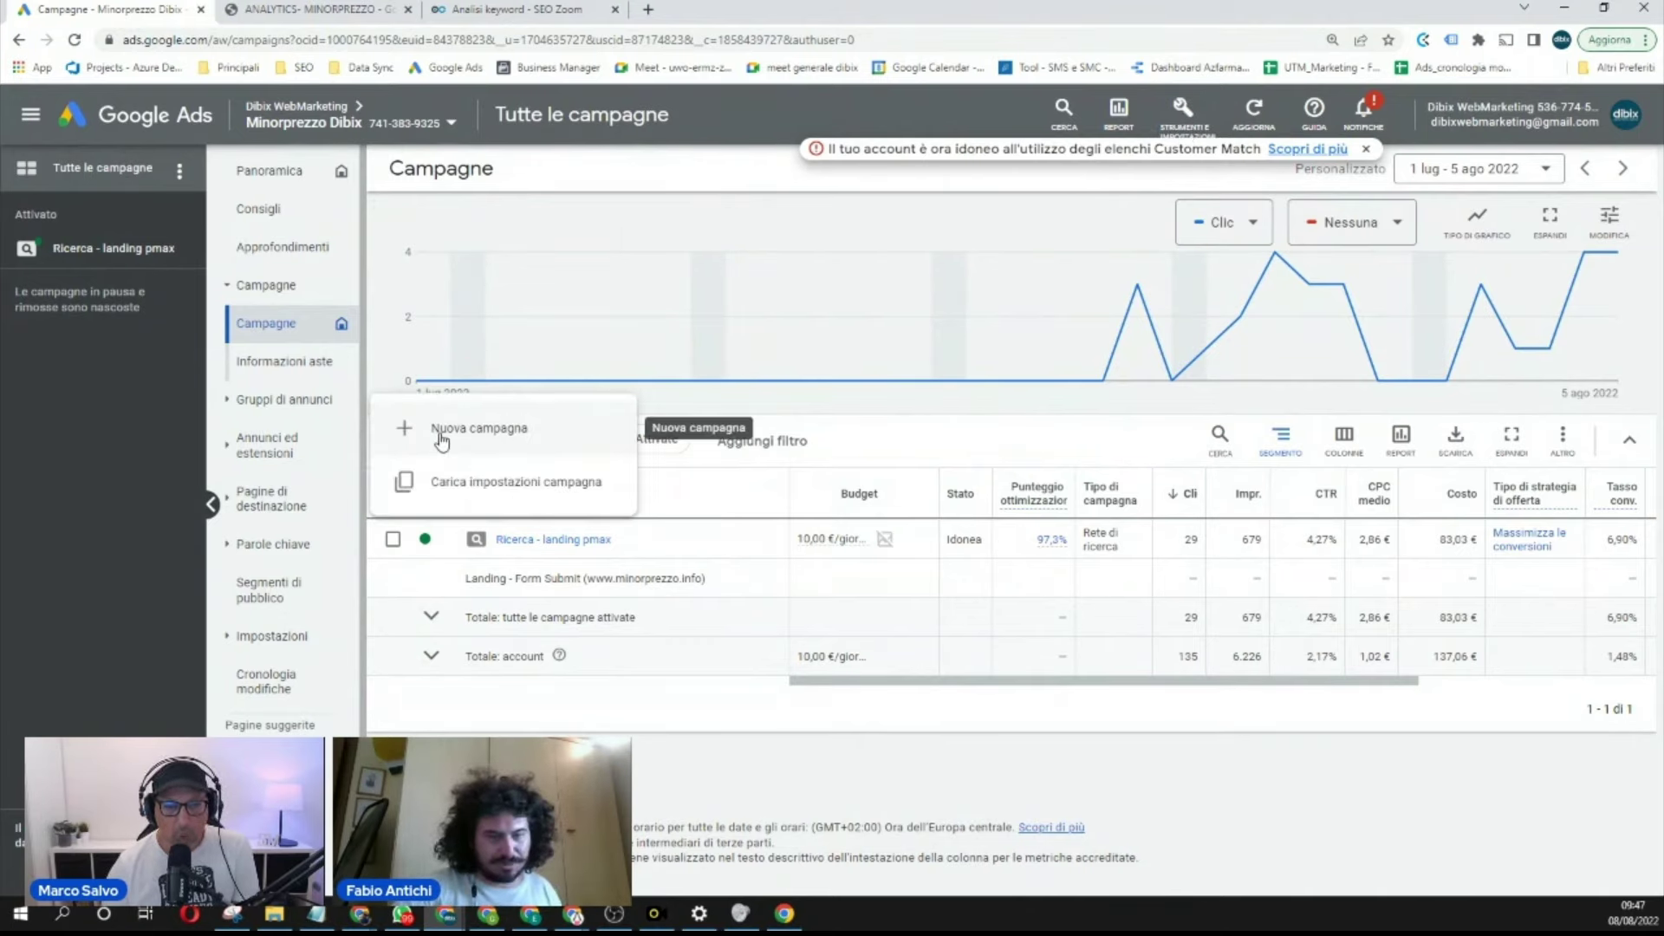
{"action": "left_click", "coordinate": [442, 437]}
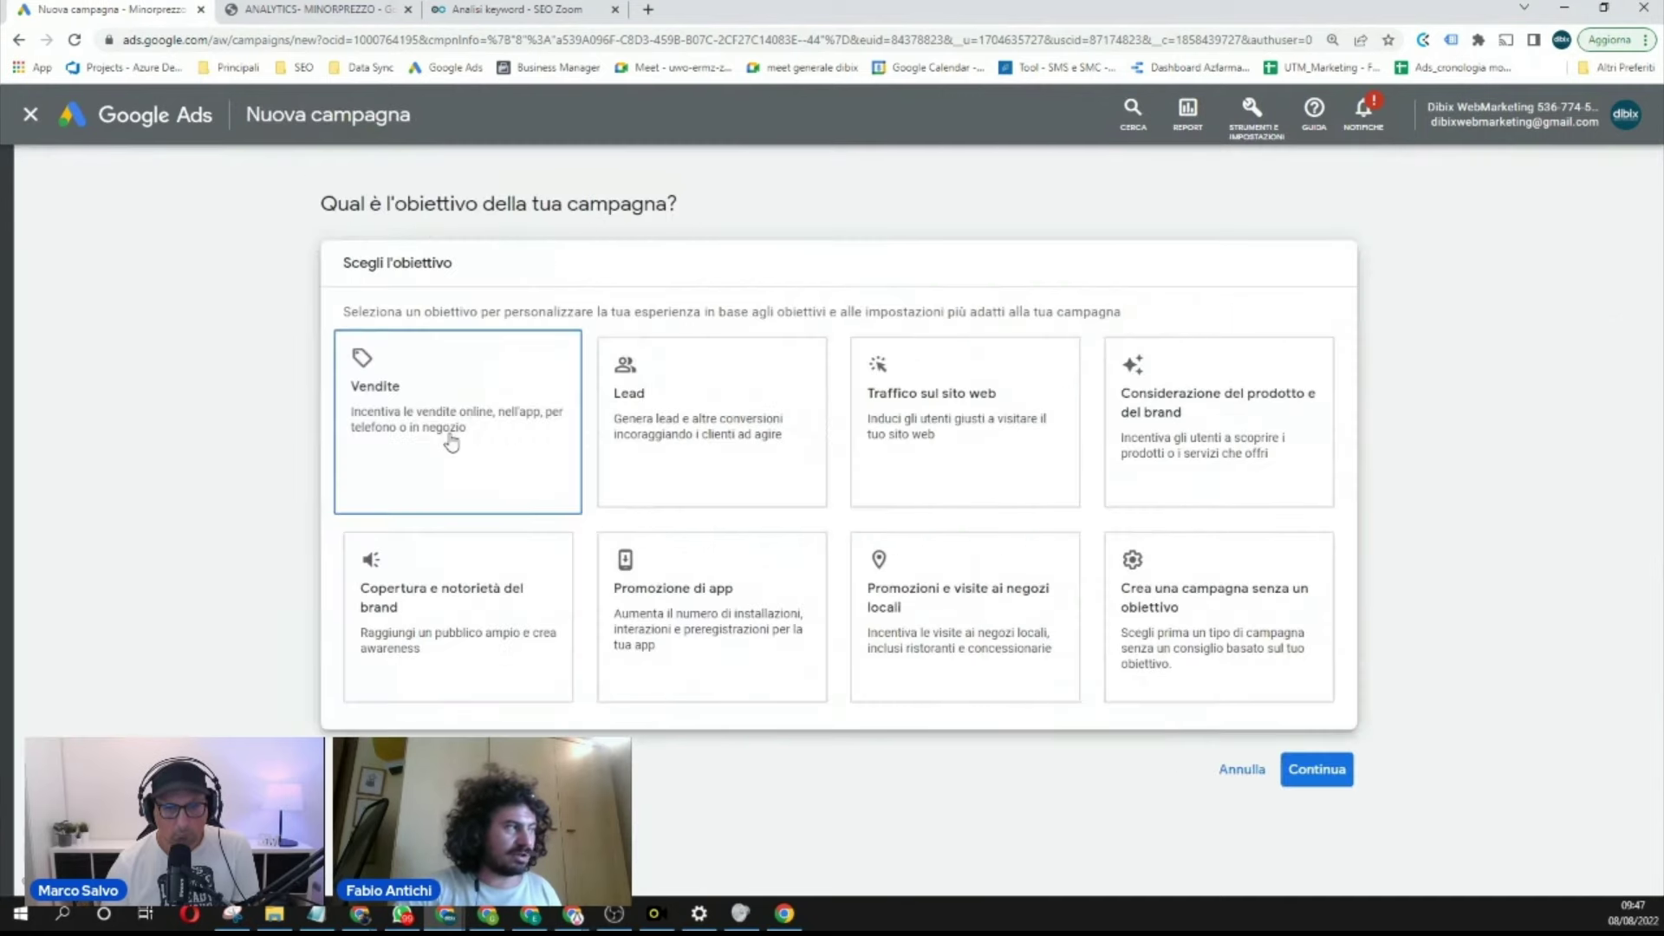
Step: Compare the campaign objectives, choose to create a campaign without an objective, and select the Video campaign type
{"action": "left_click", "coordinate": [617, 414]}
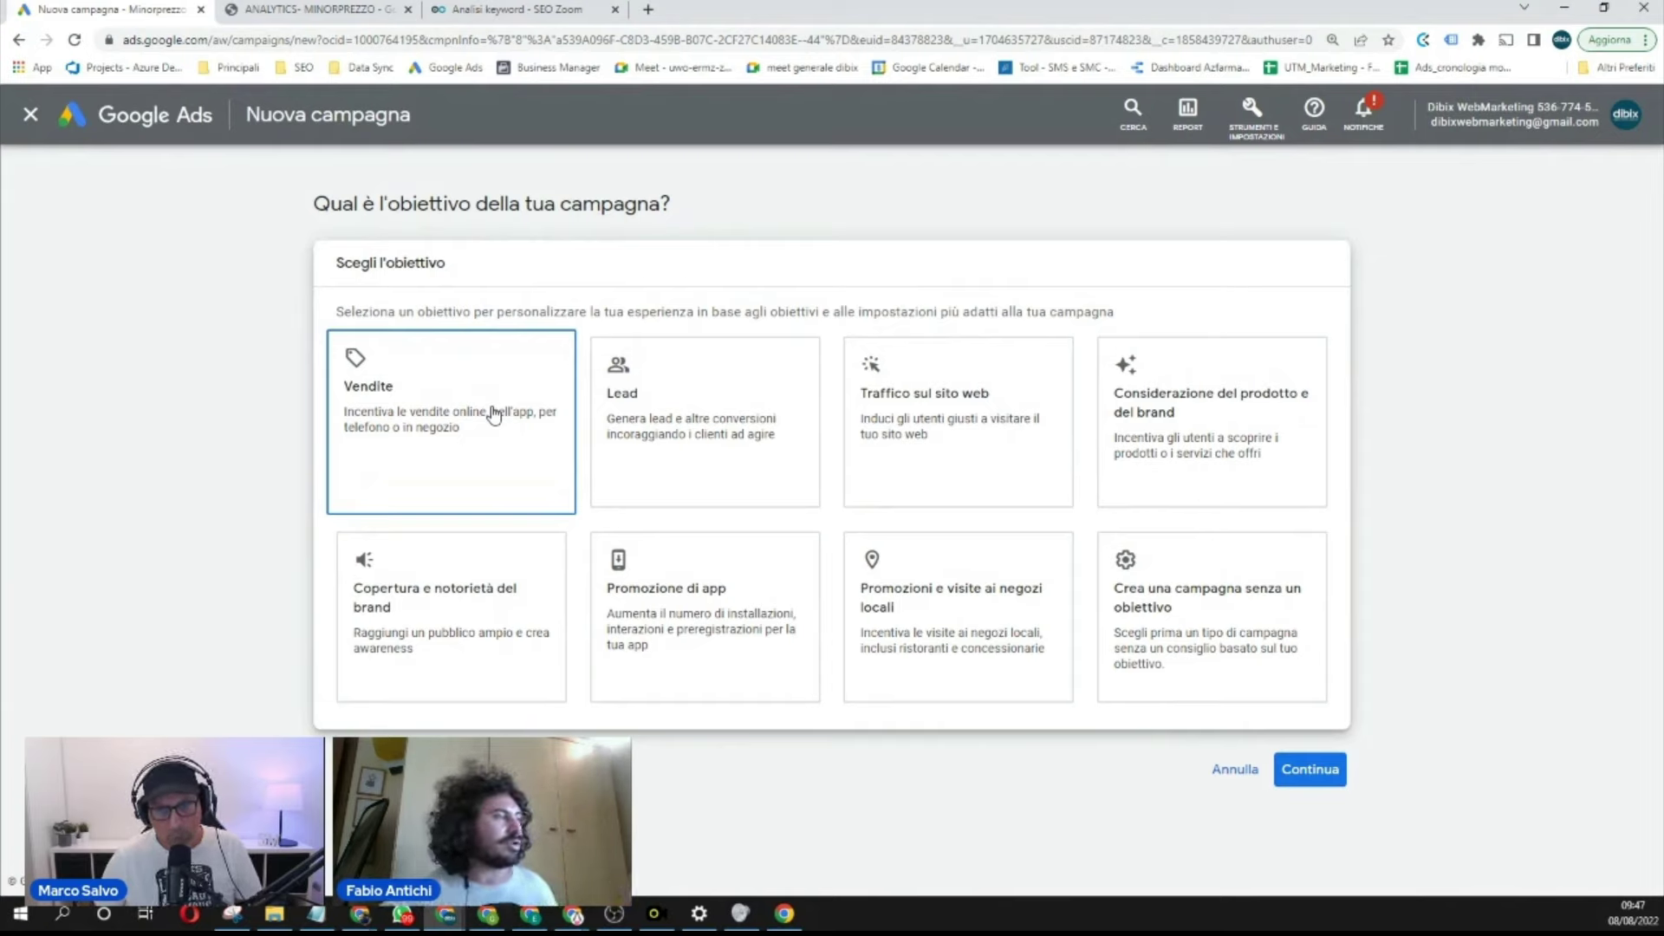
{"action": "left_click", "coordinate": [672, 421]}
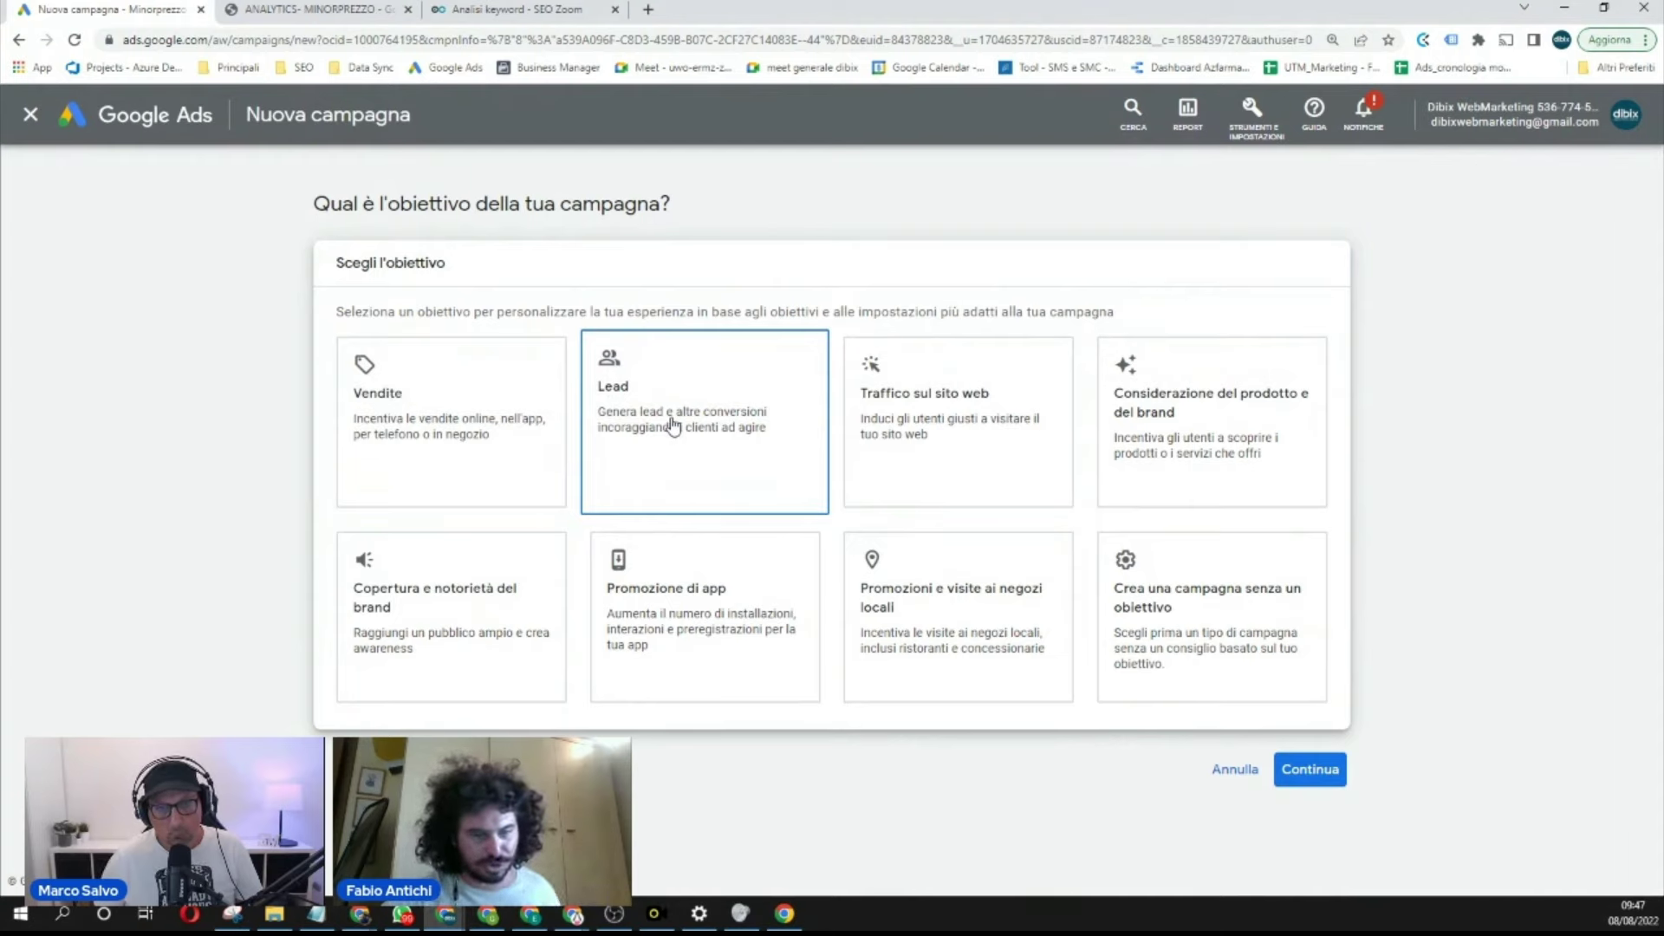
{"action": "left_click", "coordinate": [1024, 546]}
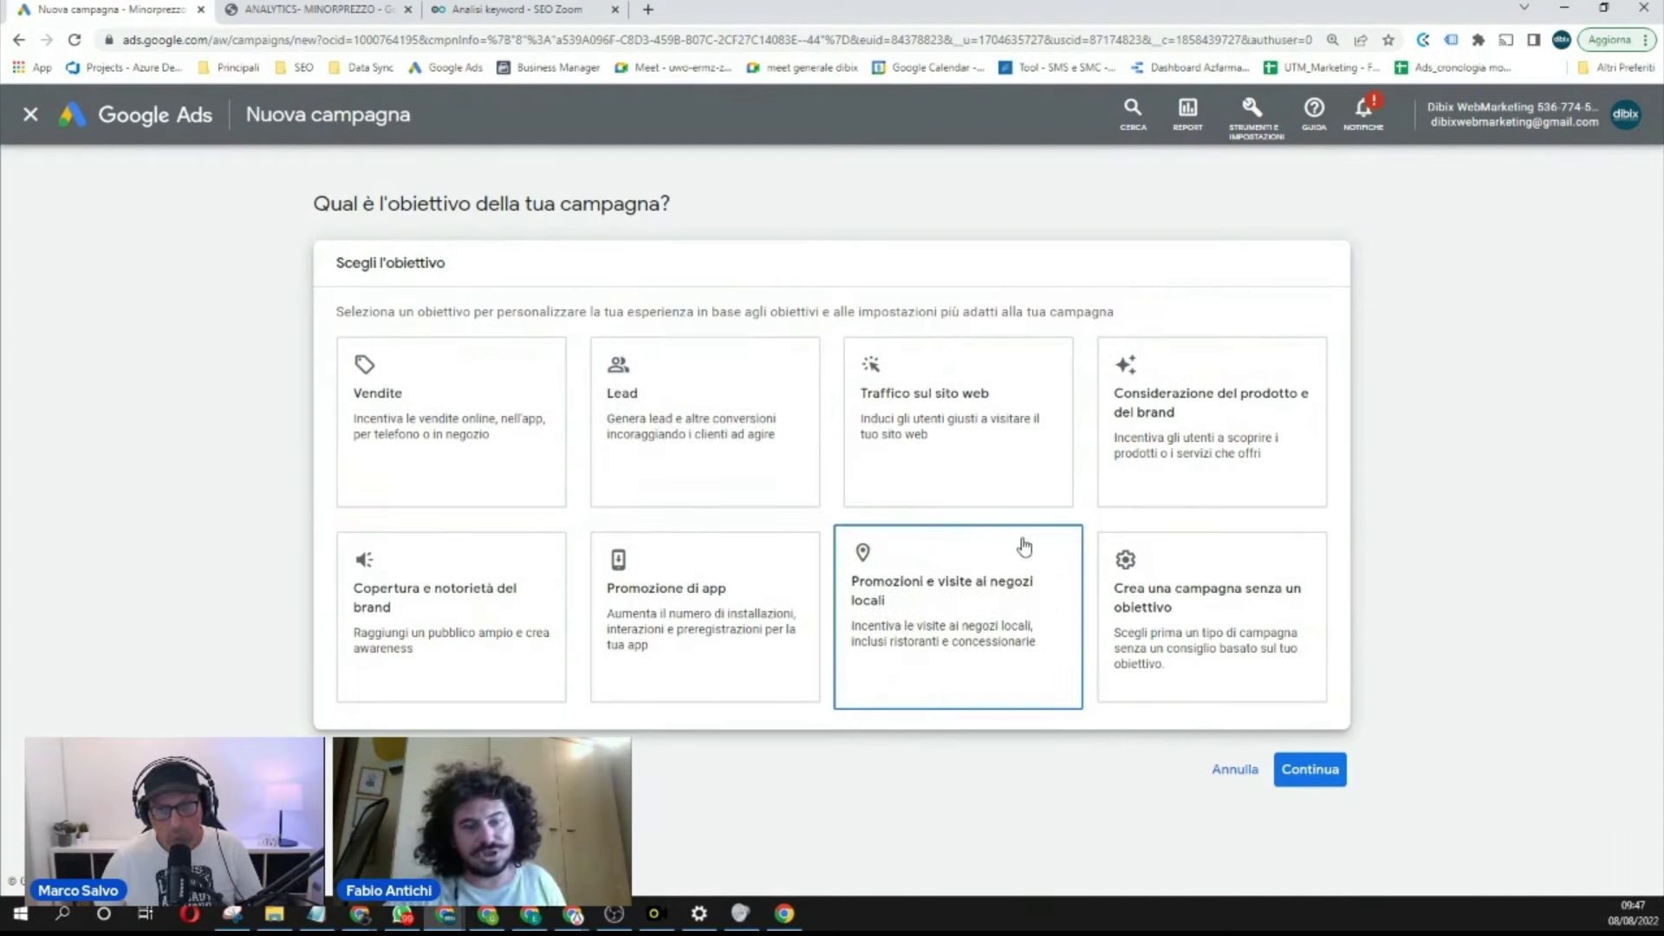
{"action": "left_click", "coordinate": [1182, 624]}
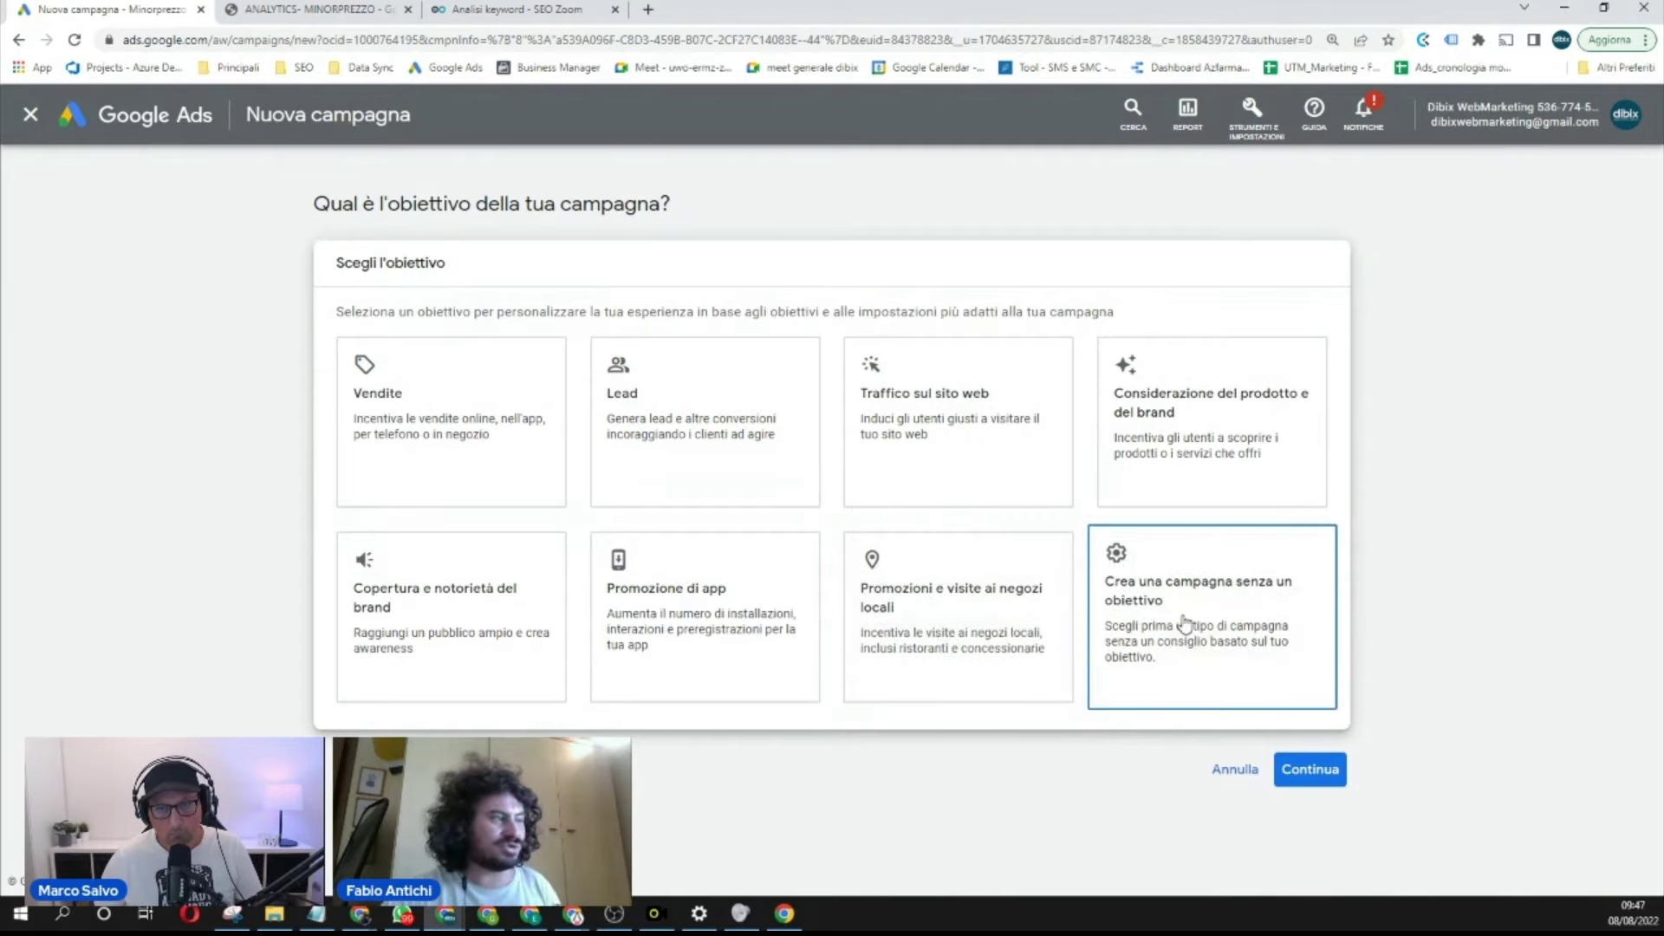
{"action": "left_click", "coordinate": [580, 435]}
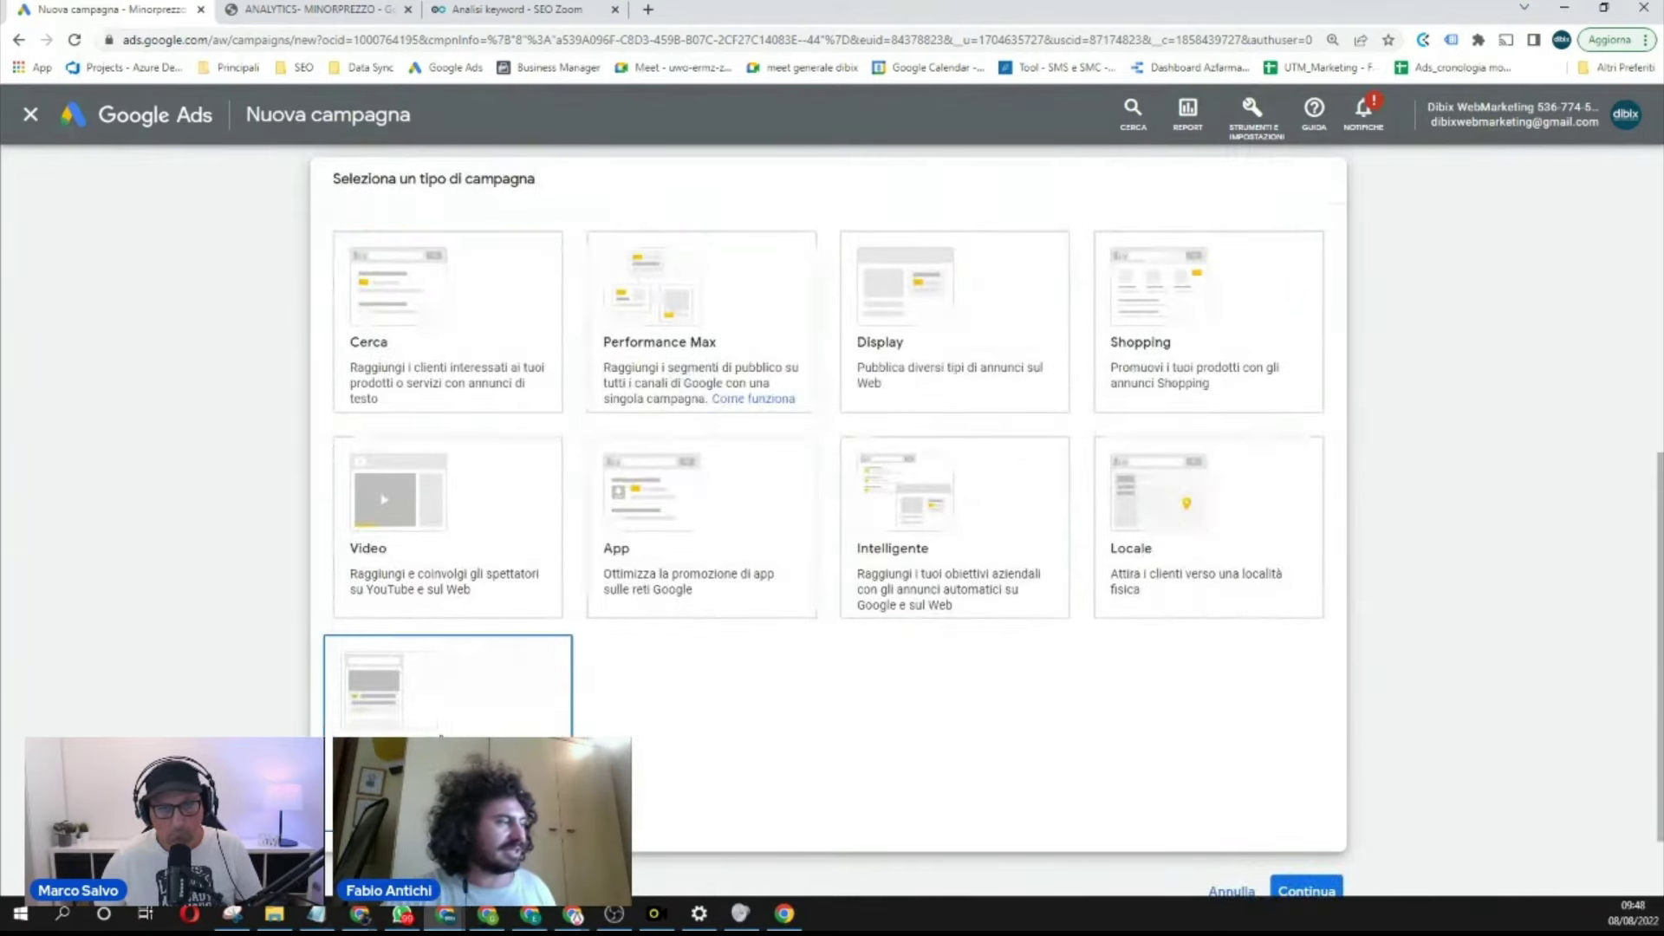
{"action": "left_click", "coordinate": [444, 607]}
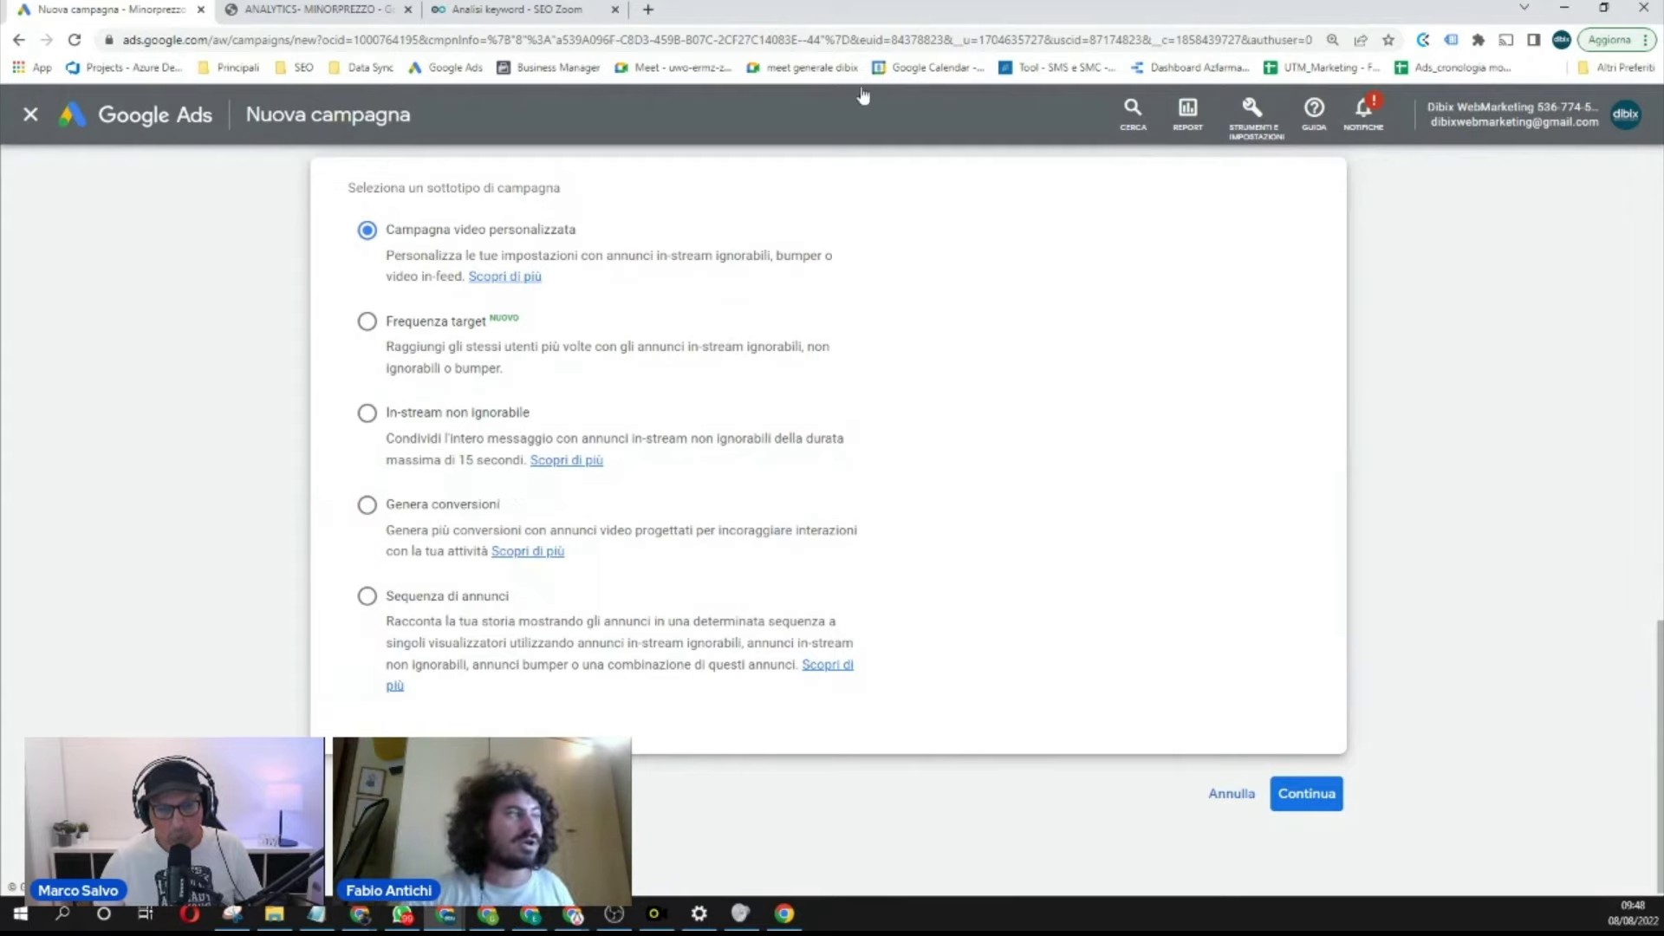
Step: Look over the available tools and settings, including the planning tools, and cancel the new video campaign
{"action": "left_click", "coordinate": [1248, 117]}
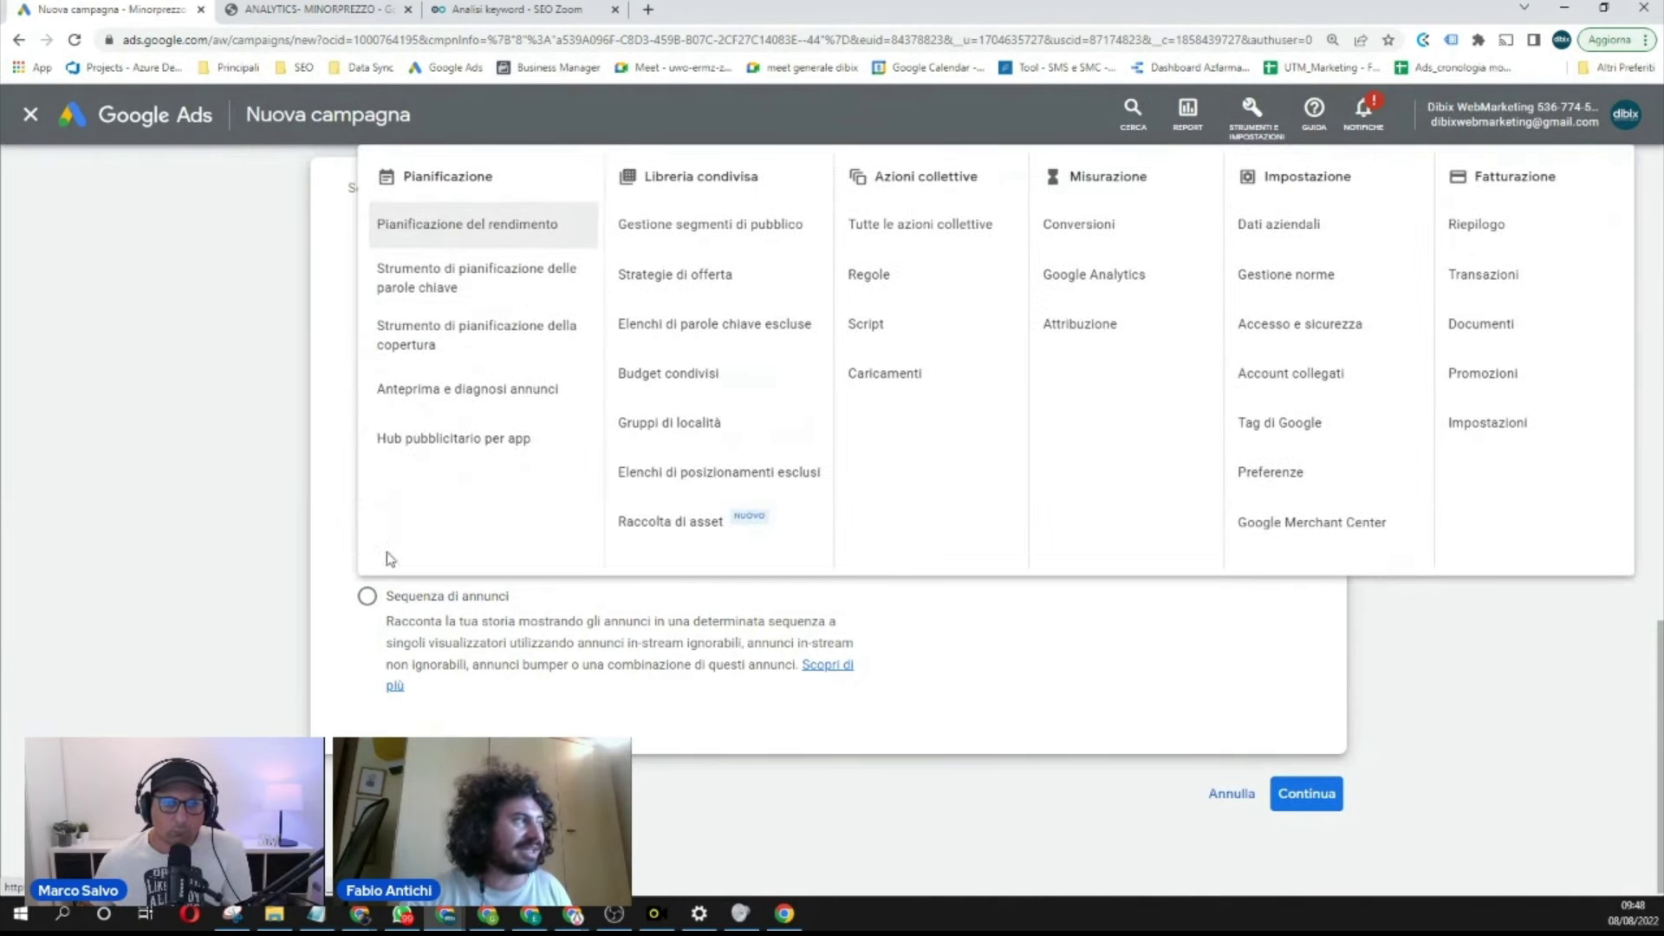
{"action": "left_click", "coordinate": [161, 511]}
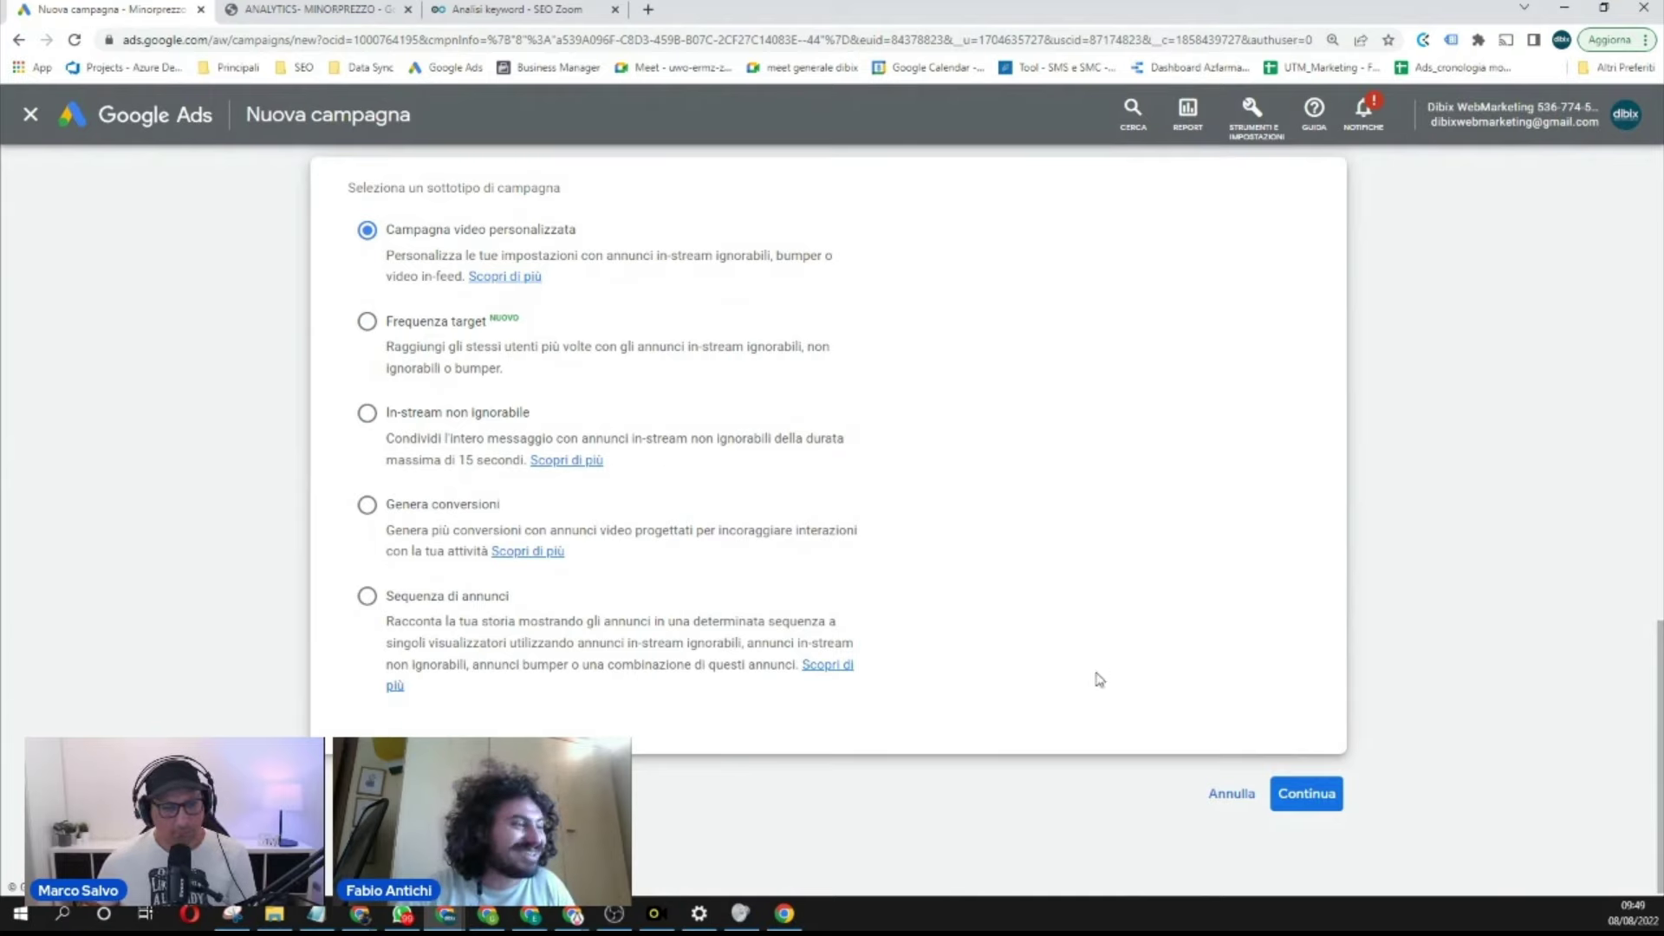
{"action": "left_click", "coordinate": [1206, 792]}
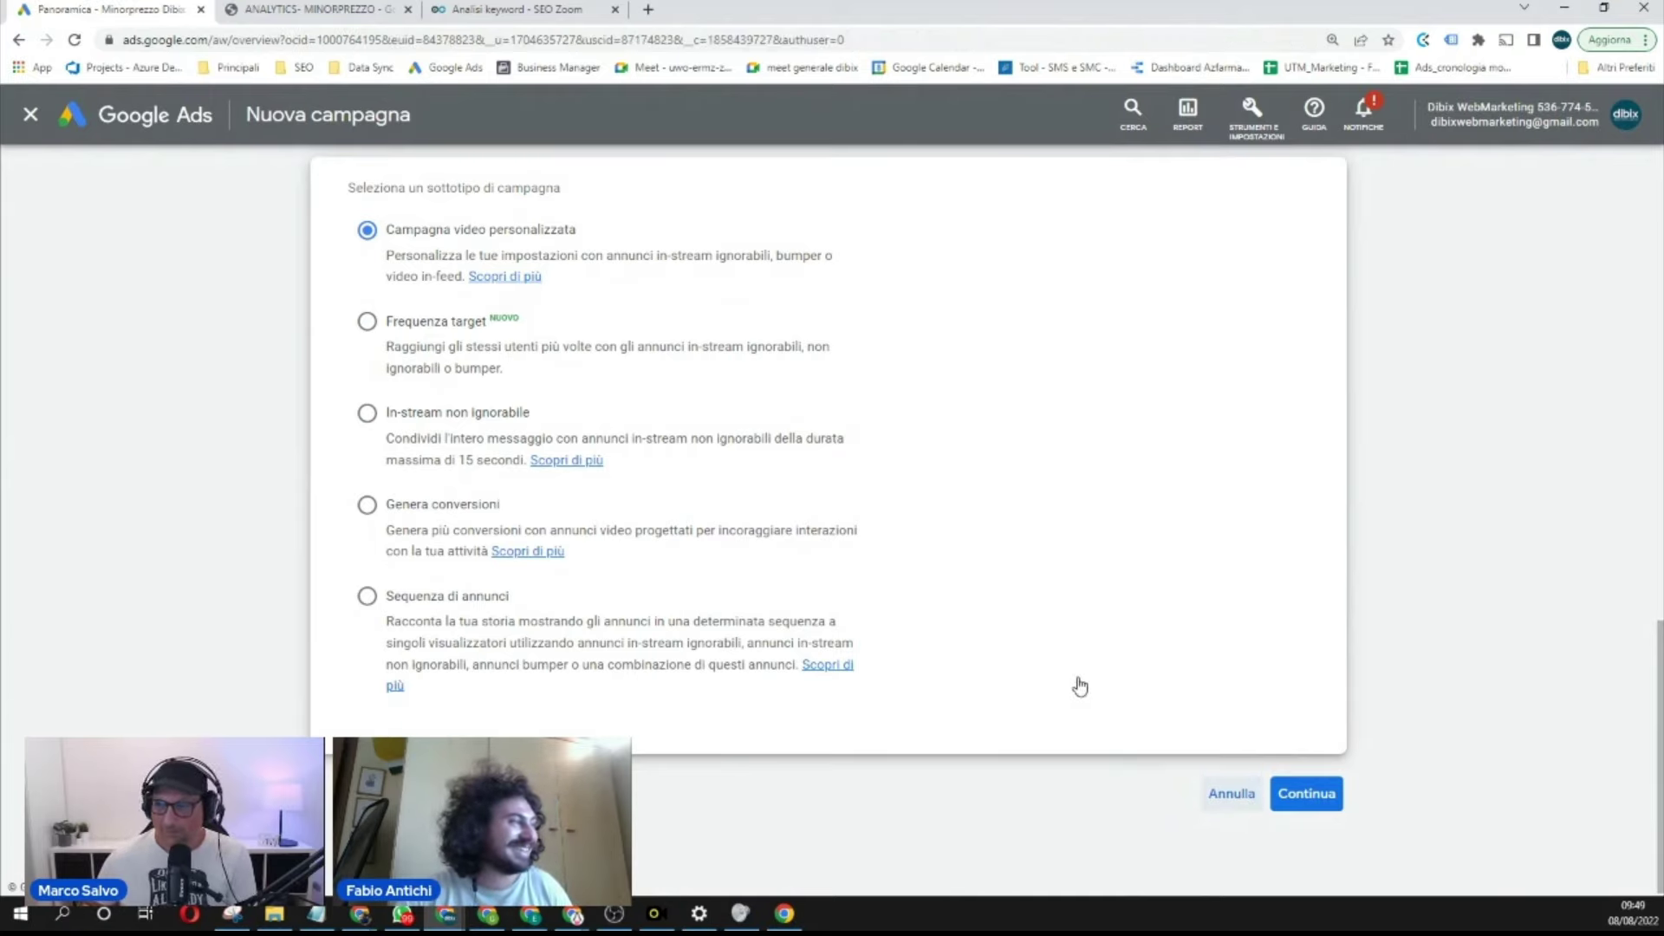